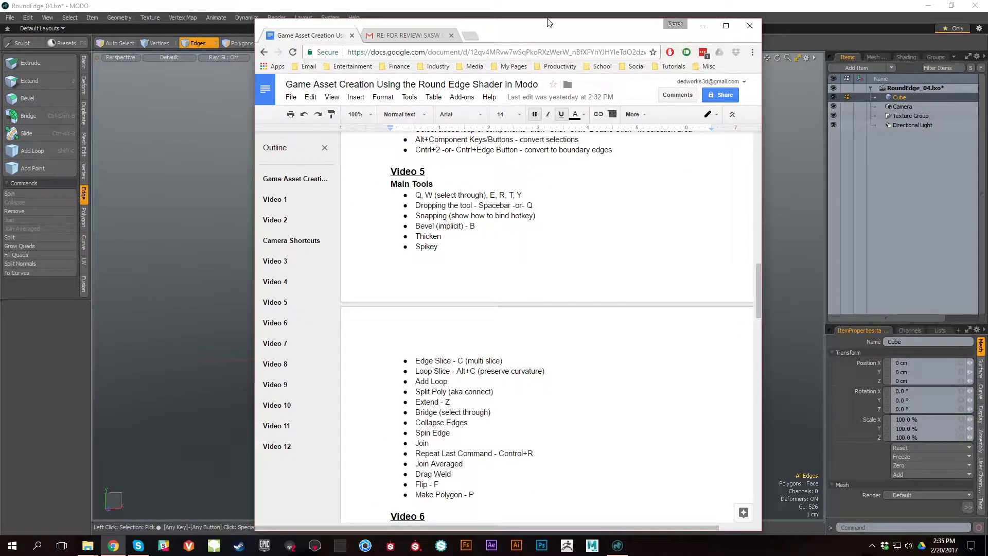
Switch to polygon selection and select five polygons on the front rim of the cylinder.
{"action": "middle_click_drag", "start_coordinate": [789, 249], "coordinate": [682, 258], "text": "alt"}
{"action": "left_click_drag", "start_coordinate": [681, 257], "coordinate": [561, 229], "text": "alt"}
{"action": "scroll", "coordinate": [561, 229], "scroll_direction": "up", "scroll_amount": 1, "text": "alt"}
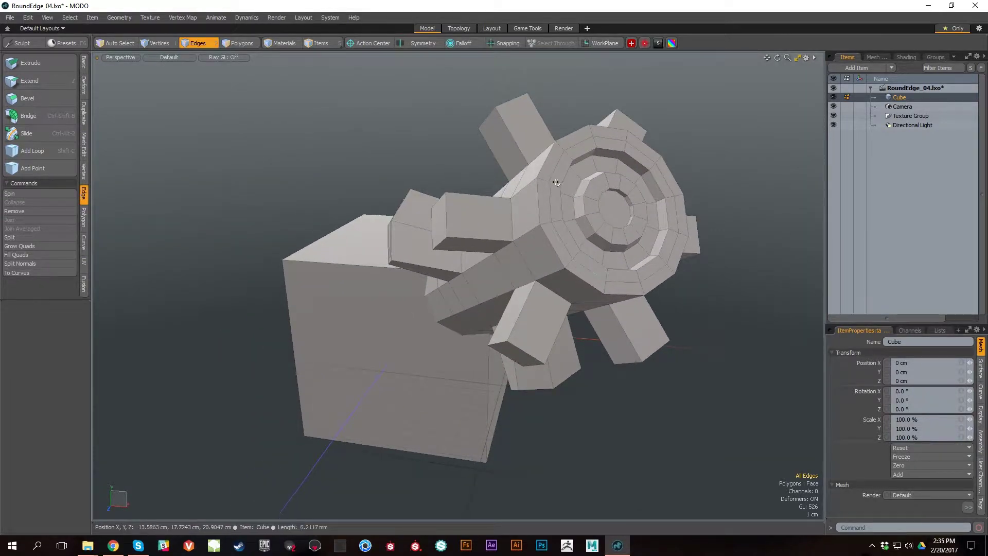
{"action": "key", "text": "3"}
{"action": "left_click_drag", "start_coordinate": [533, 138], "coordinate": [544, 247]}
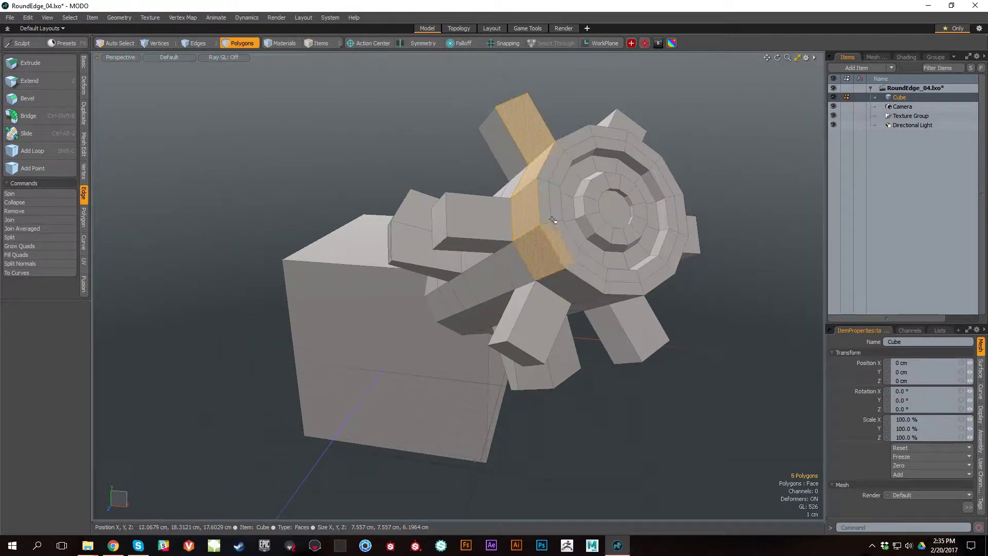
{"action": "left_click_drag", "start_coordinate": [579, 135], "coordinate": [557, 207]}
Try moving the selected front-rim polygons 1.25 cm along X, and switch through the Rotate and Scale tools.
{"action": "key", "text": "w"}
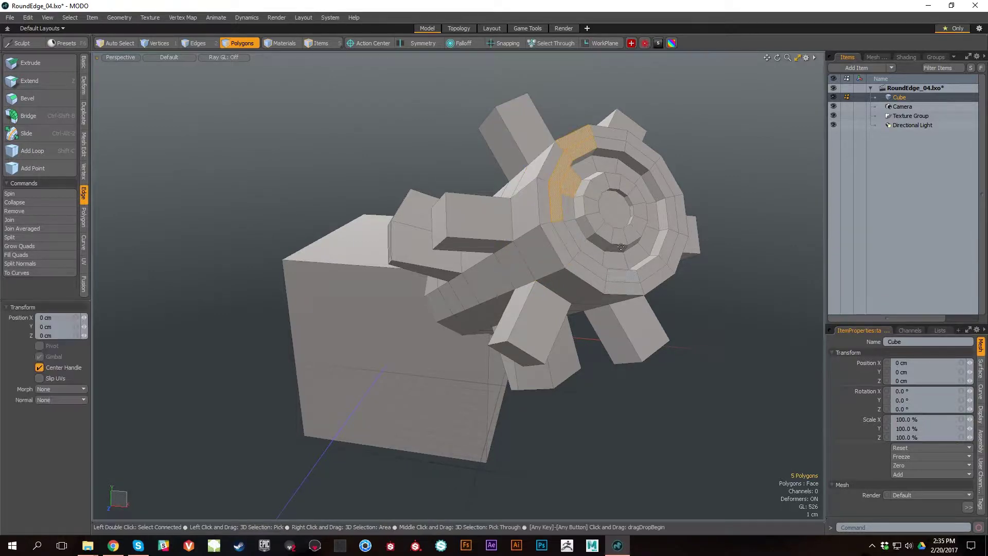
{"action": "left_click_drag", "start_coordinate": [621, 210], "coordinate": [617, 215], "text": "alt"}
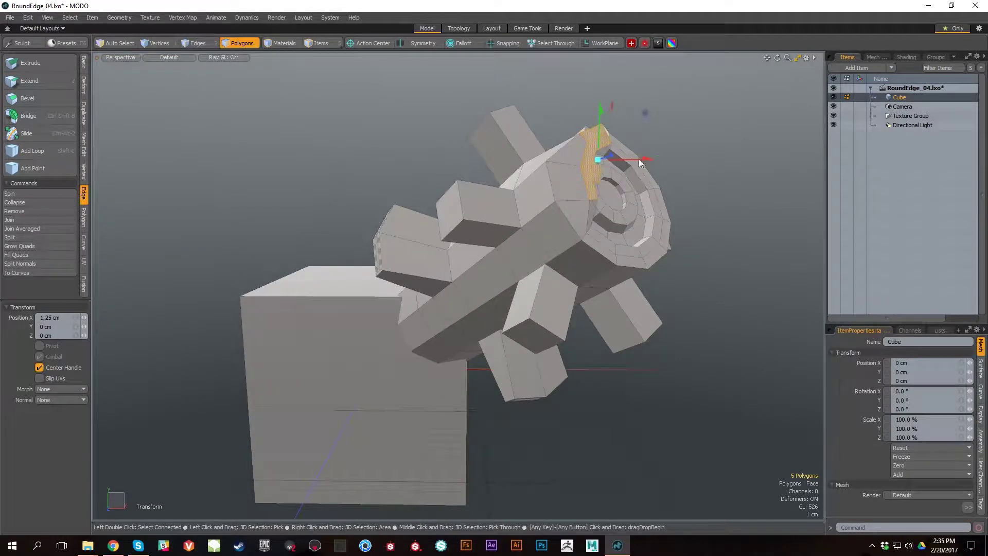
{"action": "key", "text": "e"}
{"action": "key", "text": "r"}
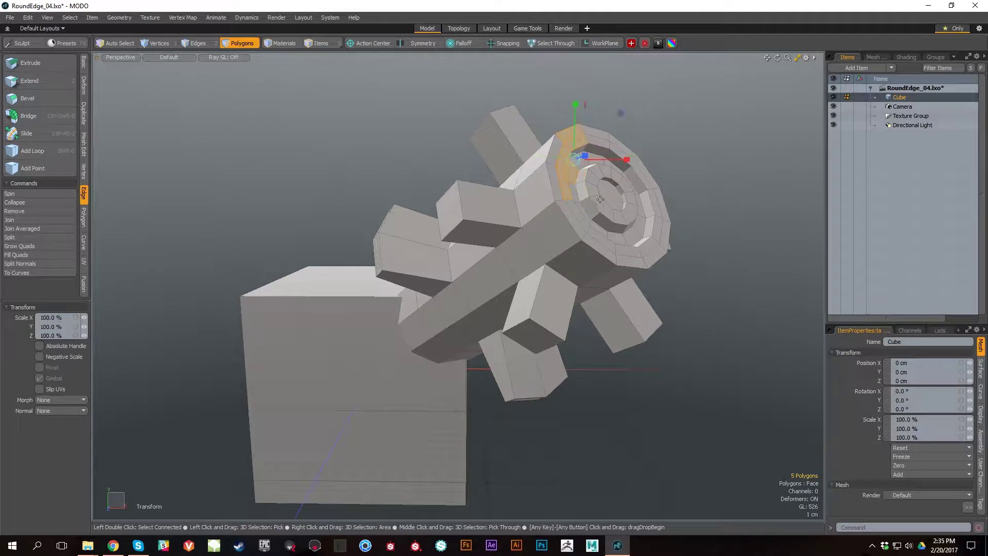
{"action": "left_click_drag", "start_coordinate": [634, 244], "coordinate": [611, 279], "text": "alt"}
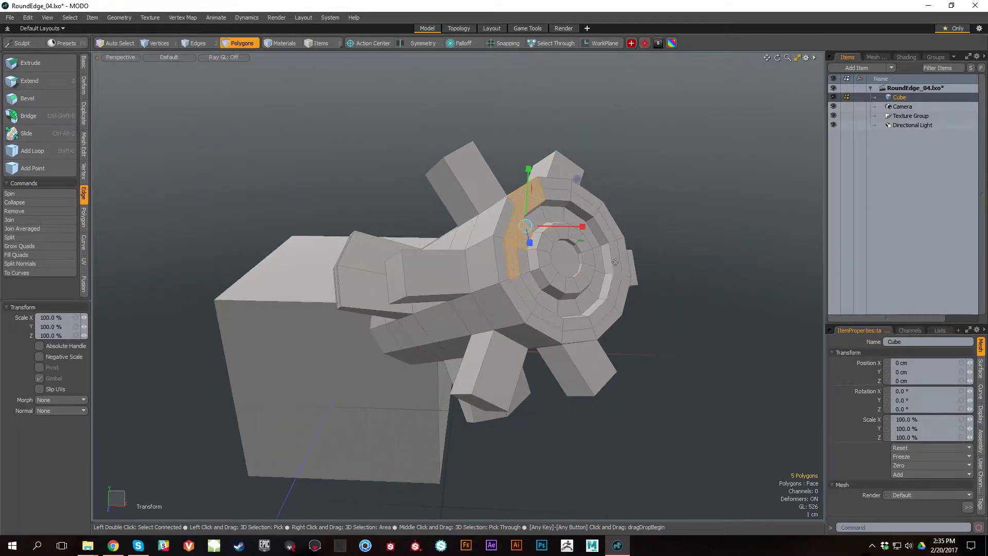
Try Element Move with the front-rim polygons selected, switch to Scale and drop the tool.
{"action": "key", "text": "t"}
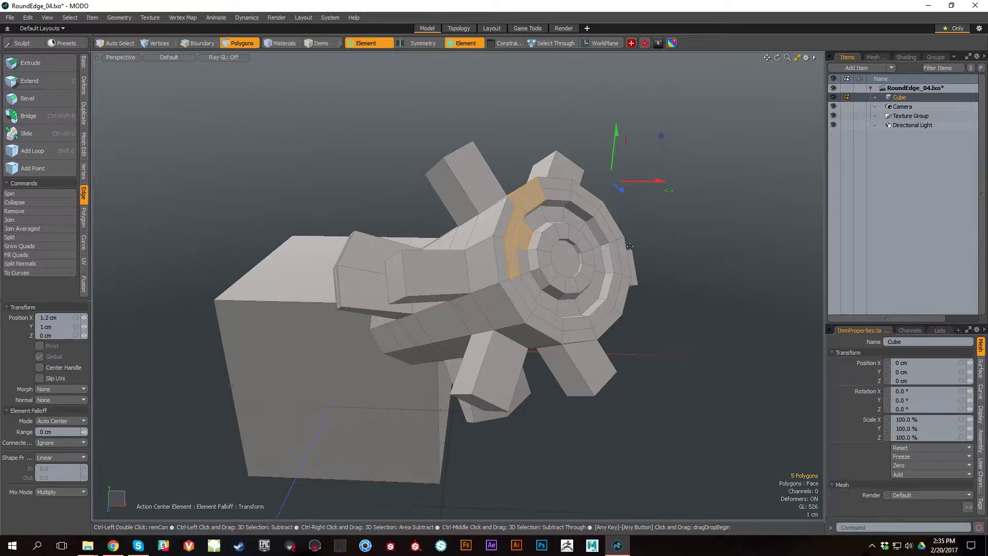
{"action": "key", "text": "r"}
{"action": "key", "text": "space"}
Clear the selection and try Element Move on the front face, shifting an element 7 mm in X and 9.5 mm in Y.
{"action": "left_click", "coordinate": [662, 194]}
{"action": "left_click_drag", "start_coordinate": [703, 326], "coordinate": [652, 283], "text": "alt"}
{"action": "key", "text": "t"}
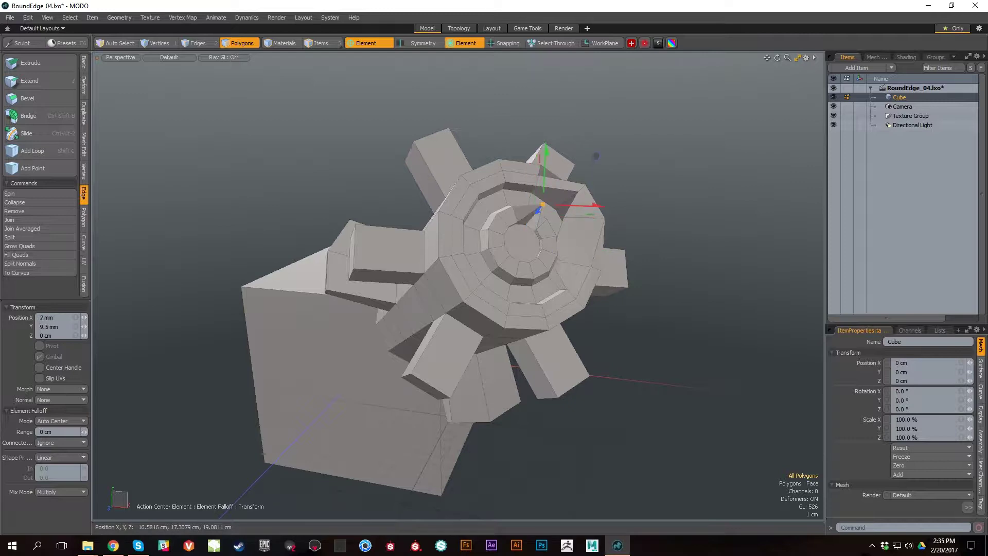
{"action": "left_click_drag", "start_coordinate": [615, 225], "coordinate": [616, 245], "text": "alt"}
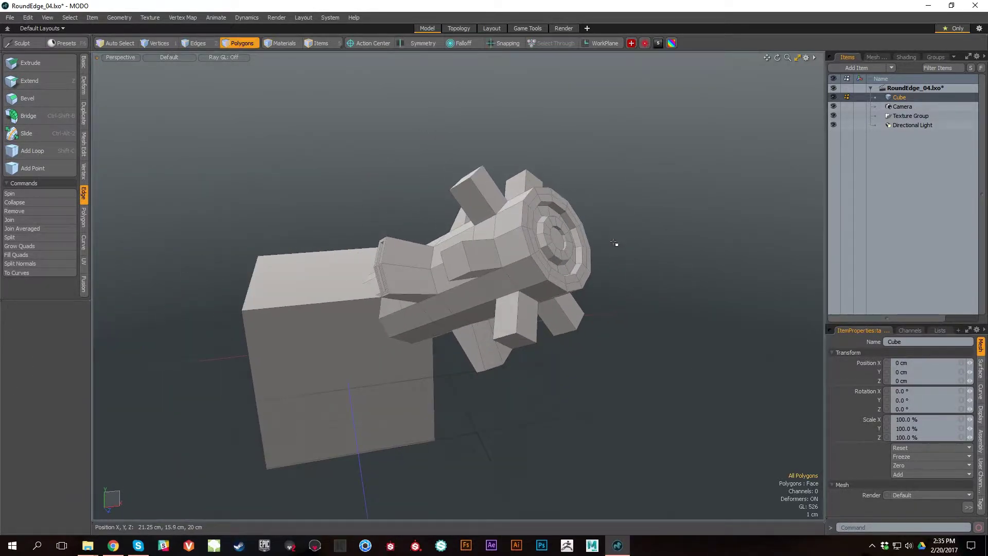
Select six polygons around the cylinder's outer side, activate the Transform tool on them and drop it.
{"action": "key", "text": "y"}
{"action": "left_click_drag", "start_coordinate": [501, 310], "coordinate": [585, 228], "text": "alt"}
{"action": "key", "text": "space"}
{"action": "left_click_drag", "start_coordinate": [603, 184], "coordinate": [637, 237]}
{"action": "key", "text": "y"}
{"action": "left_click_drag", "start_coordinate": [675, 197], "coordinate": [624, 259], "text": "alt"}
{"action": "key", "text": "space"}
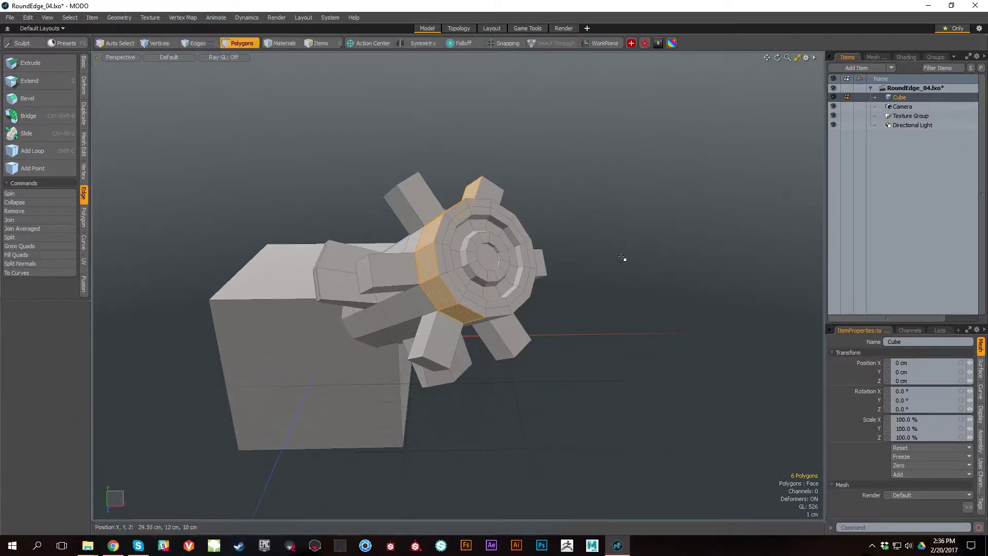
Select only two side polygons behind the cylinder's front rim, try moving them with the Transform tool, and undo the change.
{"action": "left_click", "coordinate": [624, 259]}
{"action": "left_click_drag", "start_coordinate": [532, 288], "coordinate": [543, 275], "text": "alt"}
{"action": "right_click_drag", "start_coordinate": [542, 275], "coordinate": [572, 258], "text": "alt"}
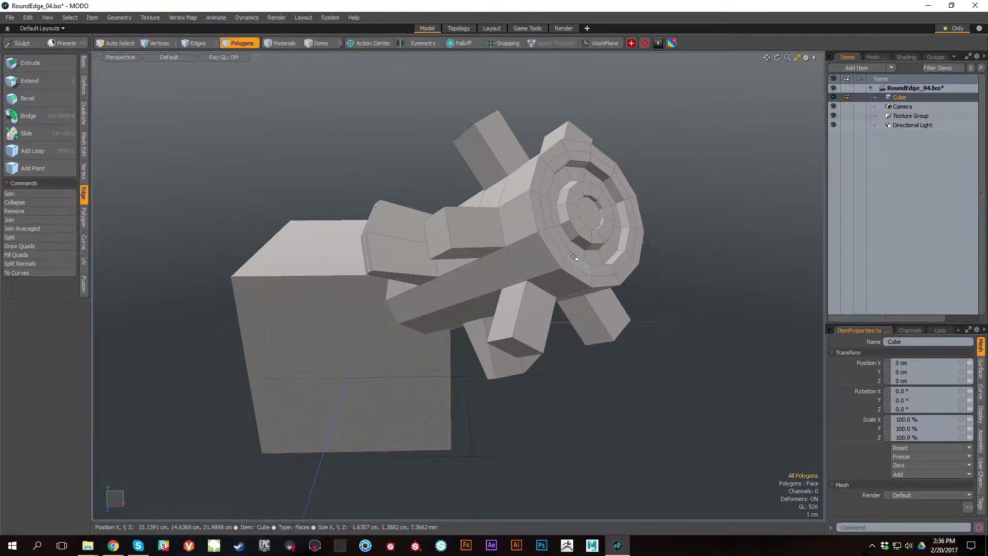
{"action": "left_click_drag", "start_coordinate": [522, 215], "coordinate": [541, 261]}
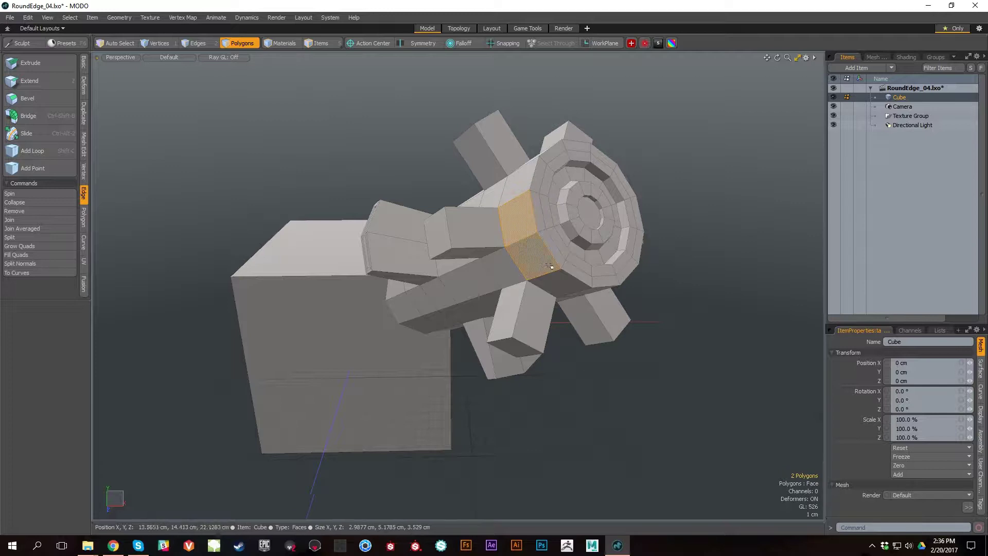
{"action": "key", "text": "y"}
{"action": "left_click_drag", "start_coordinate": [578, 234], "coordinate": [599, 235]}
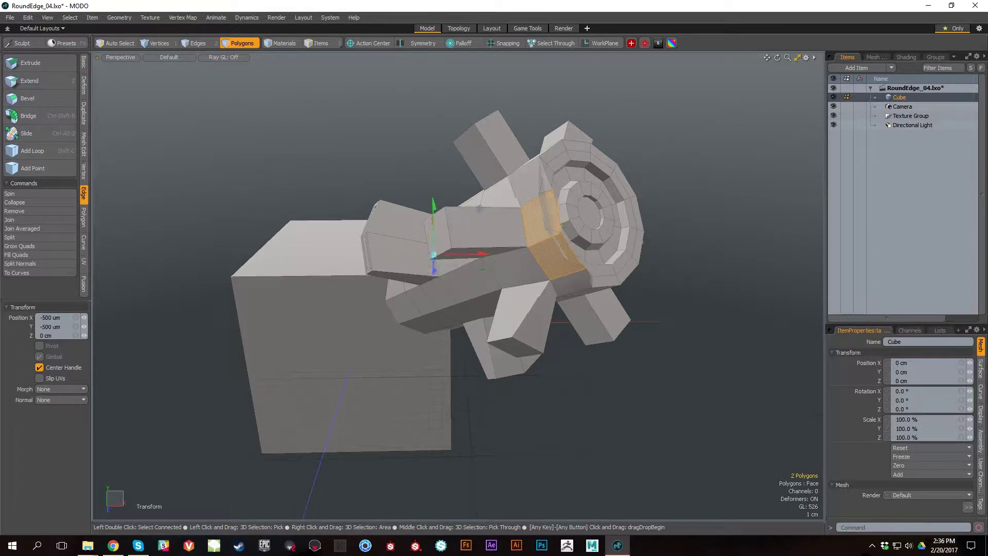
{"action": "key", "text": "ctrl+z"}
{"action": "key", "text": "ctrl+z"}
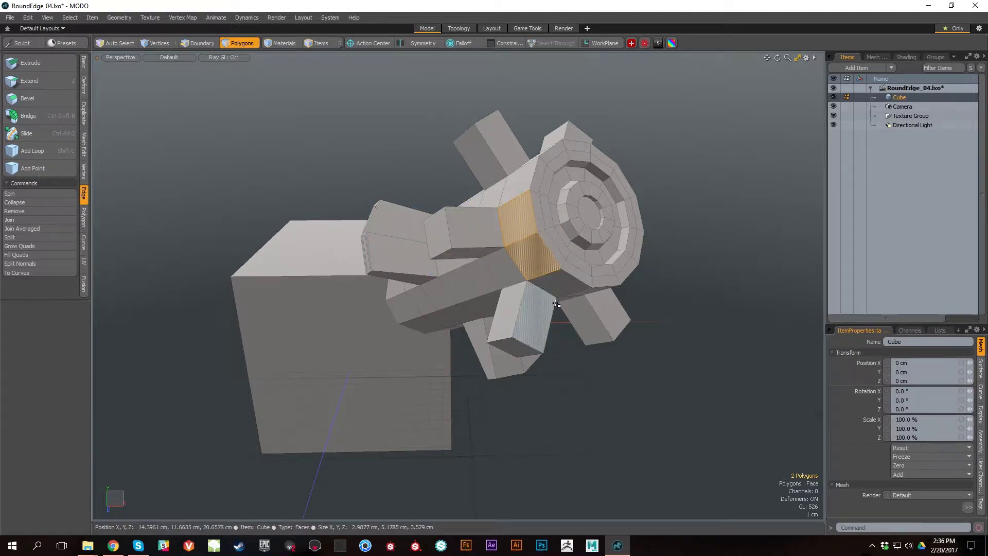
Select four side polygons of the cylinder, move them about 2.88 cm in X and 8.06 mm in Y, and undo the move.
{"action": "left_click_drag", "start_coordinate": [678, 198], "coordinate": [687, 250], "text": "alt"}
{"action": "left_click", "coordinate": [687, 250]}
{"action": "left_click_drag", "start_coordinate": [445, 292], "coordinate": [475, 273], "text": "alt"}
{"action": "left_click_drag", "start_coordinate": [561, 205], "coordinate": [609, 209], "text": "alt"}
{"action": "left_click_drag", "start_coordinate": [605, 175], "coordinate": [615, 224]}
{"action": "key", "text": "l"}
{"action": "key", "text": "w"}
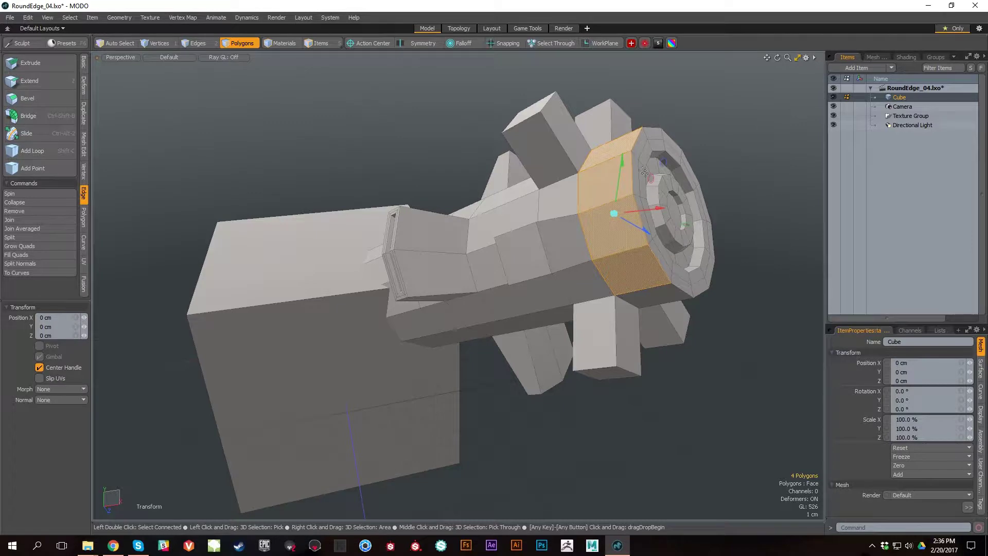
{"action": "left_click_drag", "start_coordinate": [662, 168], "coordinate": [717, 148]}
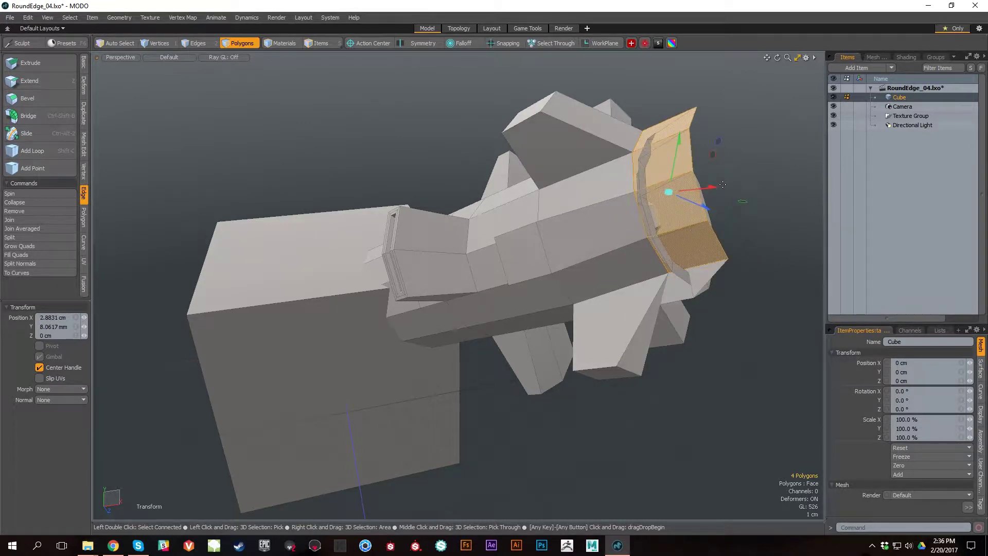
{"action": "key", "text": "space"}
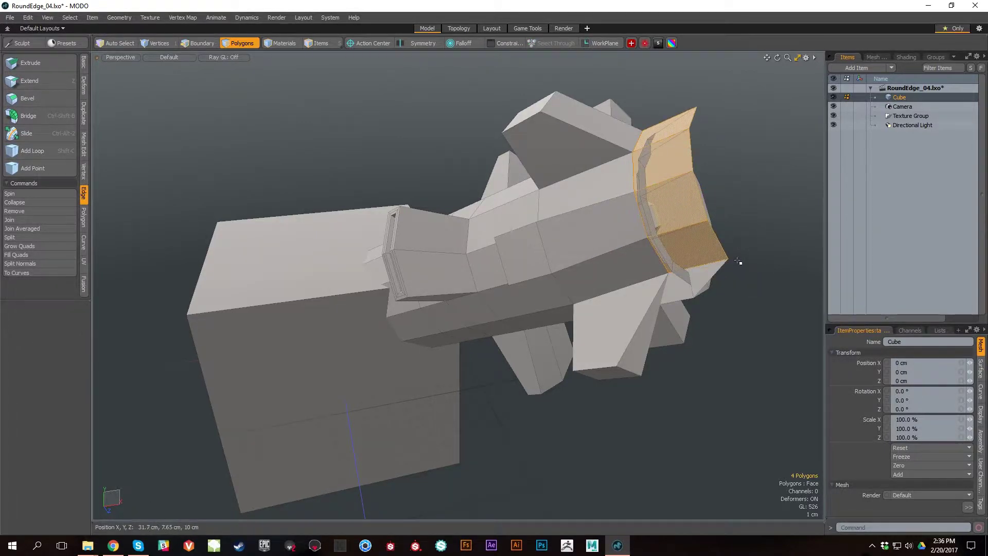
{"action": "key", "text": "ctrl+z"}
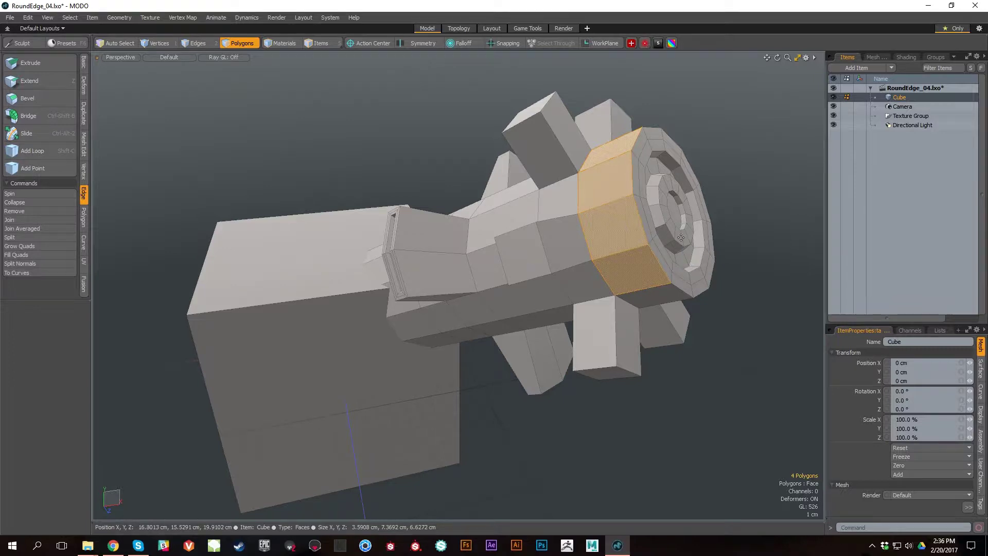
Clear the selection and select three side polygons behind the cylinder's front rim.
{"action": "left_click_drag", "start_coordinate": [732, 325], "coordinate": [543, 170], "text": "alt"}
{"action": "left_click", "coordinate": [717, 342]}
{"action": "mouse_move", "coordinate": [717, 346]}
{"action": "left_mouse_down", "text": "alt"}
{"action": "mouse_move", "coordinate": [655, 359]}
{"action": "mouse_move", "coordinate": [629, 339]}
{"action": "mouse_move", "coordinate": [599, 247]}
{"action": "left_mouse_up", "text": "alt"}
{"action": "mouse_move", "coordinate": [590, 195]}
{"action": "left_mouse_down"}
{"action": "mouse_move", "coordinate": [616, 266]}
{"action": "mouse_move", "coordinate": [669, 281]}
{"action": "left_mouse_up"}
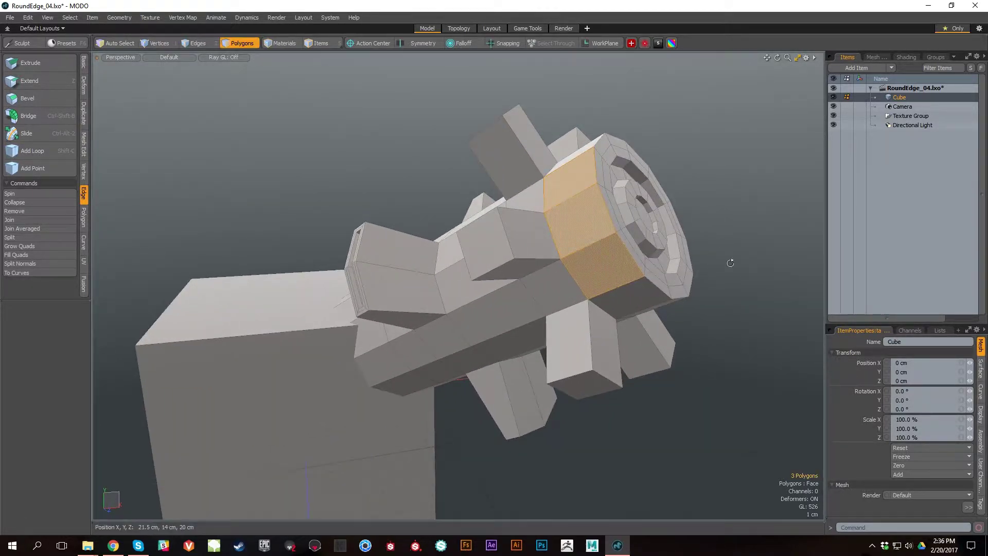
Select eight polygons on the cylinder's front rim, try moving them 2.45 cm along X, and drop the tool.
{"action": "left_click_drag", "start_coordinate": [730, 261], "coordinate": [674, 226], "text": "alt"}
{"action": "mouse_move", "coordinate": [607, 166]}
{"action": "left_mouse_down"}
{"action": "mouse_move", "coordinate": [617, 277]}
{"action": "mouse_move", "coordinate": [587, 201]}
{"action": "left_mouse_up"}
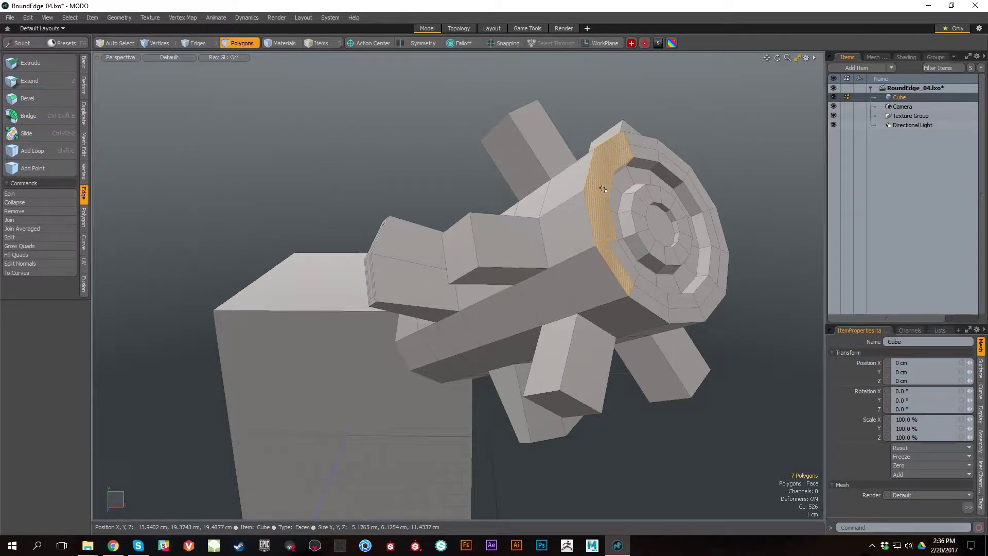
{"action": "left_click_drag", "start_coordinate": [671, 272], "coordinate": [619, 274], "text": "alt"}
{"action": "key", "text": "w"}
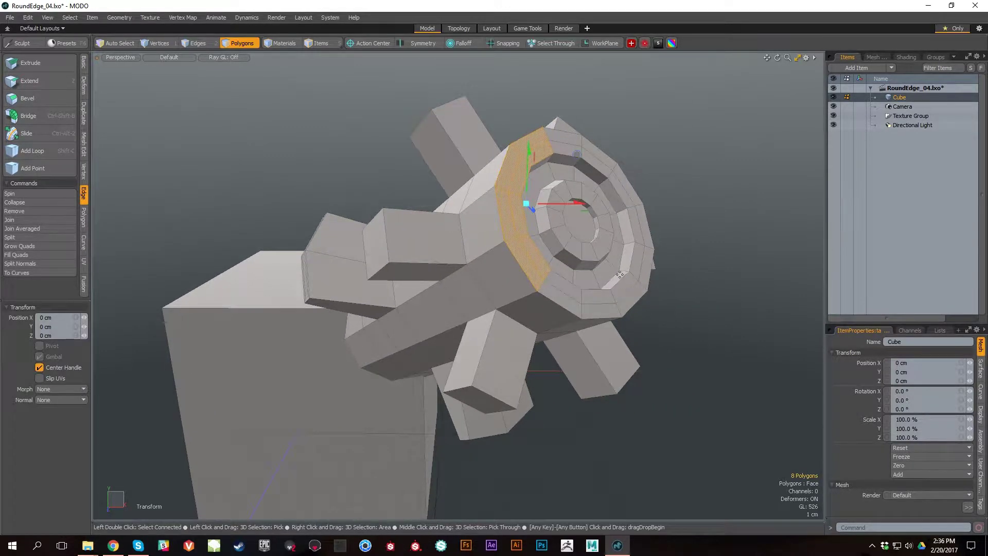
{"action": "left_click_drag", "start_coordinate": [577, 154], "coordinate": [639, 154]}
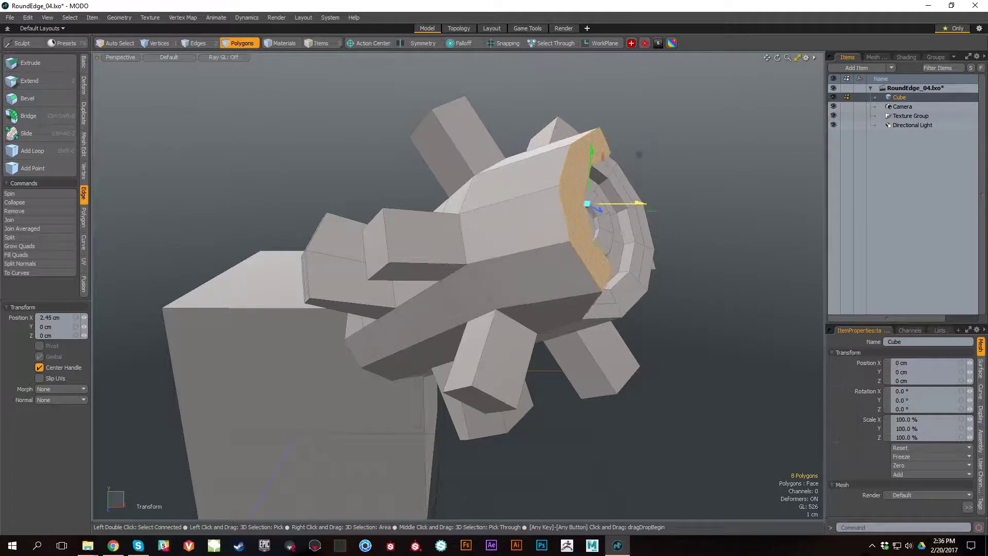
{"action": "key", "text": "space"}
{"action": "left_click_drag", "start_coordinate": [711, 218], "coordinate": [605, 245], "text": "alt"}
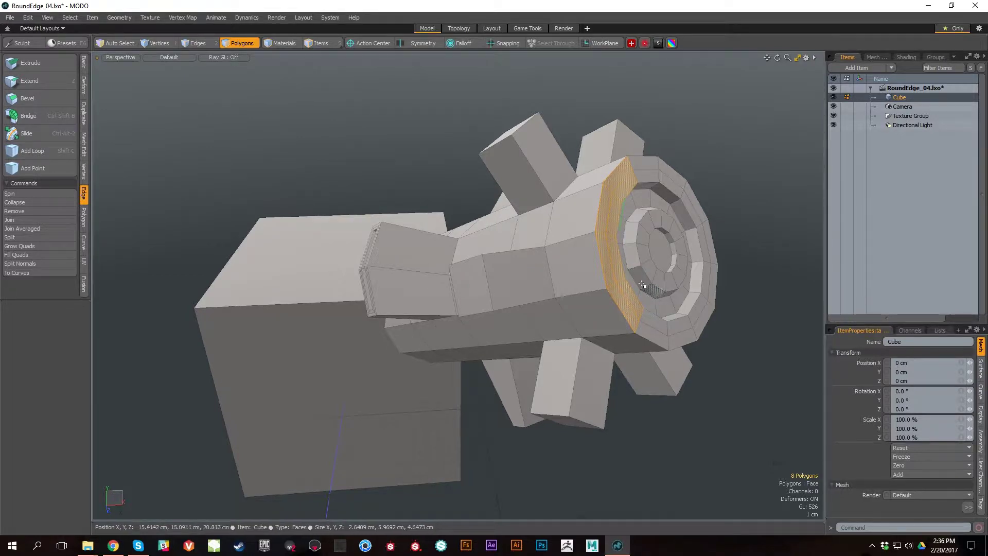
Try moving the eight front-rim polygons upward with the Transform tool, drop the tool and undo the move.
{"action": "key", "text": "y"}
{"action": "left_click_drag", "start_coordinate": [674, 198], "coordinate": [672, 144]}
{"action": "key", "text": "space"}
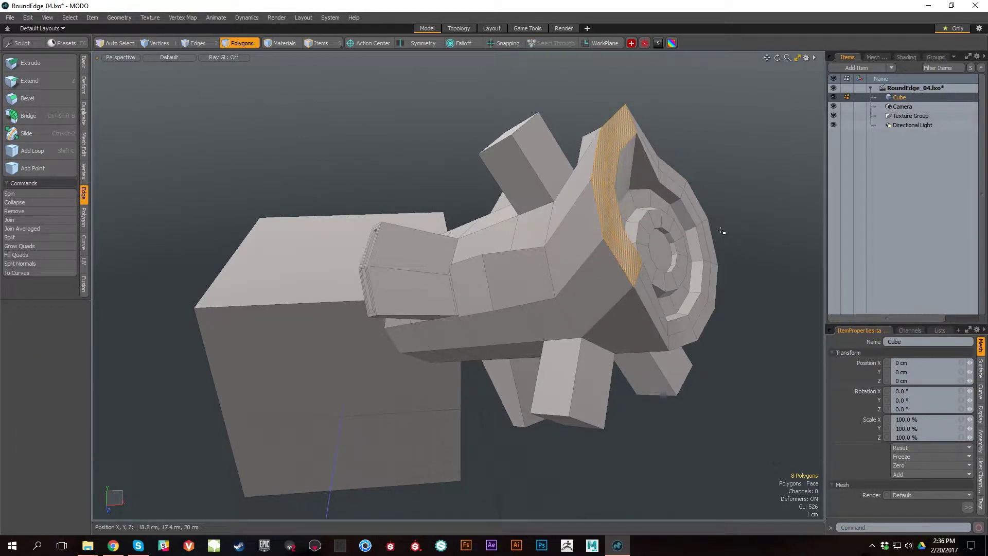
{"action": "key", "text": "ctrl+z"}
Replace the selection with three side polygons behind the cylinder's front rim and activate the Transform tool.
{"action": "right_click_drag", "start_coordinate": [736, 294], "coordinate": [662, 283], "text": "alt"}
{"action": "left_click", "coordinate": [662, 283]}
{"action": "right_click_drag", "start_coordinate": [496, 243], "coordinate": [573, 252], "text": "alt"}
{"action": "left_click_drag", "start_coordinate": [573, 252], "coordinate": [638, 304], "text": "alt"}
{"action": "left_click_drag", "start_coordinate": [591, 210], "coordinate": [625, 311]}
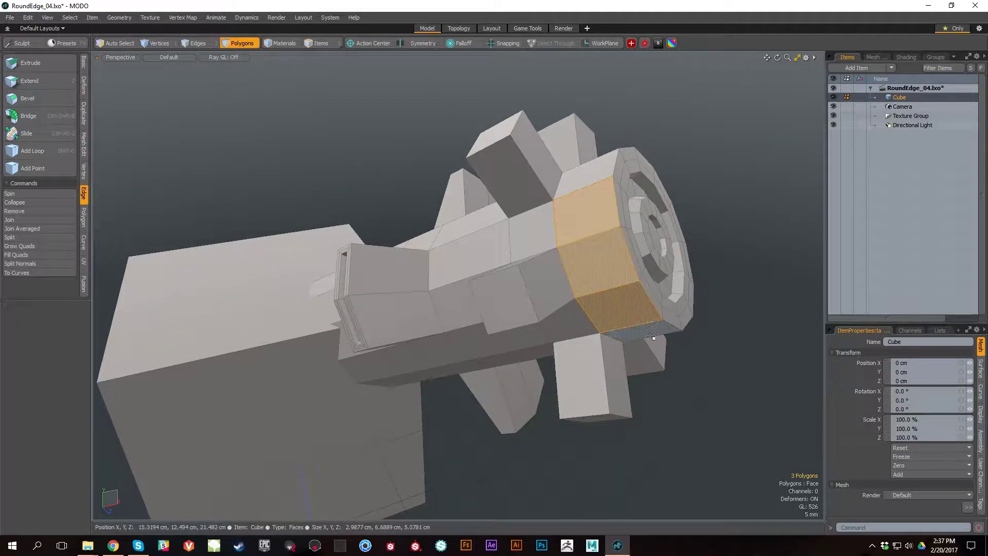
{"action": "key", "text": "y"}
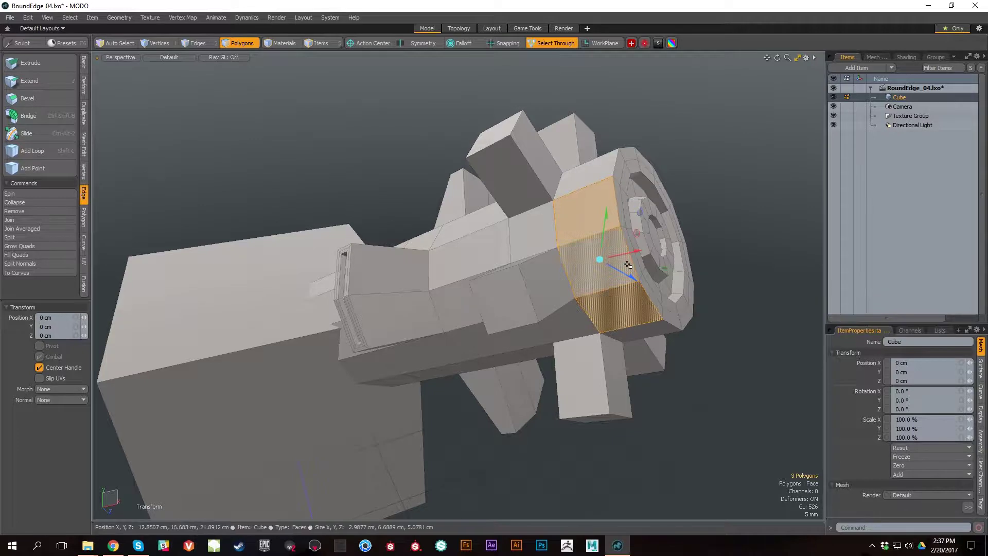
Try selecting polygons along the cylinder with Select Through on, undo the last picks, drop the tool and clear the selection.
{"action": "left_click", "coordinate": [535, 235]}
{"action": "left_click", "coordinate": [469, 245]}
{"action": "mouse_move", "coordinate": [389, 281]}
{"action": "left_mouse_down"}
{"action": "mouse_move", "coordinate": [388, 295]}
{"action": "mouse_move", "coordinate": [612, 211]}
{"action": "left_mouse_up"}
{"action": "left_click_drag", "start_coordinate": [500, 221], "coordinate": [548, 208]}
{"action": "left_click_drag", "start_coordinate": [361, 260], "coordinate": [372, 318]}
{"action": "mouse_move", "coordinate": [391, 266]}
{"action": "left_mouse_down"}
{"action": "mouse_move", "coordinate": [415, 249]}
{"action": "mouse_move", "coordinate": [388, 208]}
{"action": "mouse_move", "coordinate": [393, 265]}
{"action": "left_mouse_up"}
{"action": "key", "text": "ctrl+z"}
{"action": "key", "text": "ctrl+z"}
{"action": "key", "text": "ctrl+z"}
{"action": "key", "text": "ctrl+z"}
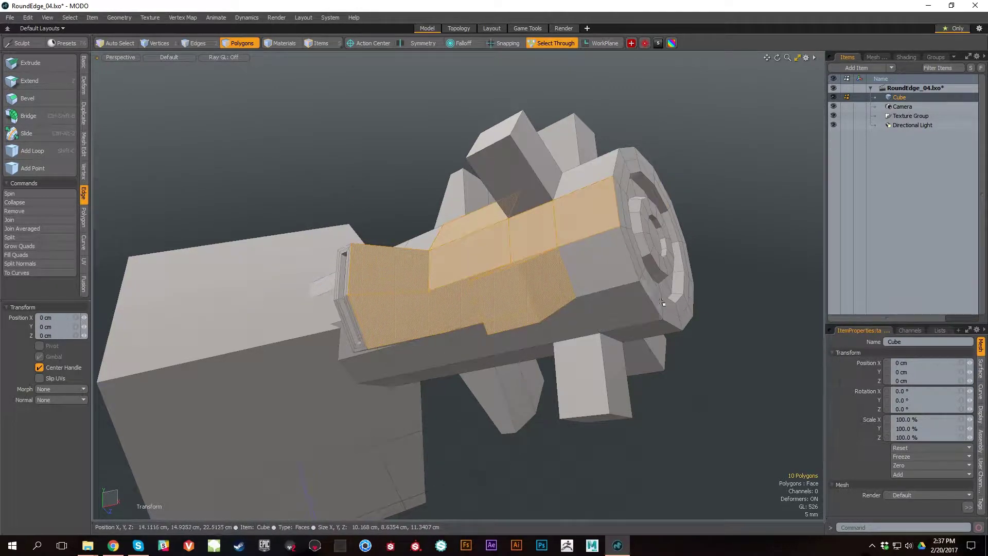
{"action": "left_click_drag", "start_coordinate": [604, 281], "coordinate": [632, 252], "text": "alt"}
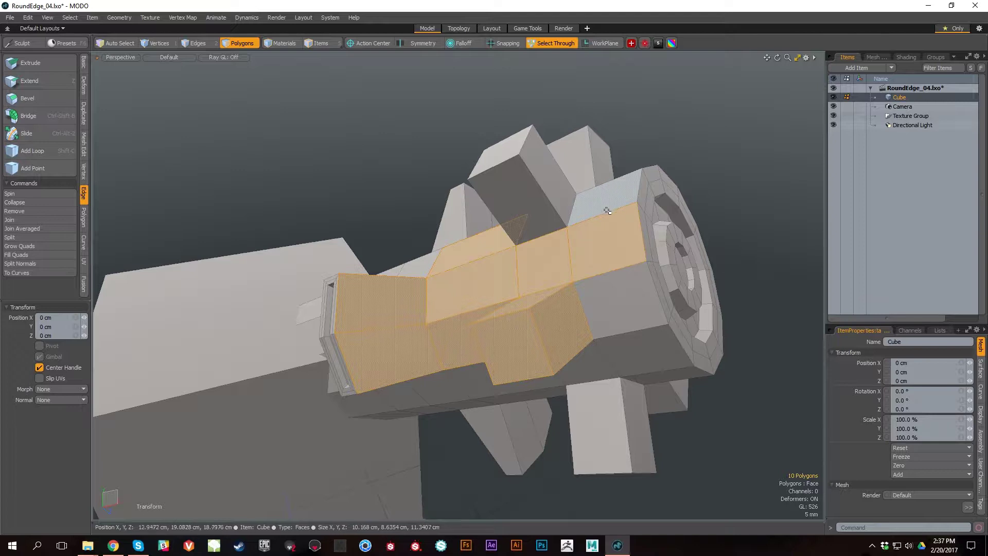
{"action": "key", "text": "q"}
{"action": "left_click", "coordinate": [735, 189]}
Set the action center to Automatic and reset it to (none).
{"action": "left_click", "coordinate": [374, 40]}
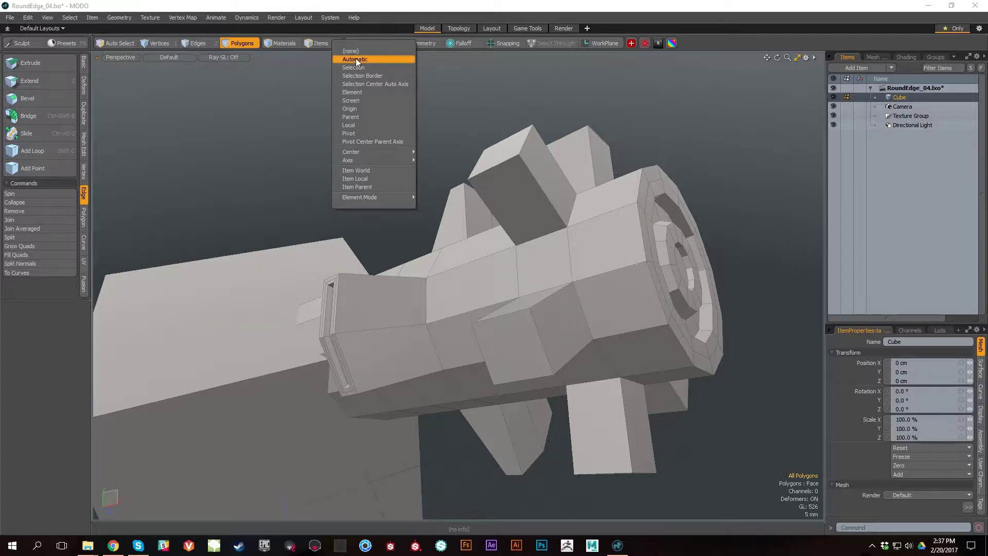
{"action": "left_click", "coordinate": [356, 59]}
{"action": "left_click", "coordinate": [378, 44]}
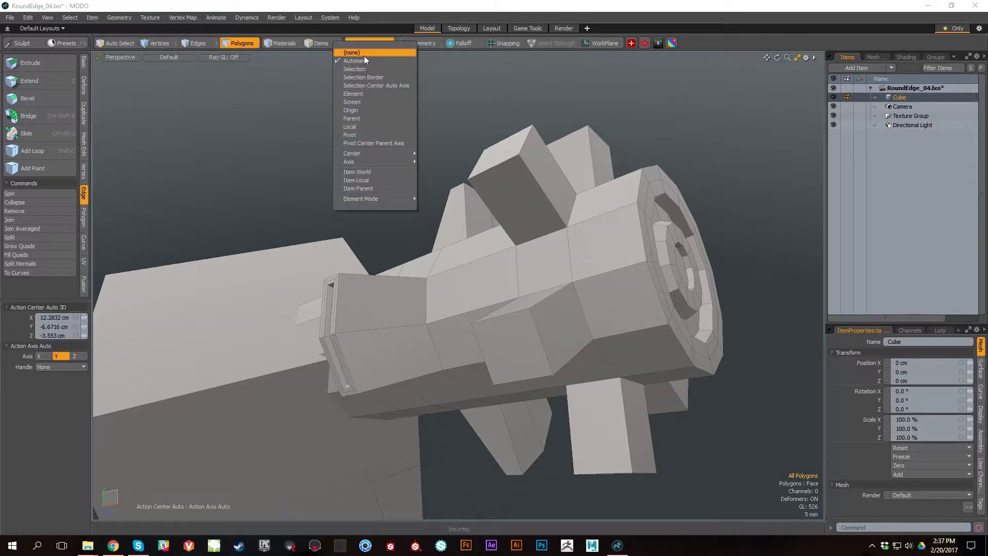
{"action": "left_click", "coordinate": [363, 54]}
Select four side polygons behind the cylinder's front rim, undoing the stray pick on the neighbouring block.
{"action": "left_click_drag", "start_coordinate": [558, 221], "coordinate": [494, 206], "text": "alt+shift"}
{"action": "mouse_move", "coordinate": [545, 180]}
{"action": "left_mouse_down"}
{"action": "mouse_move", "coordinate": [548, 214]}
{"action": "mouse_move", "coordinate": [543, 186]}
{"action": "left_mouse_up"}
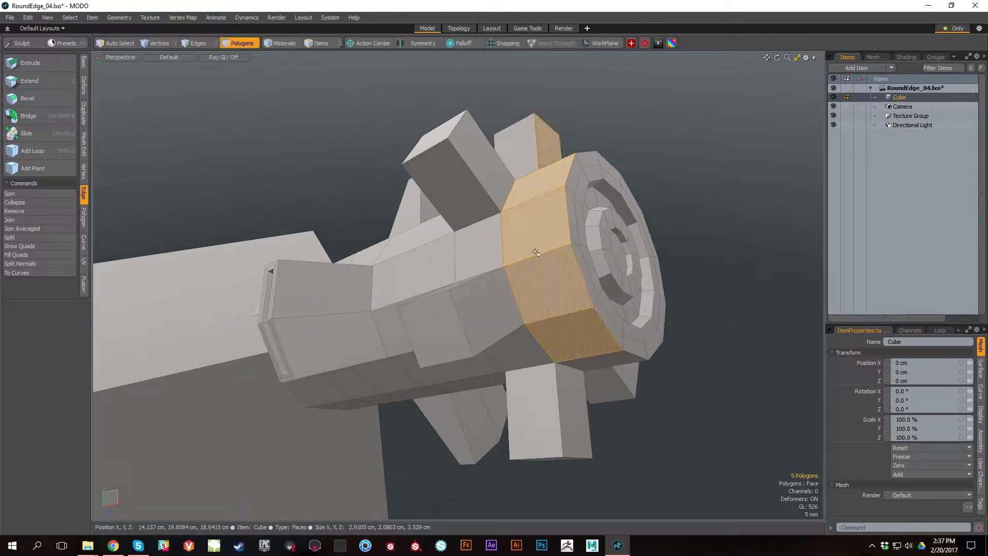
{"action": "key", "text": "ctrl+z"}
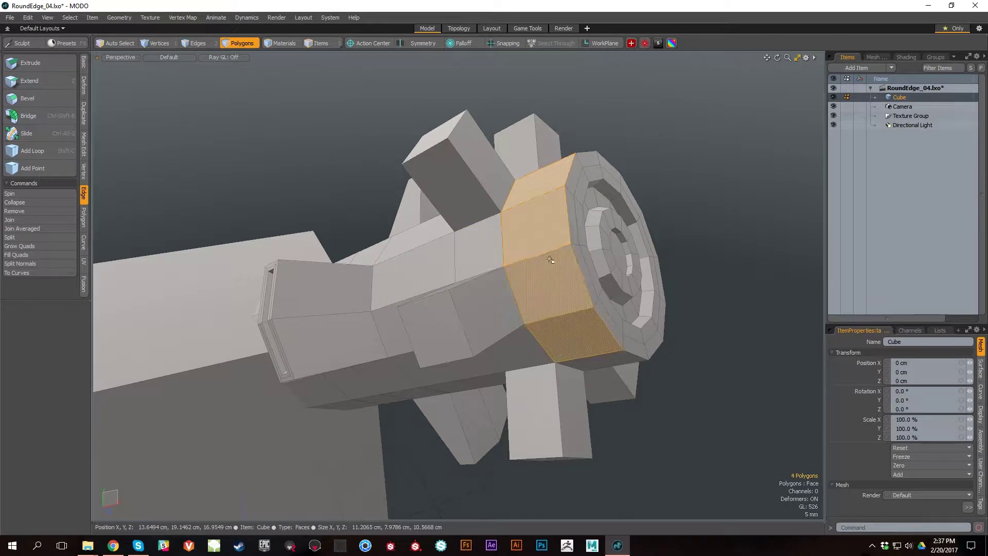
Move the four selected side polygons -3.25 mm in X and 2.95 mm in Z.
{"action": "left_click_drag", "start_coordinate": [675, 255], "coordinate": [509, 215], "text": "alt+shift"}
{"action": "key", "text": "w"}
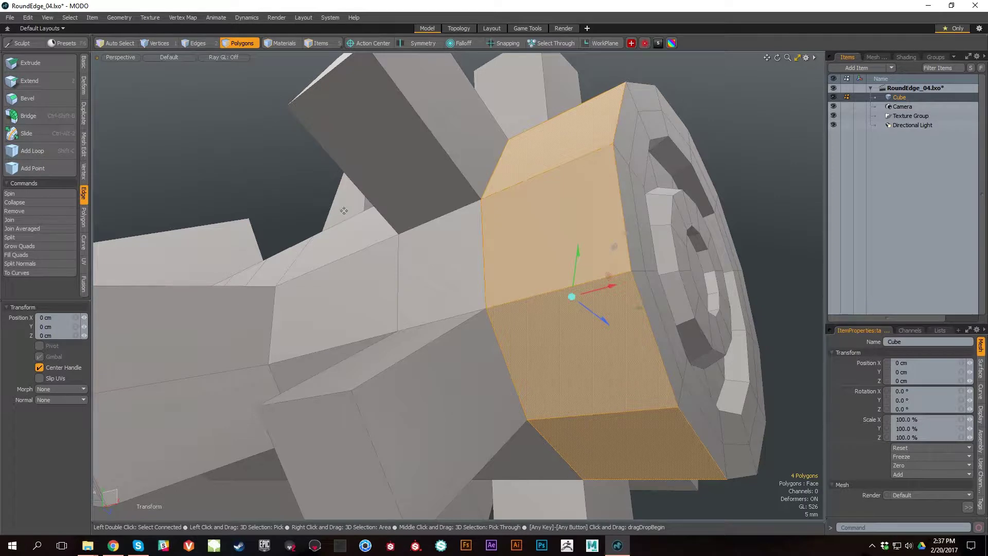
{"action": "left_click_drag", "start_coordinate": [645, 229], "coordinate": [503, 230], "text": "alt"}
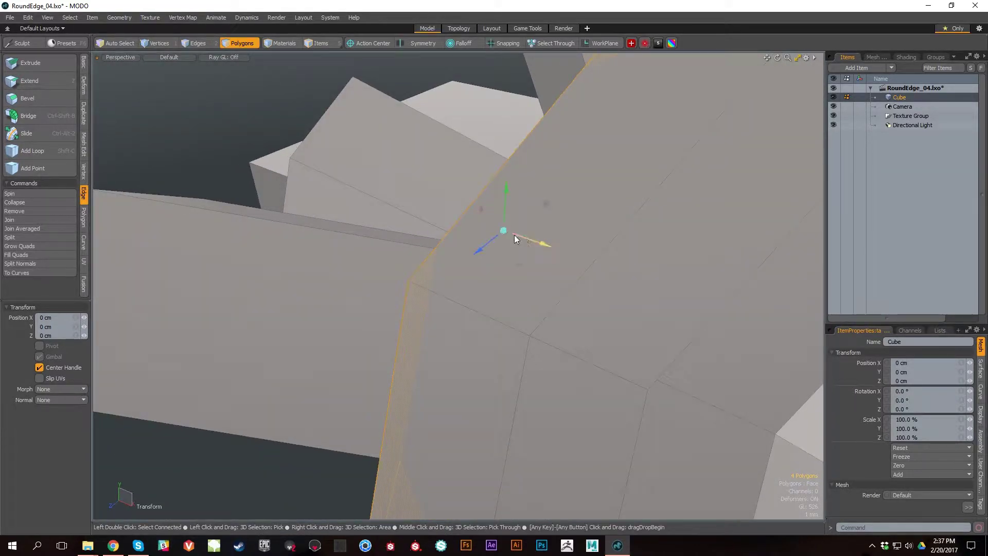
{"action": "left_click_drag", "start_coordinate": [516, 267], "coordinate": [447, 270]}
{"action": "scroll", "coordinate": [609, 378], "scroll_direction": "down", "scroll_amount": 3, "text": "alt"}
{"action": "right_click_drag", "start_coordinate": [609, 379], "coordinate": [624, 377], "text": "alt"}
{"action": "left_click_drag", "start_coordinate": [624, 377], "coordinate": [678, 327], "text": "alt"}
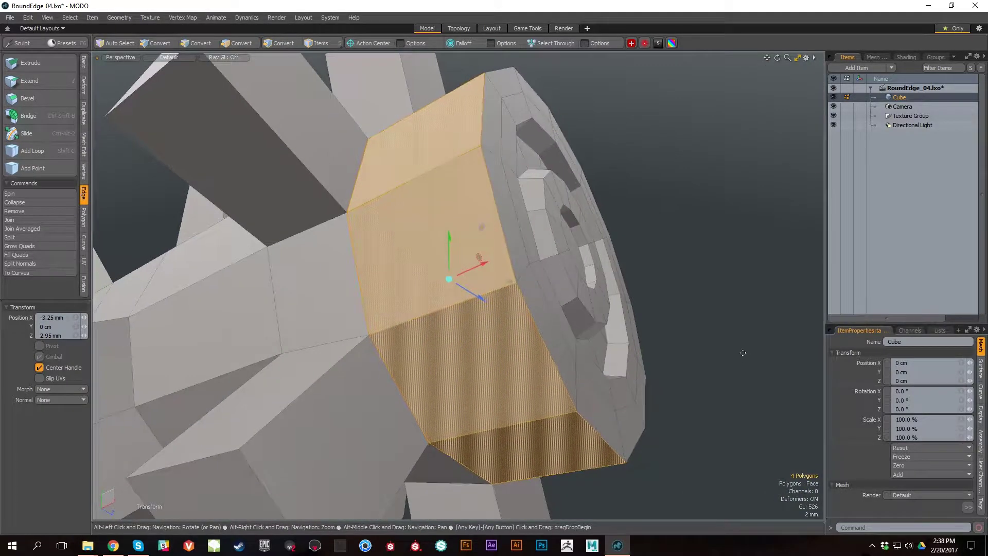
Undo the last move of the four selected side polygons.
{"action": "key", "text": "ctrl+z"}
{"action": "scroll", "coordinate": [550, 280], "scroll_direction": "up", "scroll_amount": 3}
{"action": "left_click_drag", "start_coordinate": [550, 280], "coordinate": [571, 292], "text": "alt"}
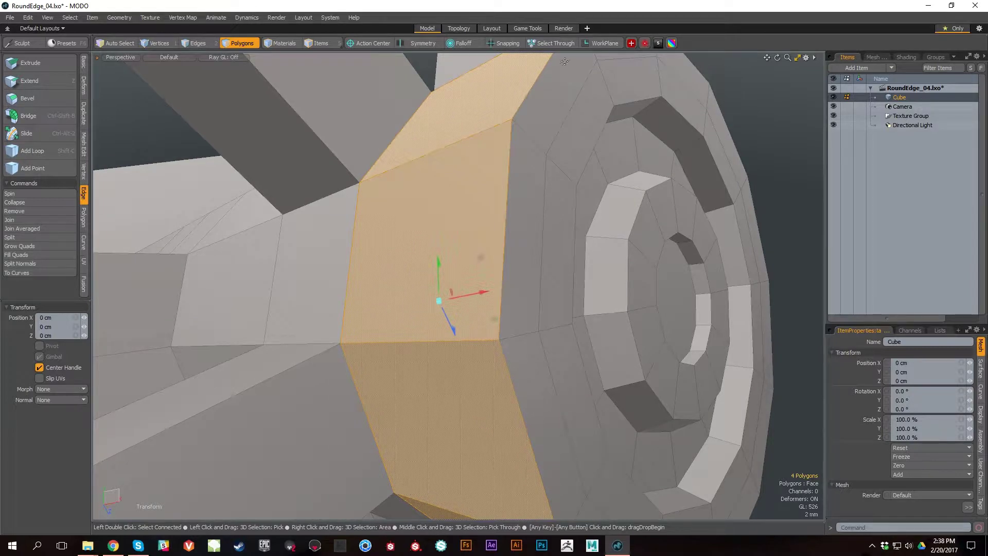
Turn on Snapping and add Edge Center to the active snap types alongside Vertex.
{"action": "left_click", "coordinate": [509, 43]}
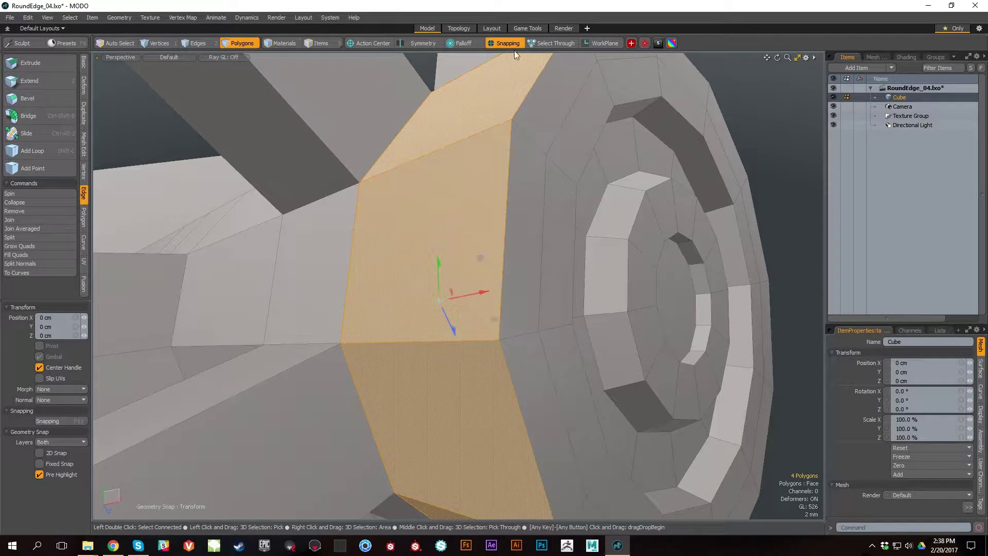
{"action": "key", "text": "ctrl"}
{"action": "left_click", "coordinate": [510, 43], "text": "ctrl"}
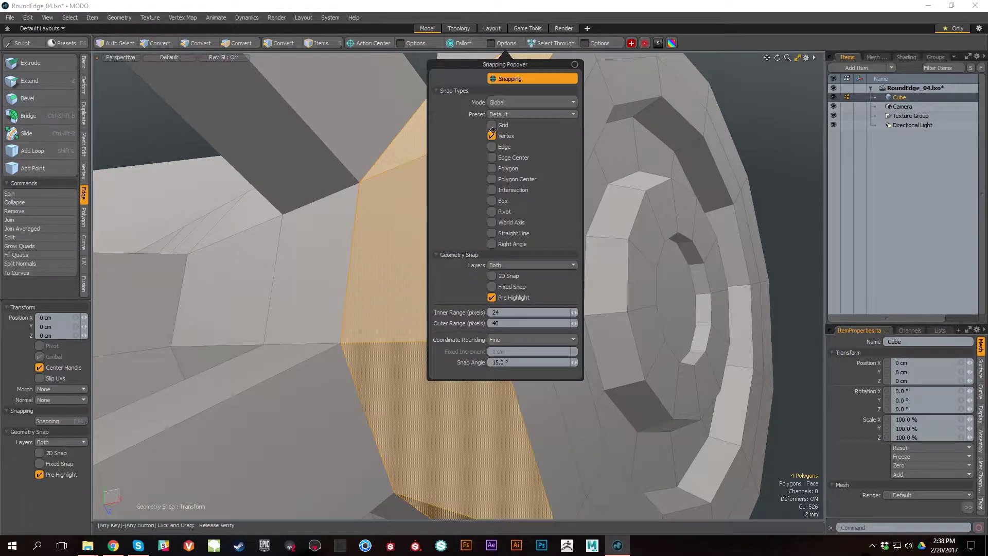
{"action": "left_click", "coordinate": [741, 85]}
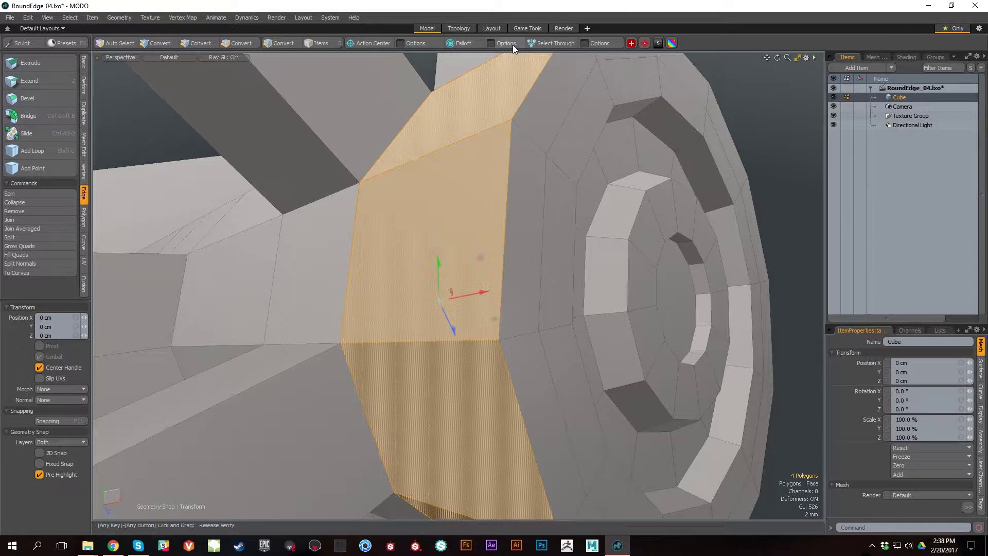
{"action": "left_click", "coordinate": [513, 45], "text": "ctrl"}
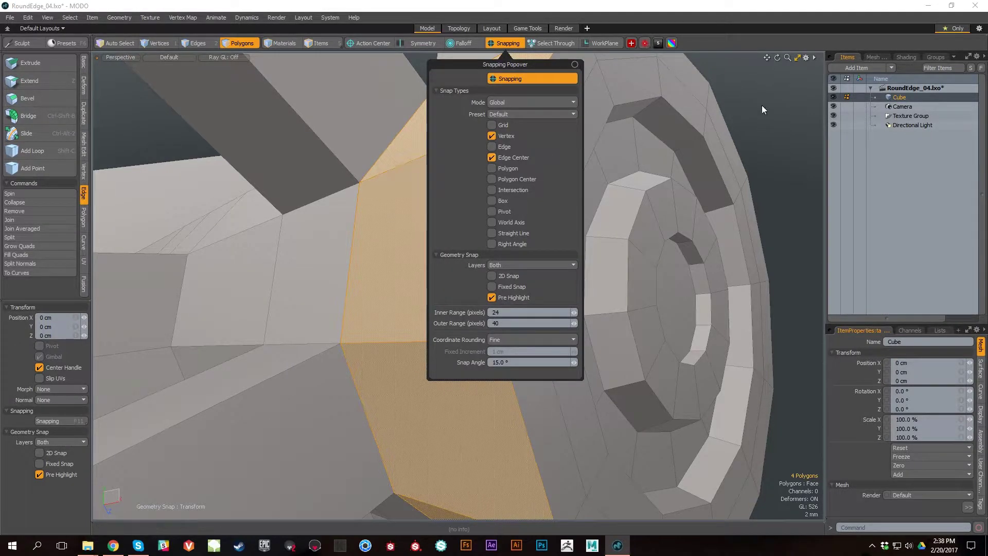
{"action": "left_click", "coordinate": [738, 115]}
Try snapping the Transform handle to corner vertices and edge midpoints of the selected side polygons, and drop the tool.
{"action": "left_click_drag", "start_coordinate": [360, 329], "coordinate": [423, 334], "text": "alt"}
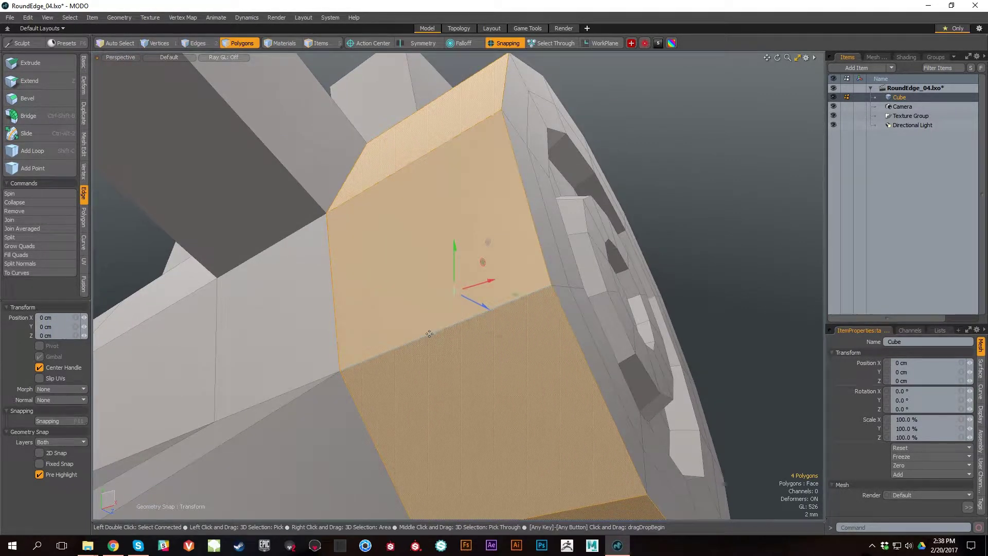
{"action": "left_click_drag", "start_coordinate": [441, 394], "coordinate": [519, 295], "text": "alt"}
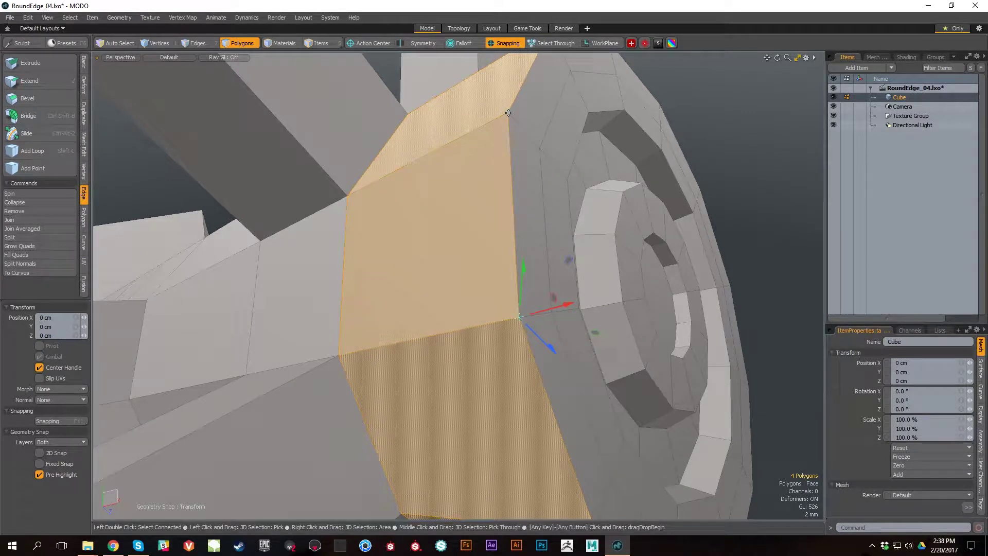
{"action": "left_click_drag", "start_coordinate": [554, 136], "coordinate": [463, 302], "text": "alt"}
{"action": "right_click_drag", "start_coordinate": [463, 302], "coordinate": [532, 366], "text": "alt"}
{"action": "left_click_drag", "start_coordinate": [532, 364], "coordinate": [498, 268], "text": "alt"}
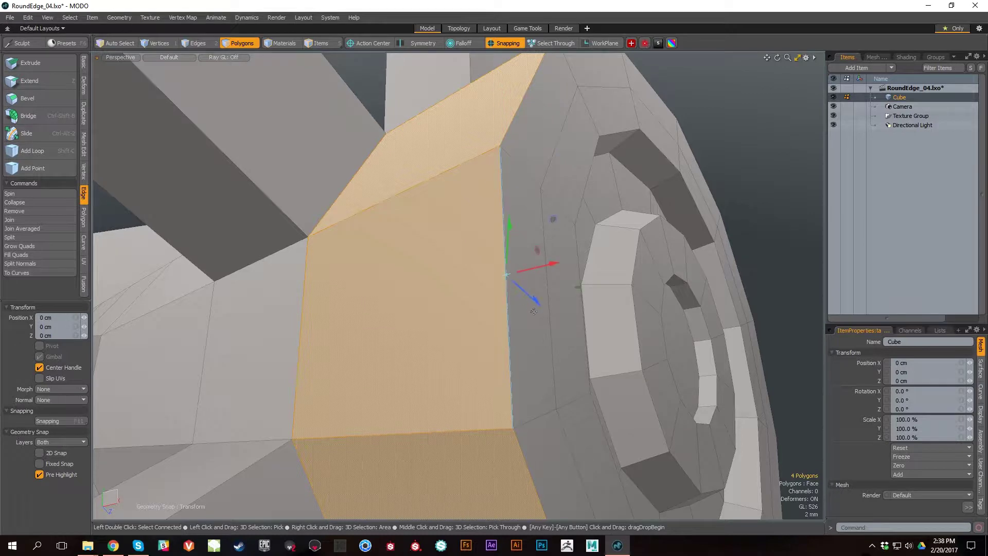
{"action": "left_click_drag", "start_coordinate": [534, 312], "coordinate": [636, 229], "text": "alt"}
{"action": "left_click_drag", "start_coordinate": [703, 388], "coordinate": [616, 293], "text": "alt"}
{"action": "key", "text": "ctrl+z"}
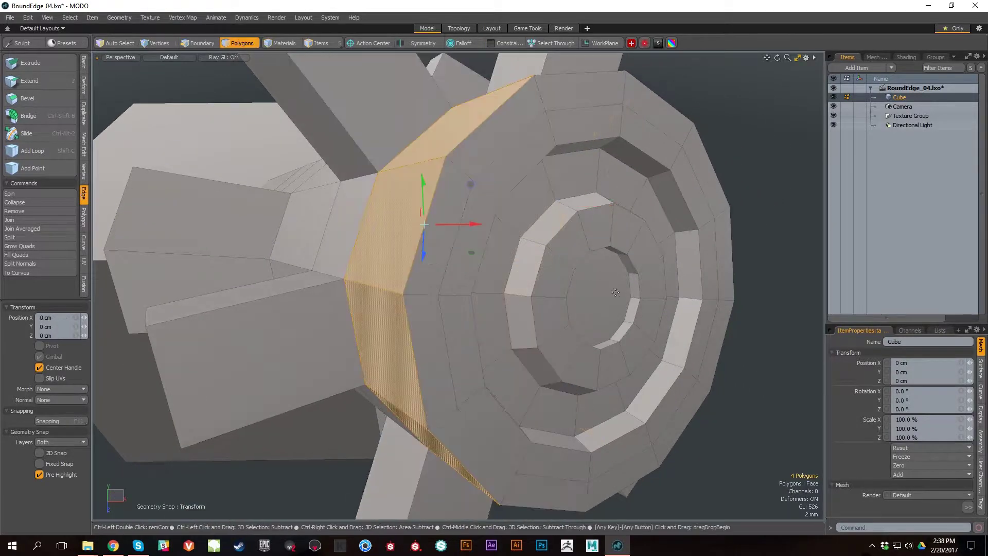
{"action": "left_click_drag", "start_coordinate": [589, 325], "coordinate": [496, 307], "text": "alt"}
{"action": "left_click_drag", "start_coordinate": [541, 302], "coordinate": [635, 343], "text": "alt"}
{"action": "key", "text": "space"}
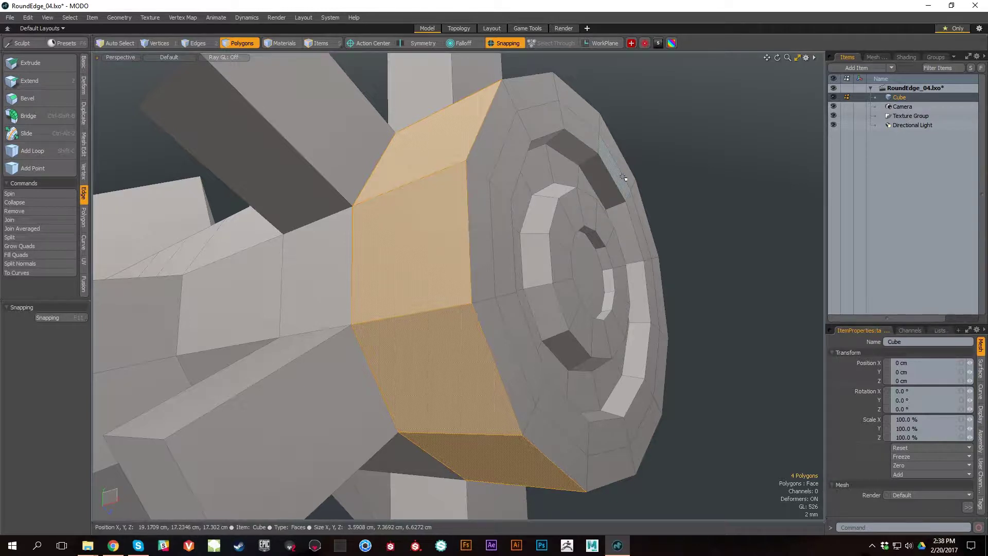
Reselect three adjacent side polygons behind the cylinder's front rim, with Snapping toggled on.
{"action": "left_click_drag", "start_coordinate": [664, 314], "coordinate": [551, 274], "text": "alt"}
{"action": "scroll", "coordinate": [595, 249], "scroll_direction": "down", "scroll_amount": 4}
{"action": "scroll", "coordinate": [582, 266], "scroll_direction": "up", "scroll_amount": 4}
{"action": "scroll", "coordinate": [550, 273], "scroll_direction": "down", "scroll_amount": 2}
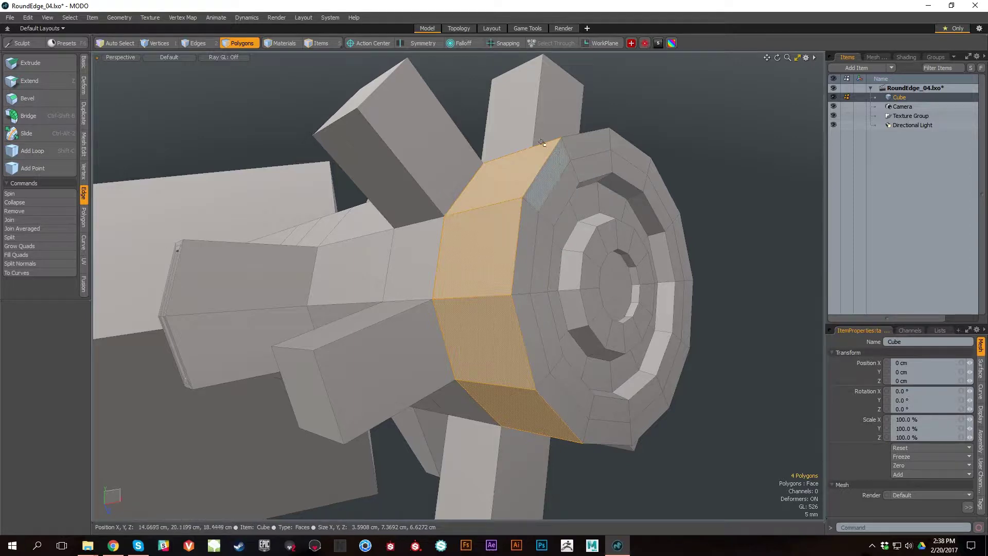
{"action": "left_click_drag", "start_coordinate": [680, 178], "coordinate": [619, 237], "text": "alt"}
{"action": "mouse_move", "coordinate": [563, 155]}
{"action": "left_mouse_down"}
{"action": "mouse_move", "coordinate": [495, 183]}
{"action": "mouse_move", "coordinate": [492, 309]}
{"action": "left_mouse_up"}
{"action": "key", "text": "x"}
{"action": "key", "text": "x"}
{"action": "key", "text": "x"}
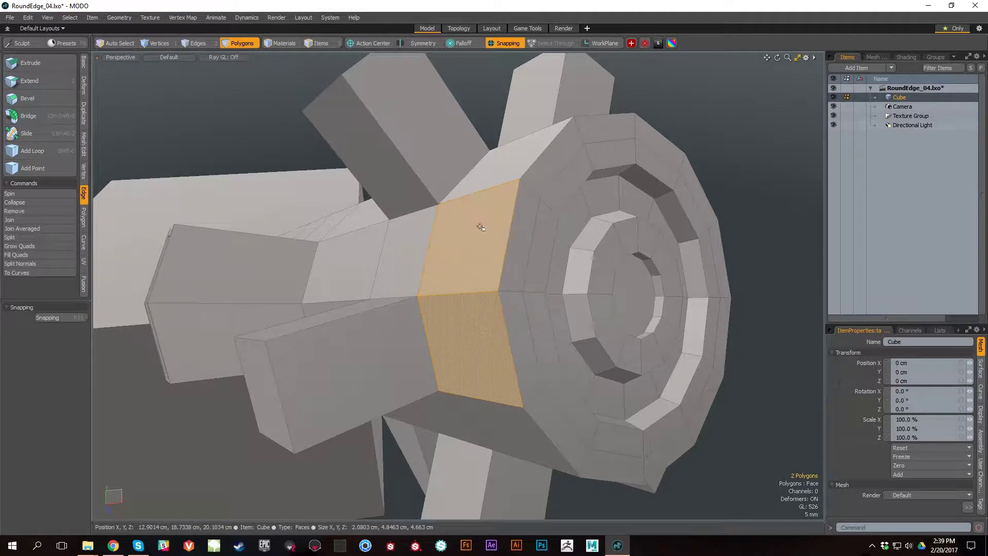
{"action": "left_click_drag", "start_coordinate": [502, 358], "coordinate": [474, 109], "text": "alt"}
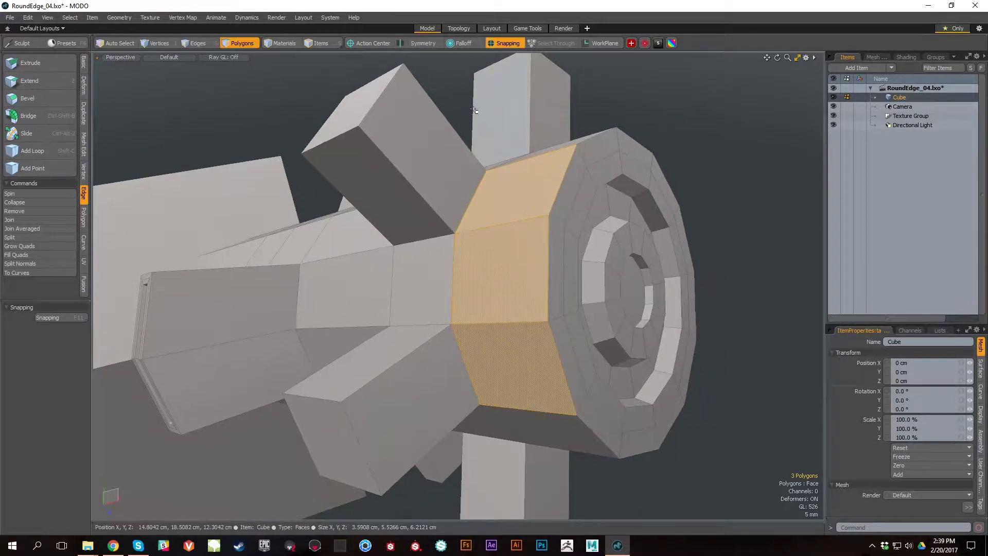
Toggle Snapping off and on again, and review the available snap types in its options.
{"action": "left_click", "coordinate": [511, 46]}
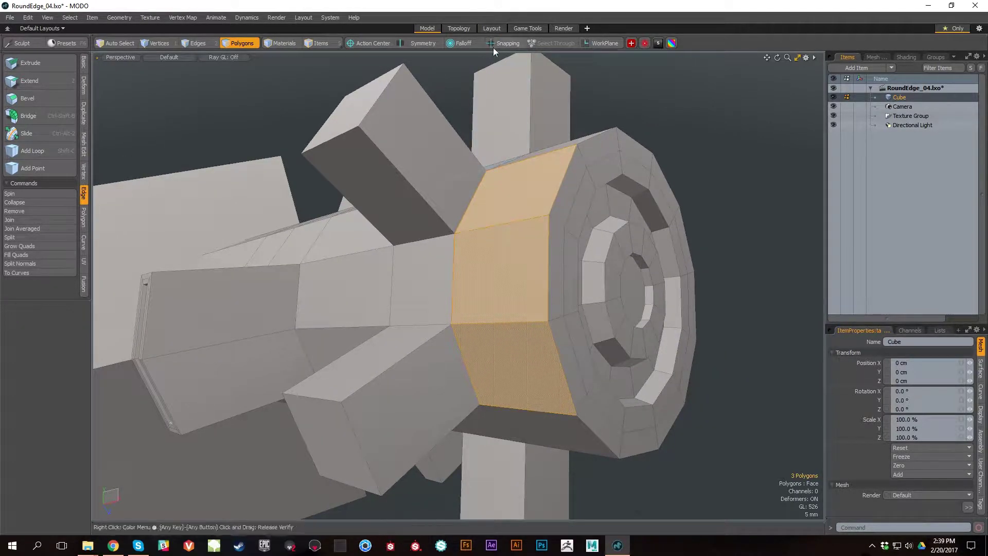
{"action": "left_click", "coordinate": [498, 45]}
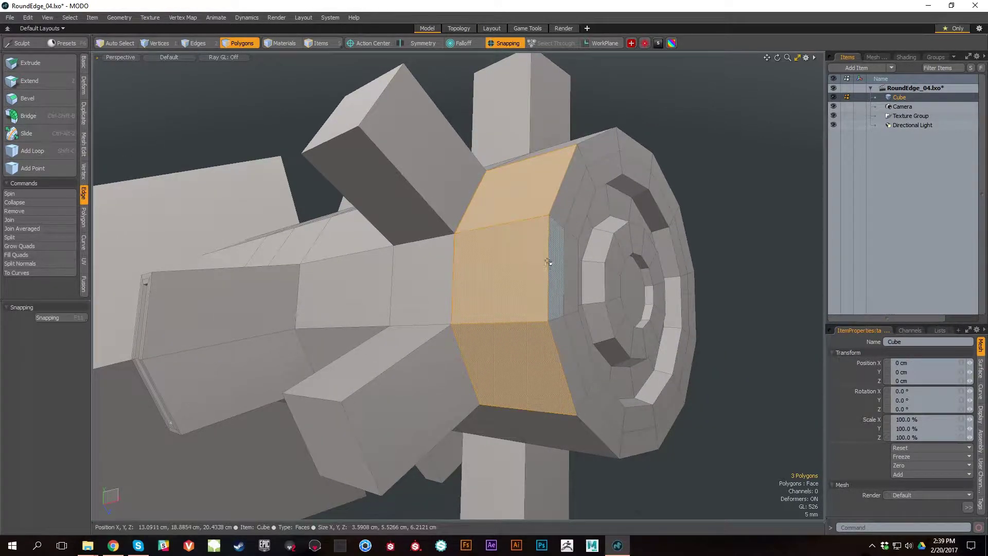
{"action": "key", "text": "alt"}
{"action": "left_click", "coordinate": [505, 44], "text": "alt"}
{"action": "left_click_drag", "start_coordinate": [563, 67], "coordinate": [736, 70]}
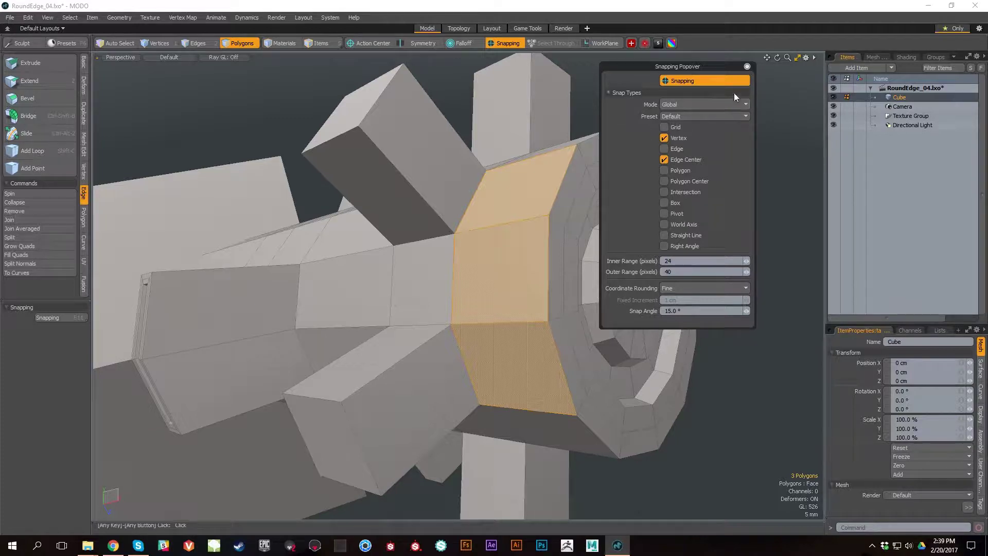
{"action": "left_click", "coordinate": [747, 66]}
{"action": "mouse_move", "coordinate": [674, 149]}
{"action": "left_mouse_down", "text": "alt"}
{"action": "mouse_move", "coordinate": [638, 155]}
{"action": "mouse_move", "coordinate": [675, 156]}
{"action": "left_mouse_up", "text": "alt"}
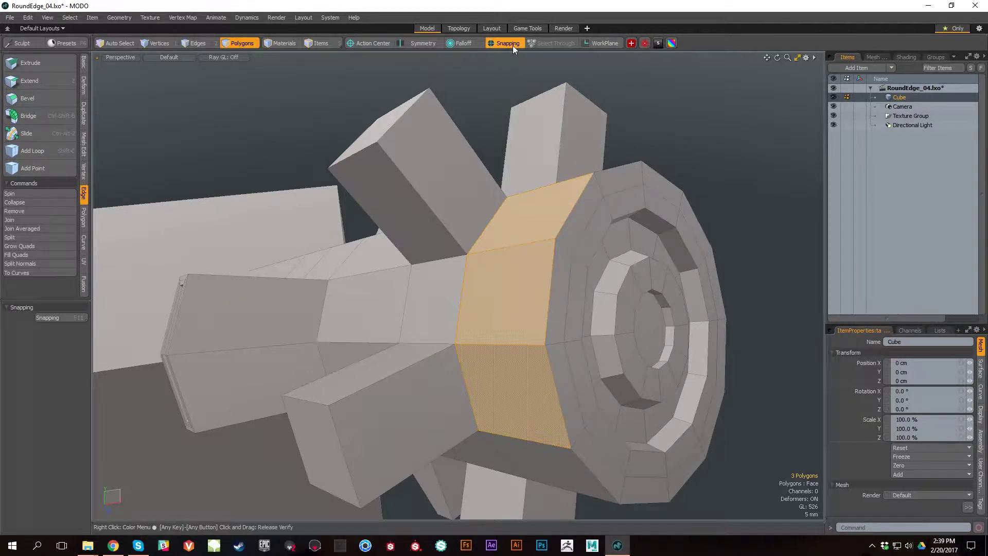
Turn Snapping off, drop the active transform tool and clear the polygon selection.
{"action": "left_click_drag", "start_coordinate": [611, 170], "coordinate": [597, 232], "text": "alt"}
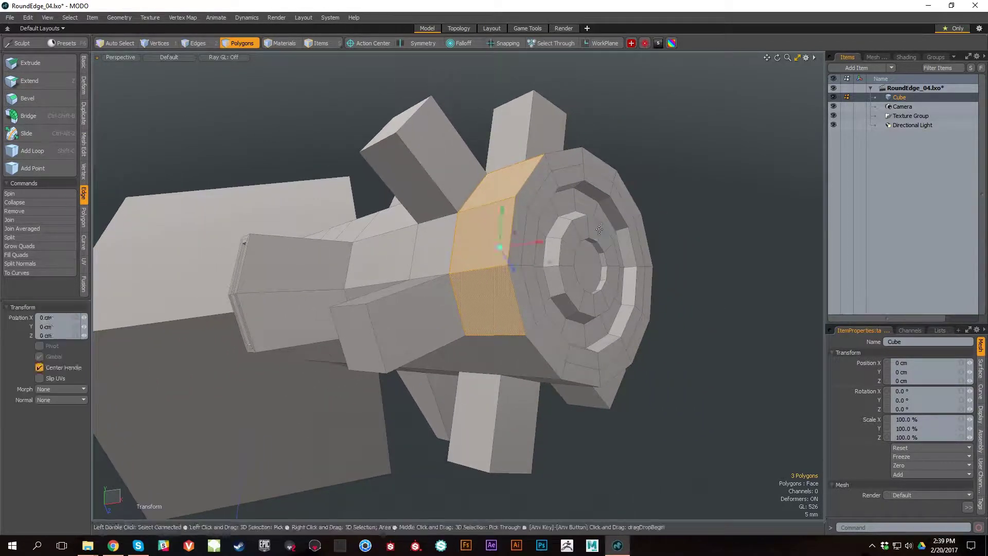
{"action": "key", "text": "e"}
{"action": "key", "text": "q"}
{"action": "left_click", "coordinate": [694, 210]}
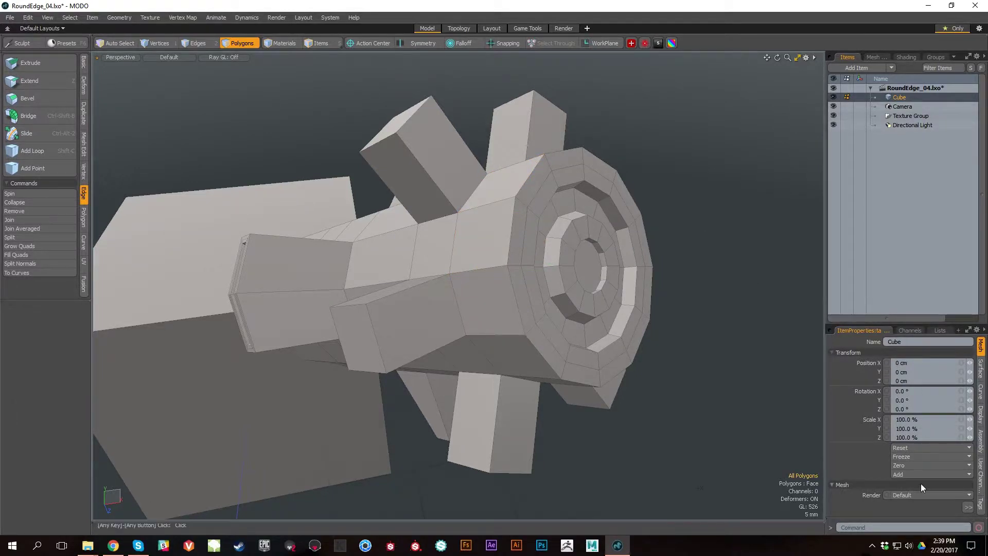
Resize the item list and properties areas to reveal the Command History with its list of undos.
{"action": "left_click_drag", "start_coordinate": [855, 323], "coordinate": [911, 271]}
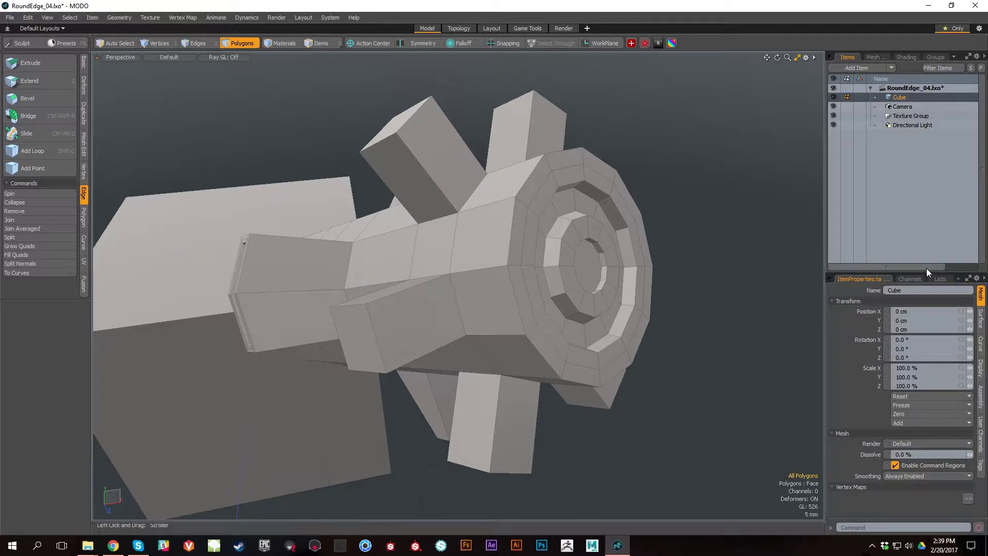
{"action": "left_click_drag", "start_coordinate": [926, 269], "coordinate": [925, 244]}
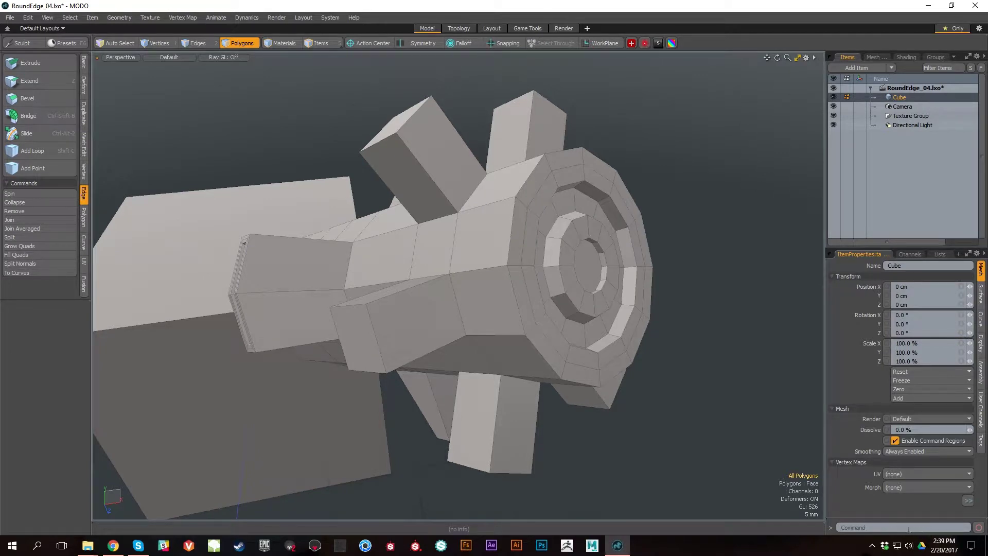
{"action": "left_click_drag", "start_coordinate": [934, 517], "coordinate": [906, 311]}
{"action": "left_click_drag", "start_coordinate": [669, 371], "coordinate": [746, 375], "text": "alt+shift"}
{"action": "left_click_drag", "start_coordinate": [882, 506], "coordinate": [884, 457]}
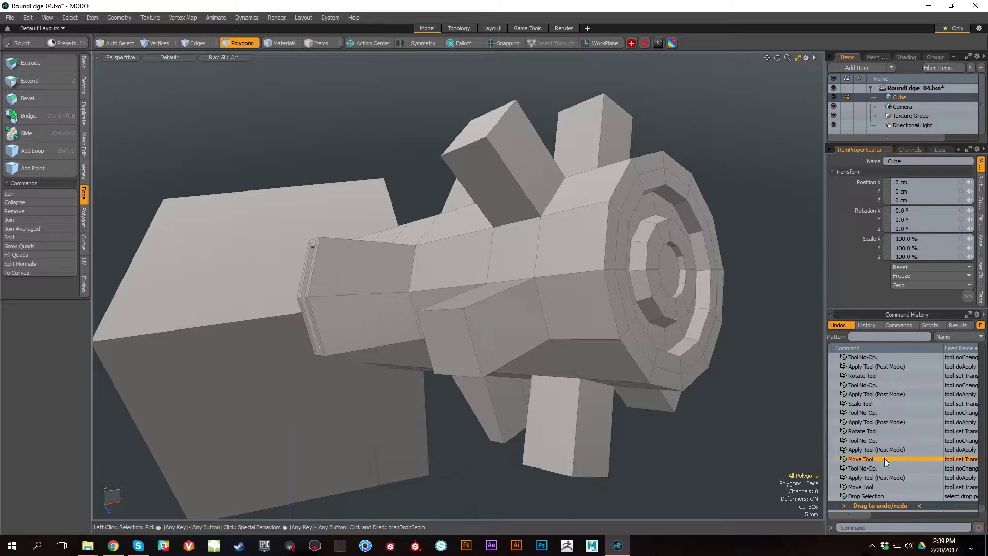
{"action": "left_click_drag", "start_coordinate": [883, 505], "coordinate": [883, 506]}
{"action": "left_click_drag", "start_coordinate": [721, 418], "coordinate": [679, 295], "text": "alt"}
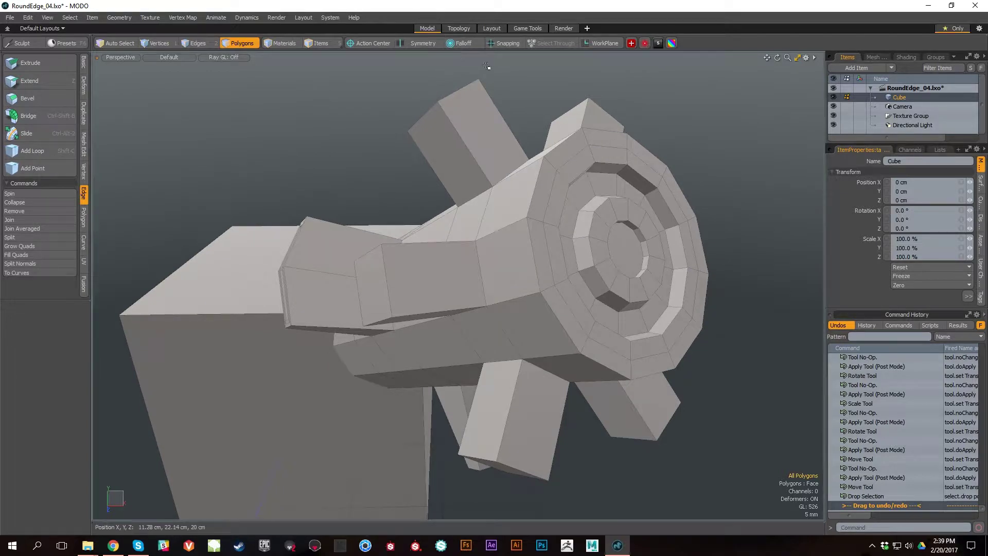
Turn on Snapping and pick its Enable Snap Active State entry in the Command History to get the command text.
{"action": "left_click", "coordinate": [508, 44]}
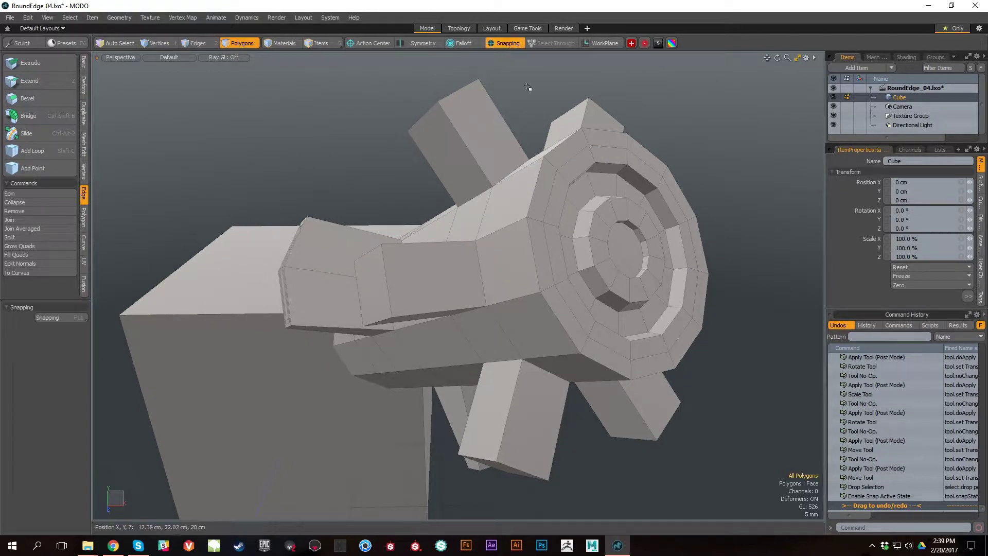
{"action": "left_click_drag", "start_coordinate": [943, 348], "coordinate": [929, 348]}
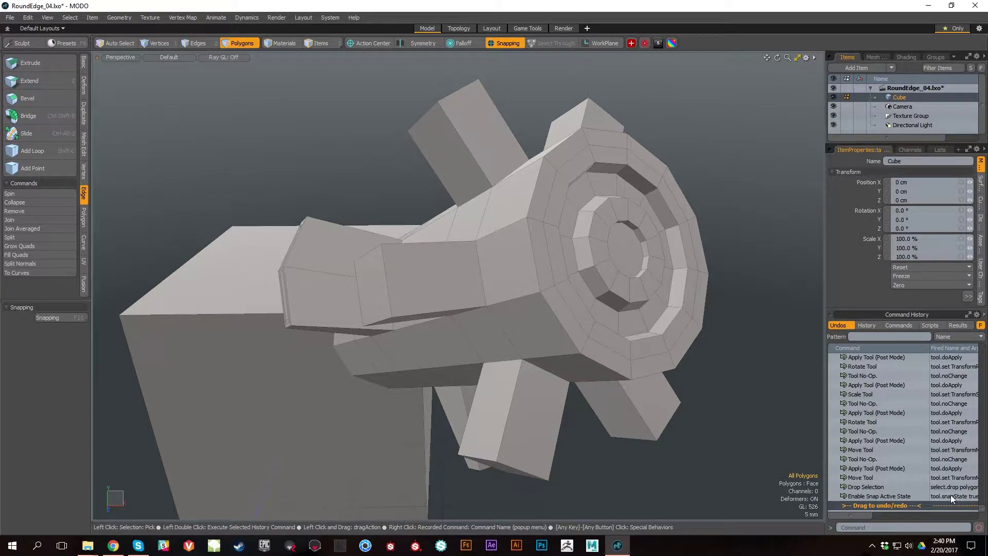
{"action": "left_click", "coordinate": [890, 494]}
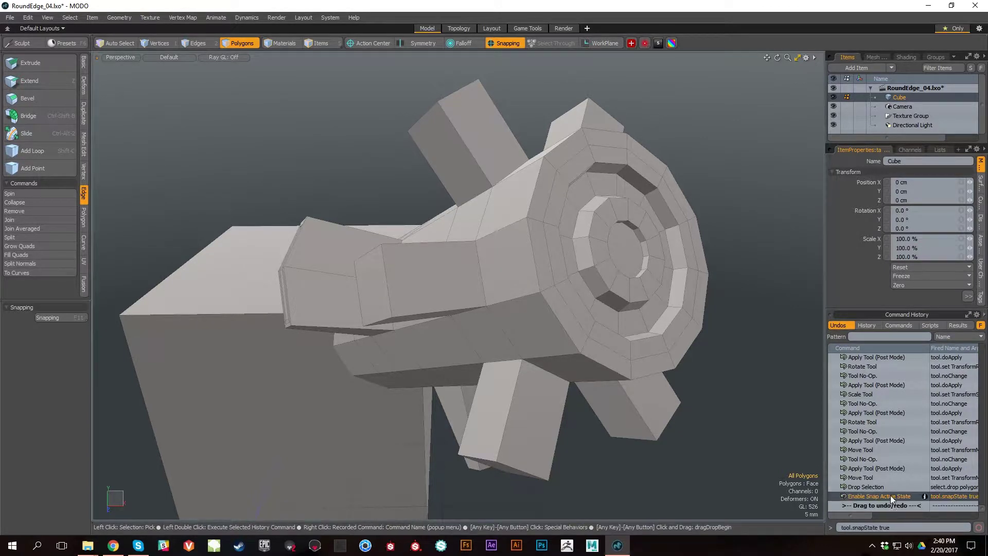
{"action": "left_click", "coordinate": [911, 527]}
Open the key mapping for tool.snapState true, try the X and E keys, and cancel the assignment.
{"action": "right_click", "coordinate": [879, 495]}
{"action": "left_click", "coordinate": [882, 523]}
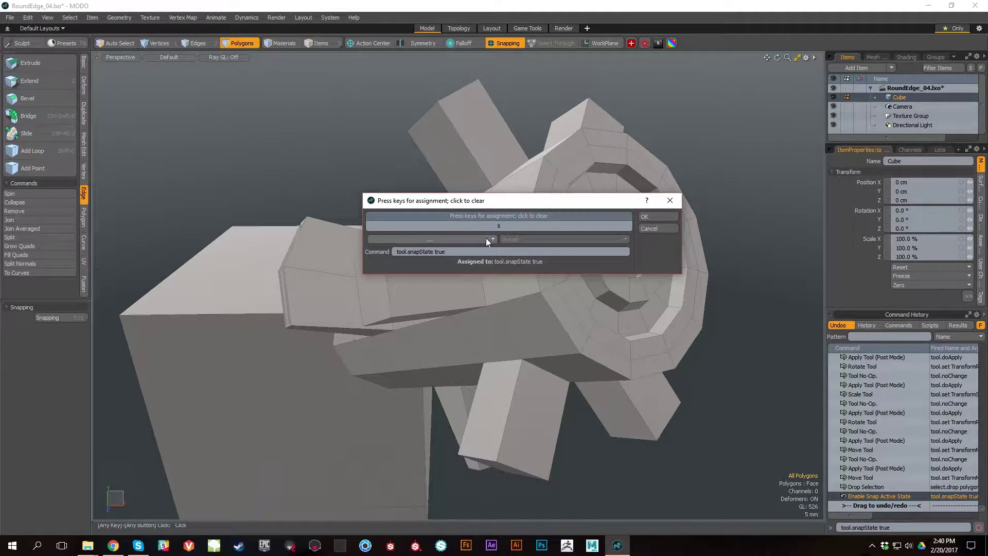
{"action": "key", "text": "e"}
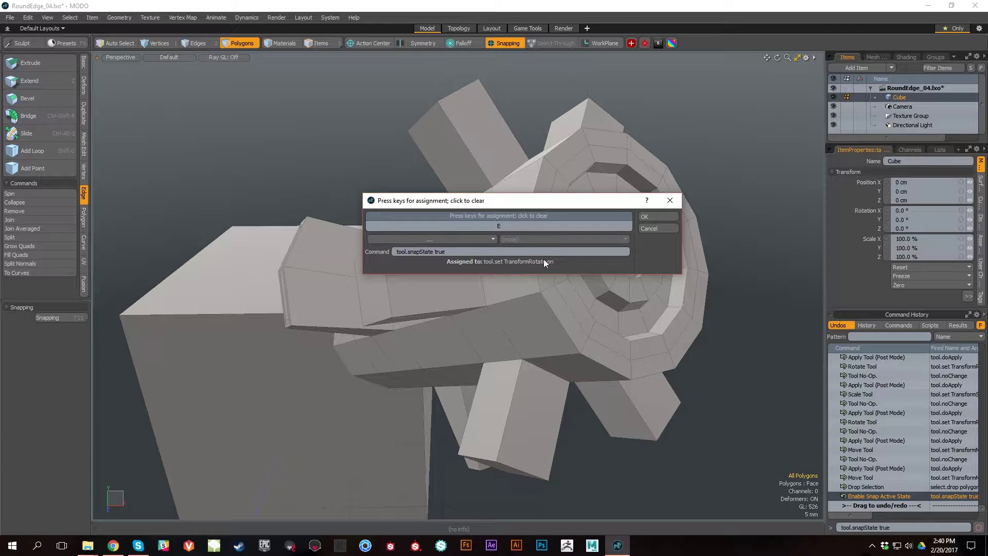
{"action": "left_click", "coordinate": [658, 230]}
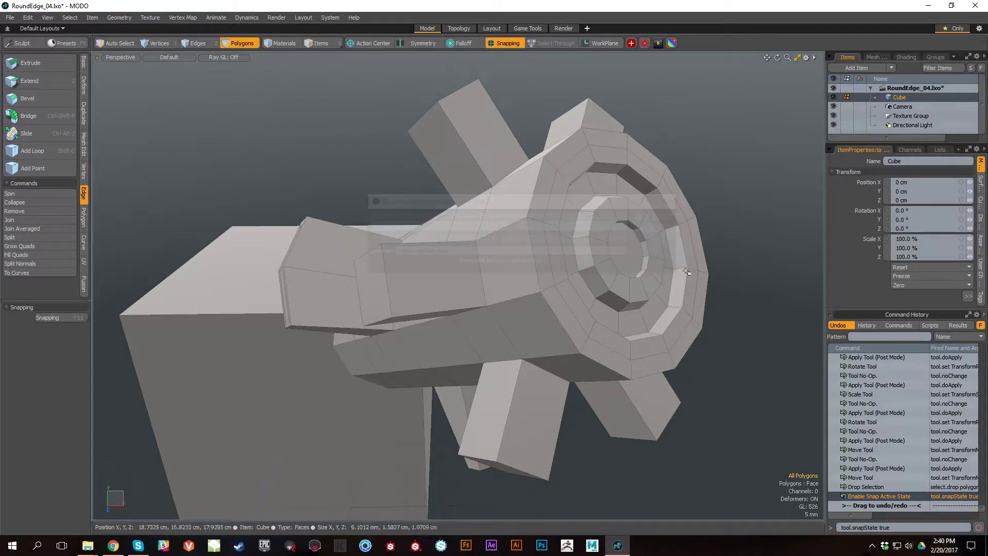
Turn Snapping off, start Edge Extrude, and open the key mapping for its recorded command, cancelling without assigning a key.
{"action": "left_click_drag", "start_coordinate": [551, 347], "coordinate": [578, 345], "text": "alt"}
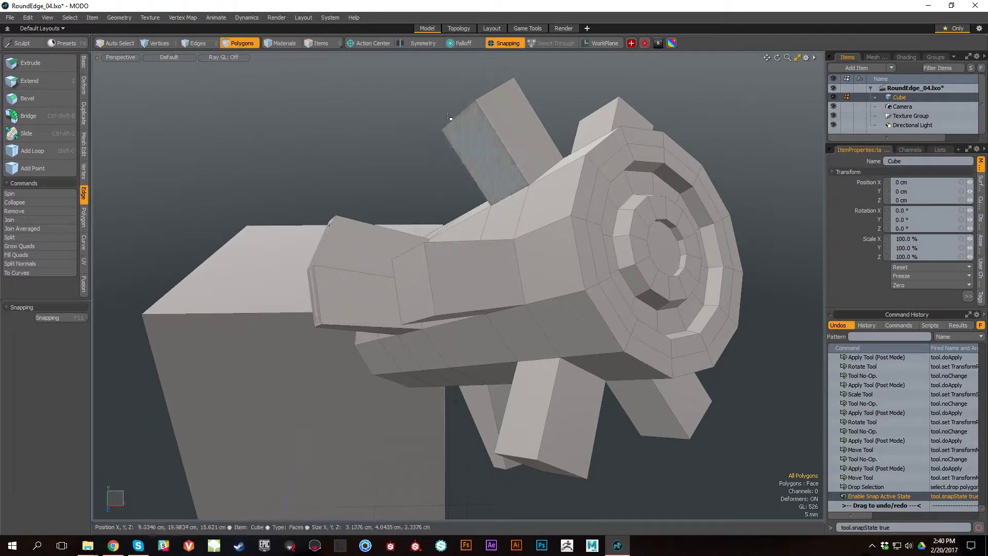
{"action": "left_click", "coordinate": [503, 41]}
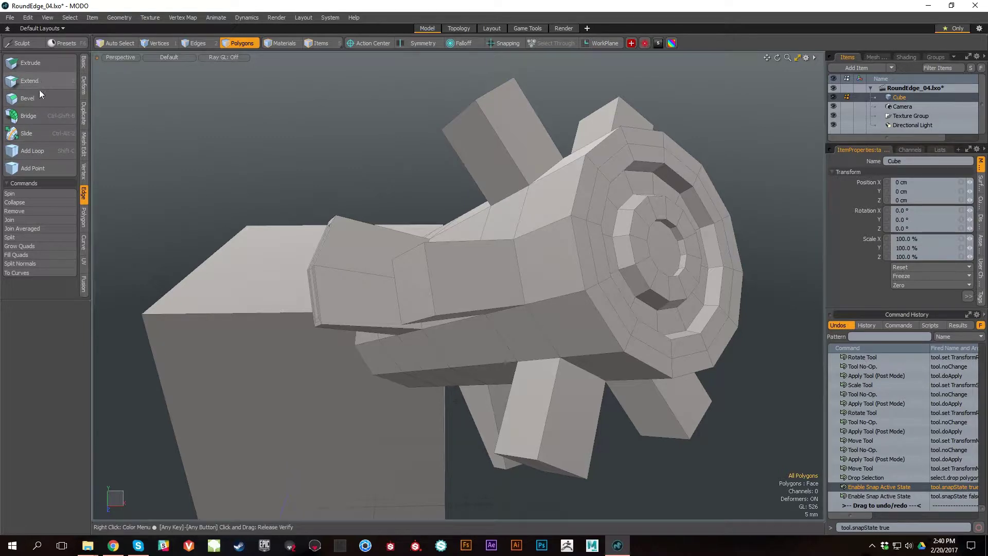
{"action": "left_click", "coordinate": [44, 62]}
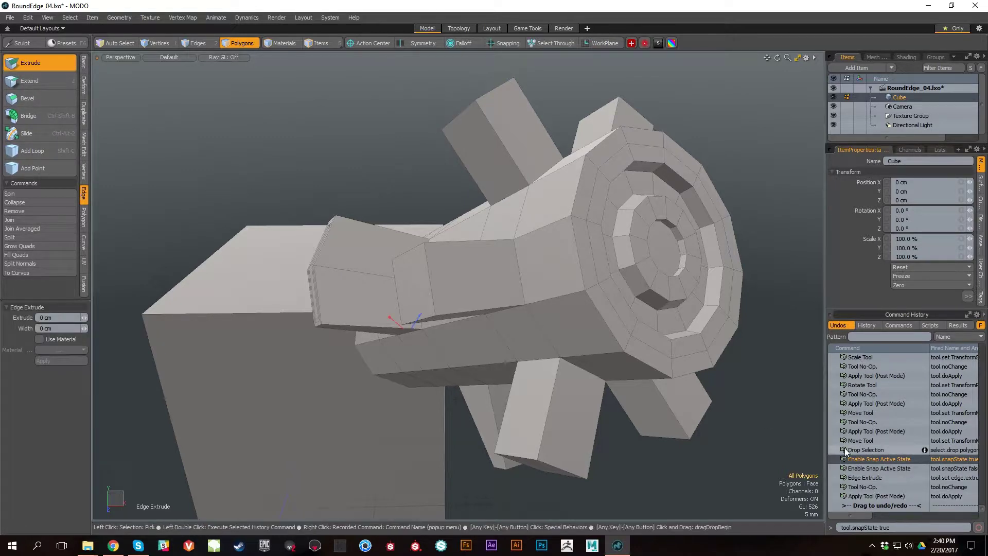
{"action": "right_click", "coordinate": [875, 480]}
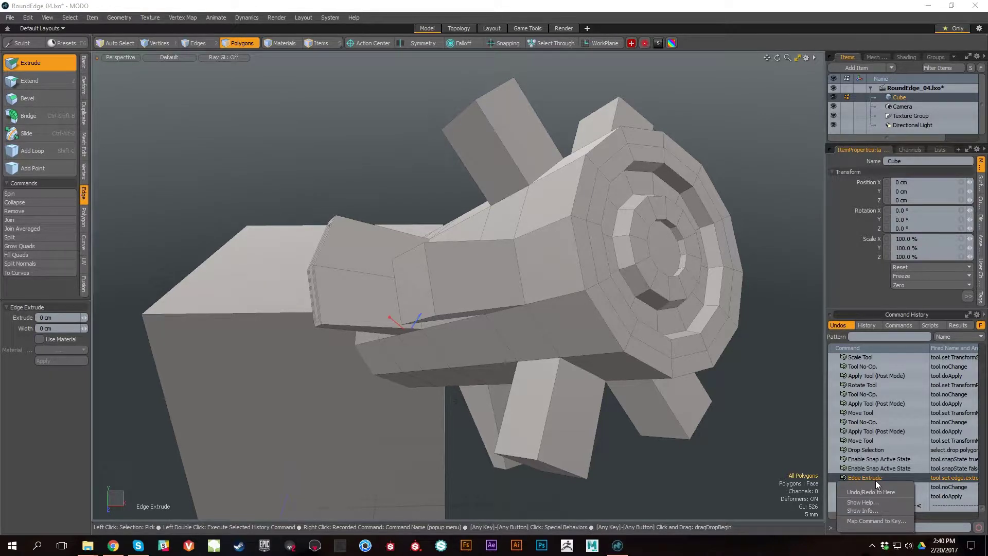
{"action": "left_click", "coordinate": [879, 514]}
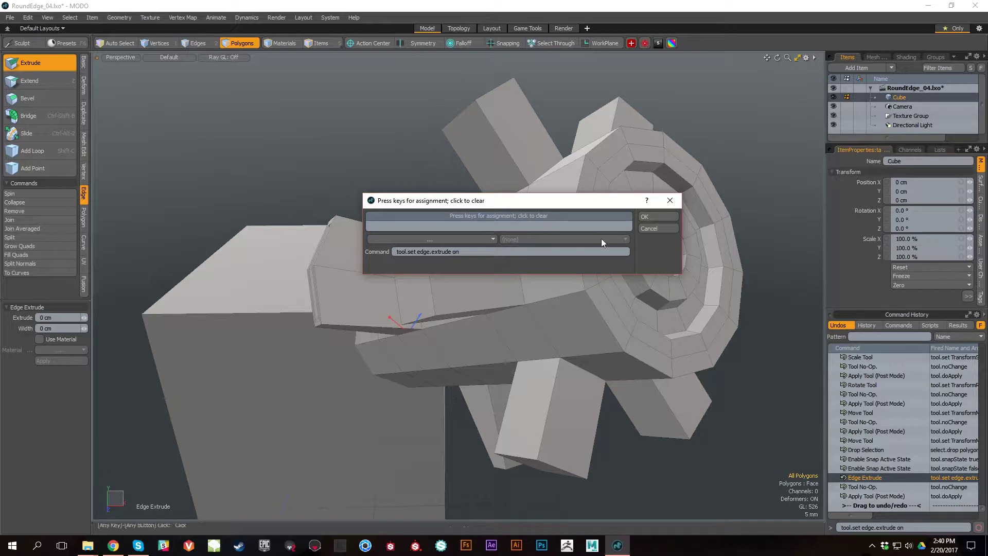
{"action": "left_click", "coordinate": [641, 231]}
{"action": "left_click_drag", "start_coordinate": [278, 178], "coordinate": [223, 177], "text": "alt"}
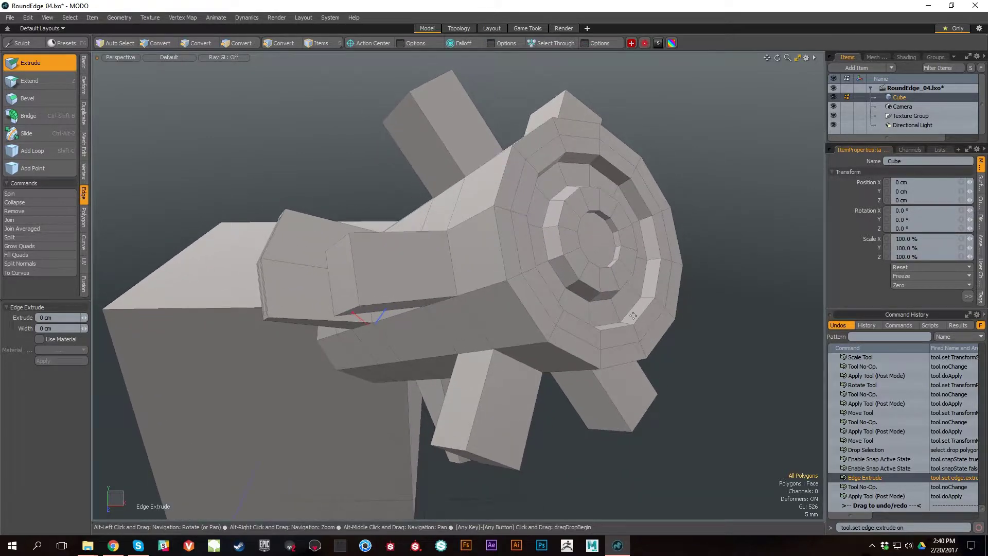
Undo the Edge Extrude and enlarge the item list and properties areas until the Command History is hidden.
{"action": "key", "text": "ctrl+z"}
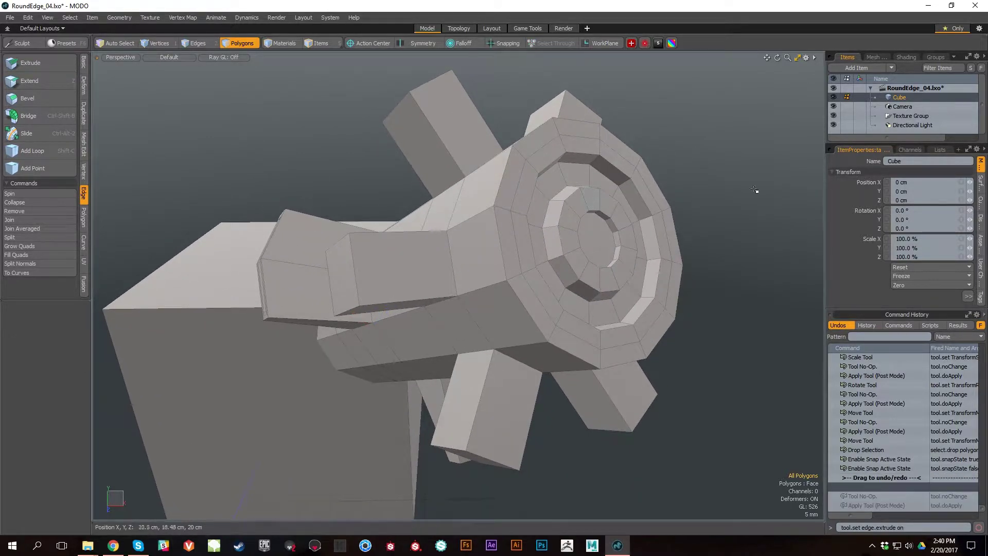
{"action": "left_click_drag", "start_coordinate": [905, 305], "coordinate": [893, 552]}
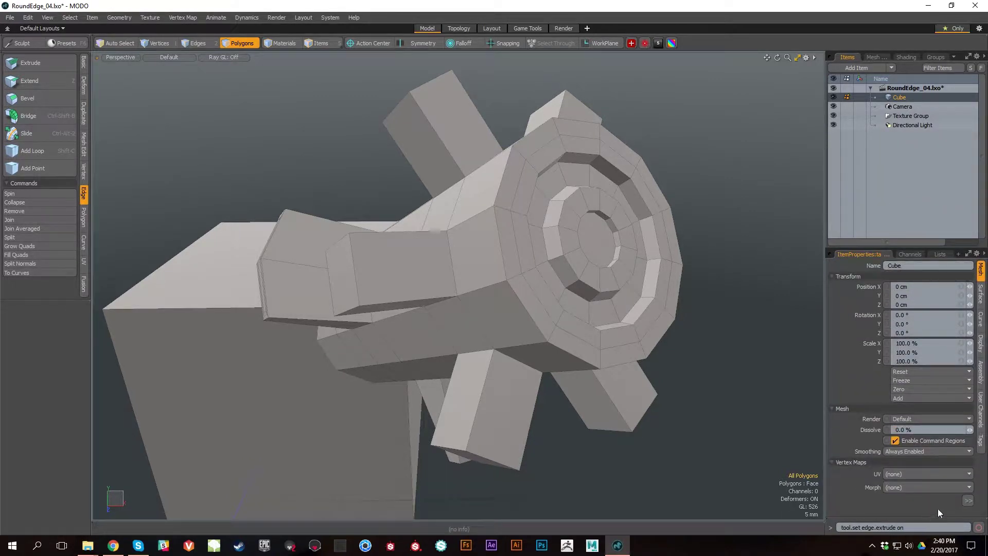
{"action": "left_click_drag", "start_coordinate": [702, 404], "coordinate": [662, 314], "text": "alt"}
{"action": "key", "text": "F11"}
{"action": "key", "text": "F11"}
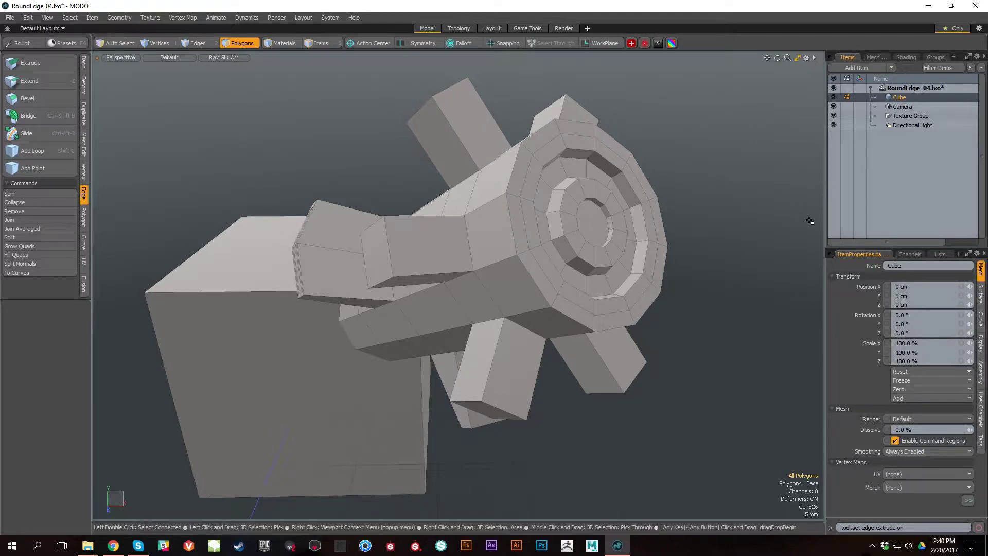
Select the ring of polygons around the cylinder's front face and bevel it outward with a shift of about 1.48 cm.
{"action": "left_click_drag", "start_coordinate": [810, 220], "coordinate": [560, 174], "text": "alt"}
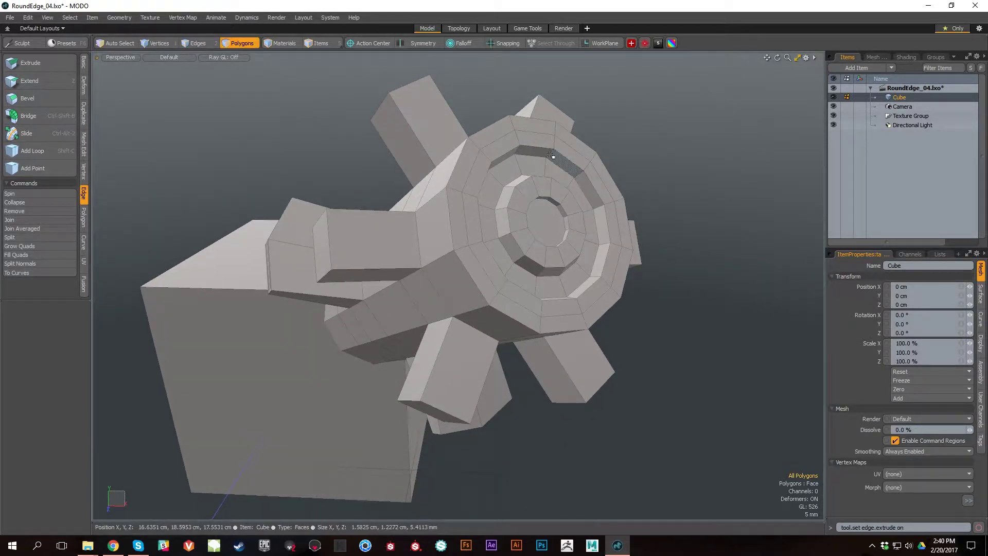
{"action": "left_click", "coordinate": [505, 147]}
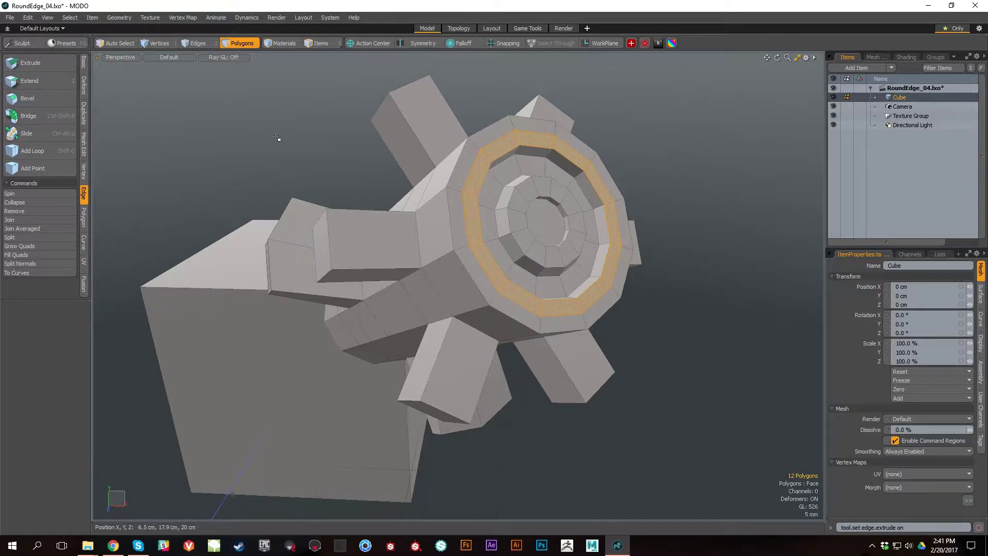
{"action": "key", "text": "b"}
{"action": "left_click_drag", "start_coordinate": [591, 195], "coordinate": [654, 193], "text": "alt"}
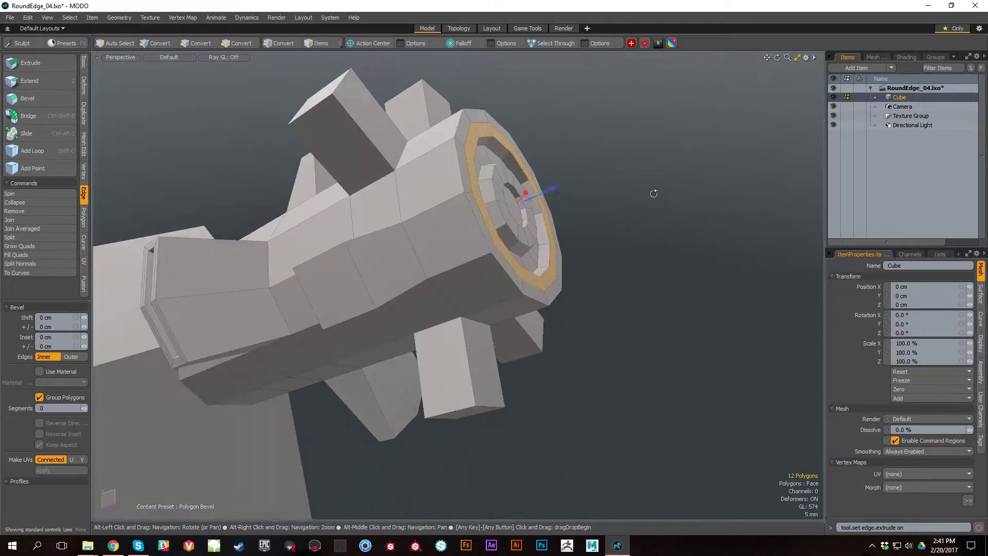
{"action": "left_click_drag", "start_coordinate": [544, 192], "coordinate": [576, 179]}
{"action": "left_click_drag", "start_coordinate": [713, 236], "coordinate": [580, 238], "text": "alt"}
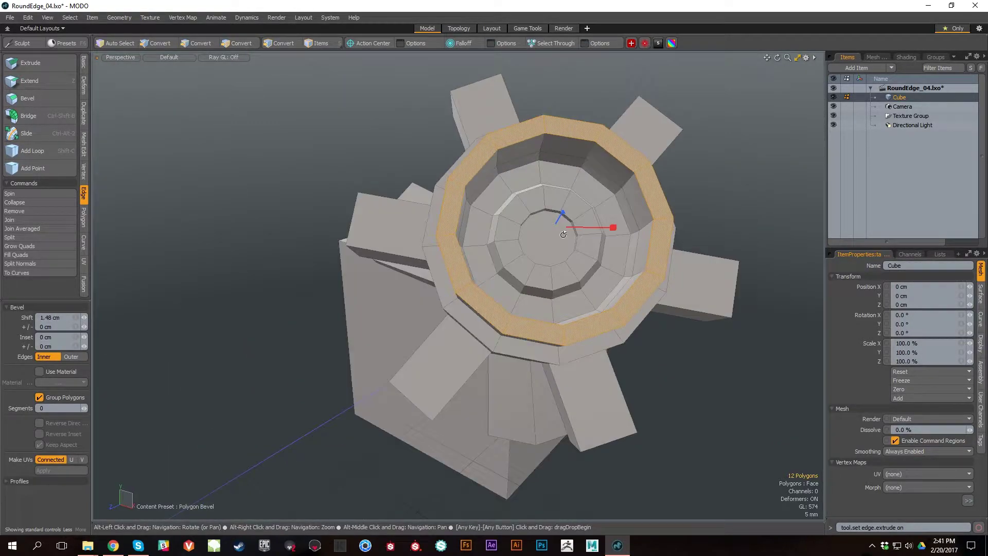
{"action": "left_click_drag", "start_coordinate": [481, 271], "coordinate": [121, 344], "text": "alt"}
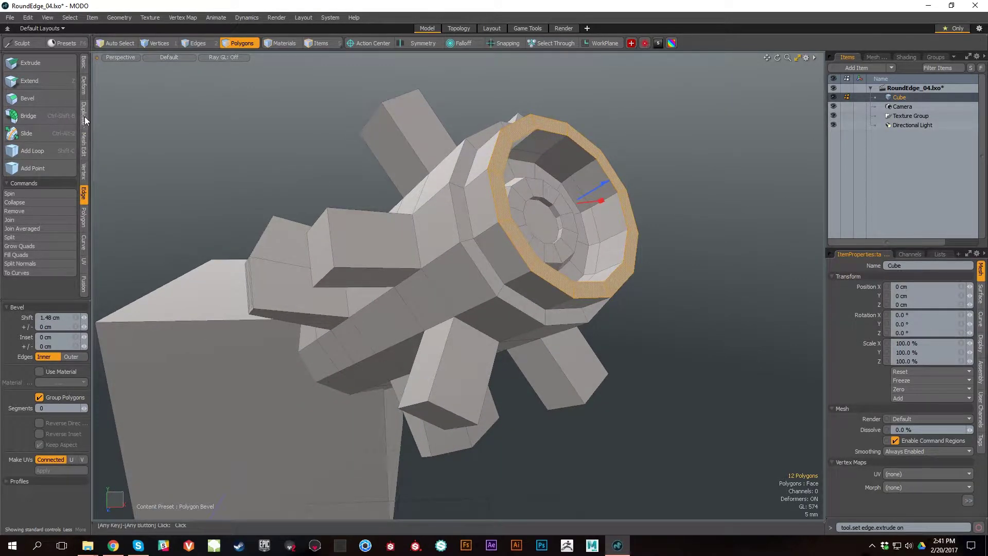
Check the Basic, Mesh Edit, Polygon and Edge tool sets for their Bevel tools.
{"action": "left_click", "coordinate": [84, 62]}
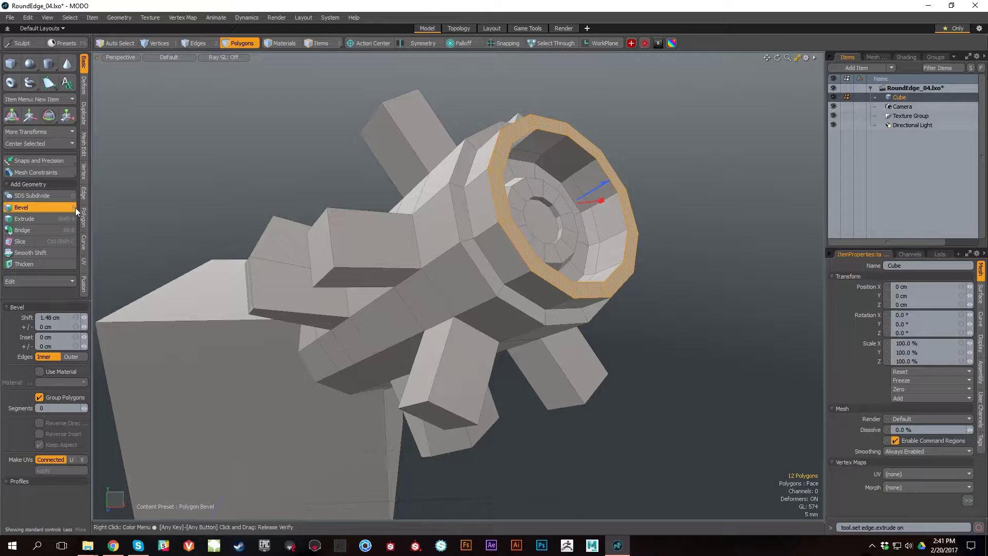
{"action": "left_click", "coordinate": [84, 142]}
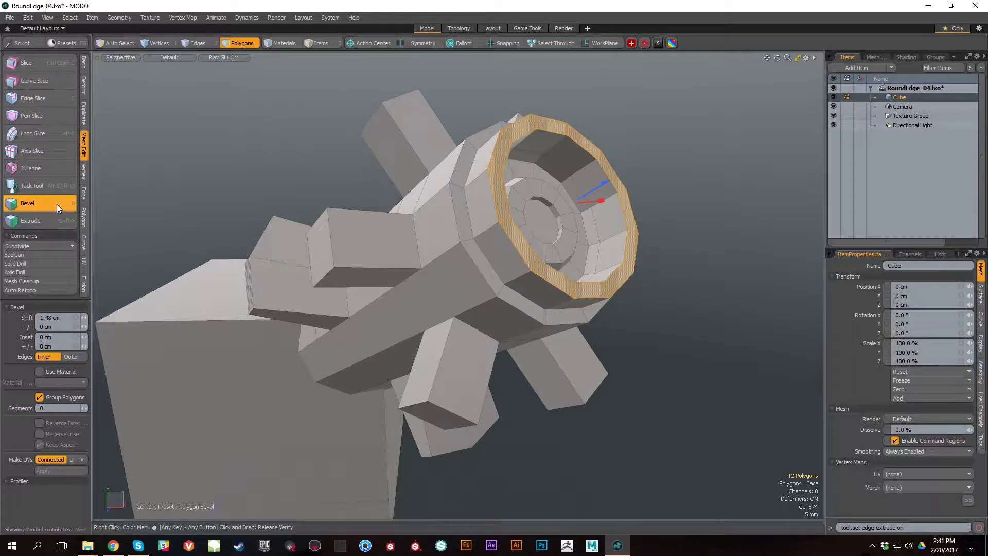
{"action": "left_click", "coordinate": [84, 219]}
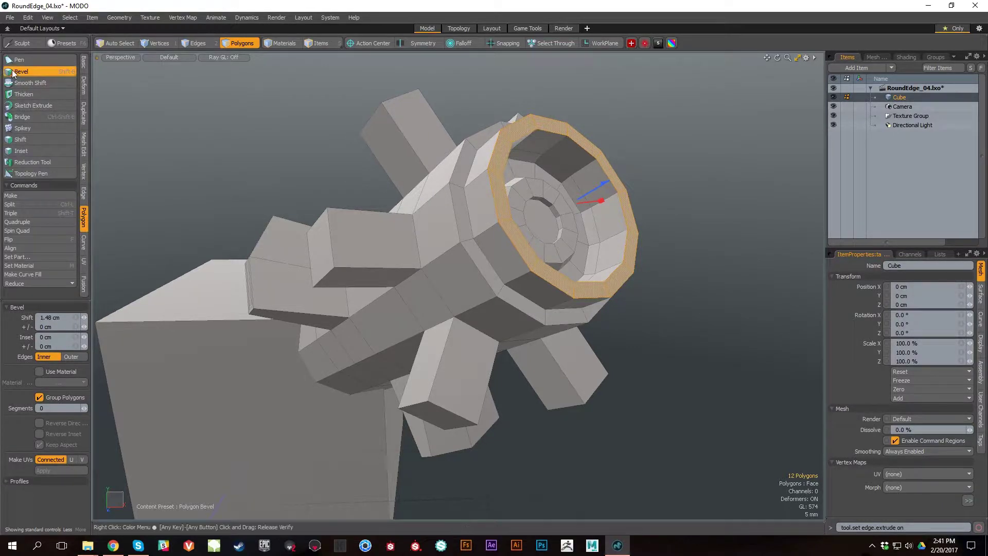
{"action": "left_click", "coordinate": [85, 196]}
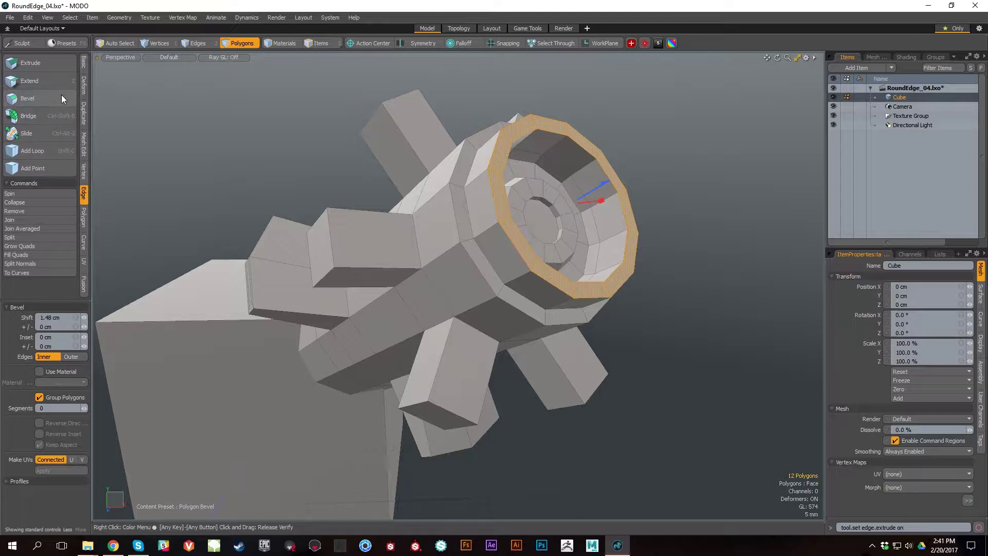
Select the outer edge loop of the raised rim and bevel it with an inset value of about 3.65 mm.
{"action": "left_click_drag", "start_coordinate": [455, 225], "coordinate": [445, 286], "text": "alt"}
{"action": "scroll", "coordinate": [444, 256], "scroll_direction": "up", "scroll_amount": 3}
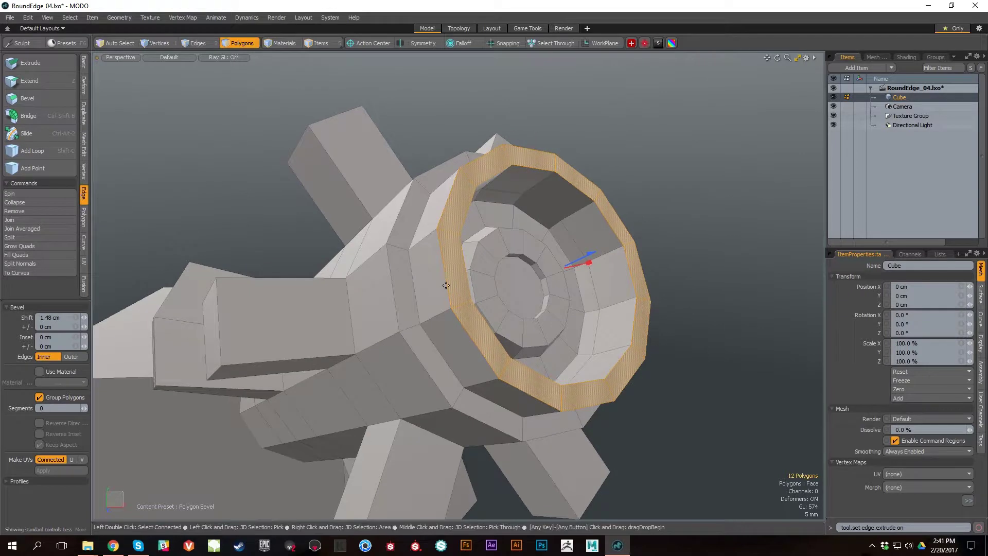
{"action": "key", "text": "2"}
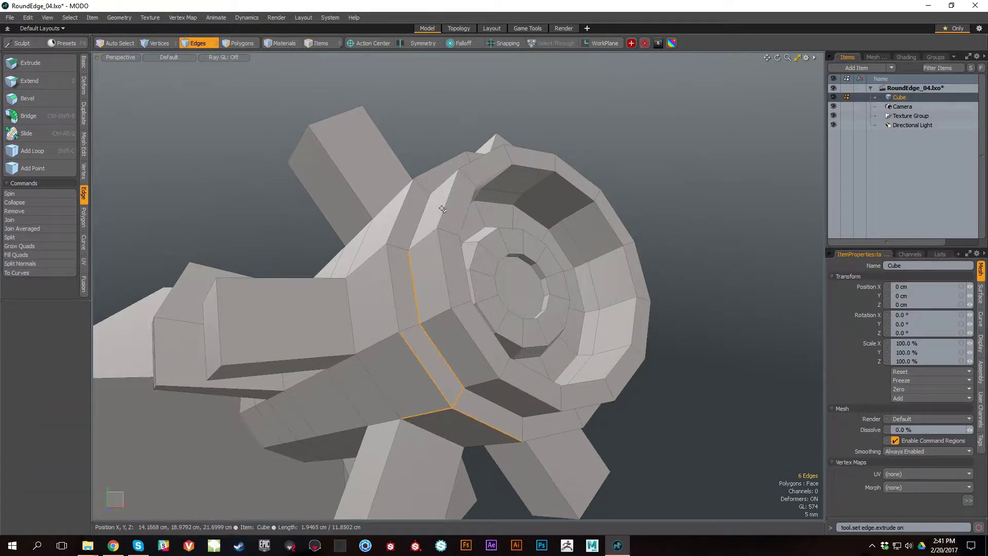
{"action": "double_click", "coordinate": [642, 272]}
{"action": "left_click_drag", "start_coordinate": [701, 264], "coordinate": [700, 262], "text": "alt"}
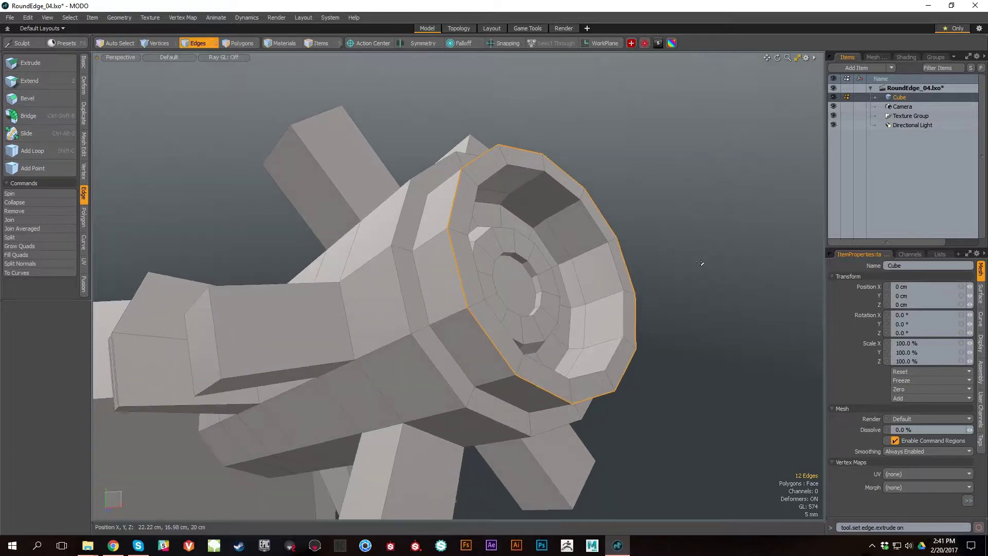
{"action": "key", "text": "b"}
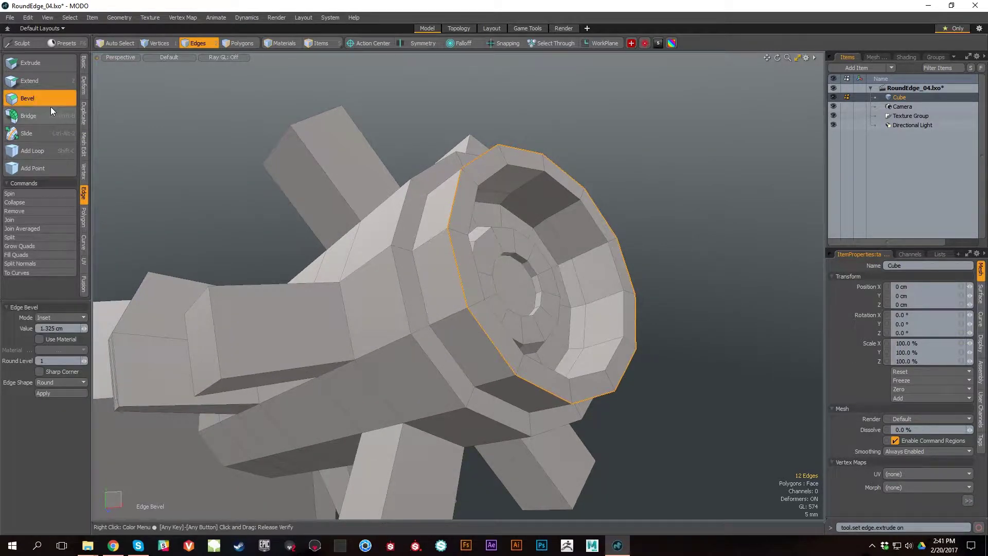
{"action": "left_click_drag", "start_coordinate": [700, 261], "coordinate": [670, 255]}
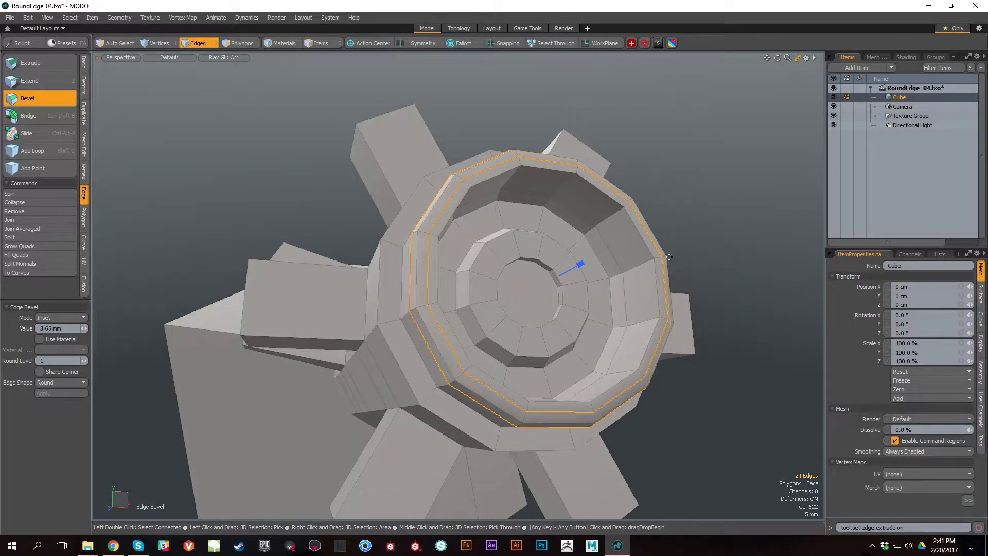
{"action": "key", "text": "q"}
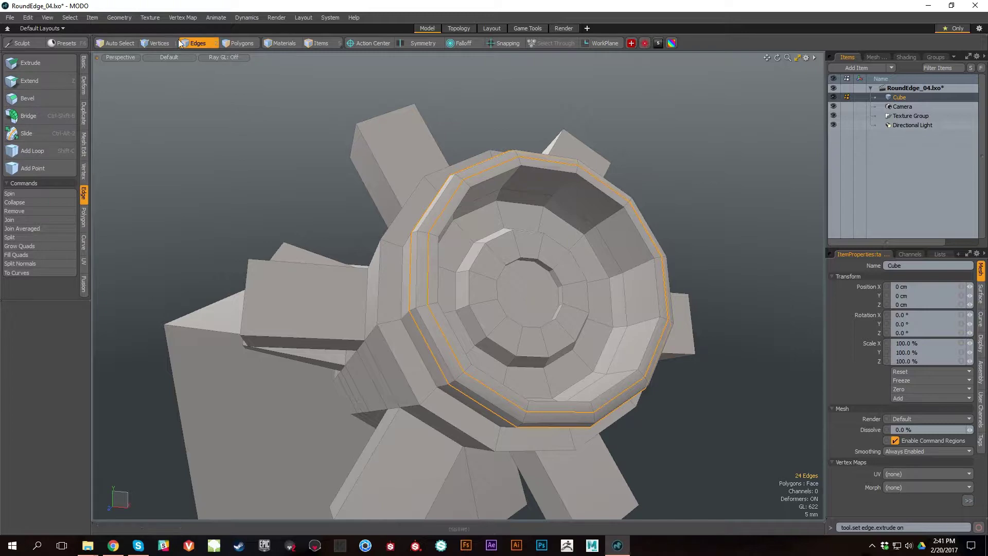
Select the inner edge loop of the raised rim and apply an Edge Bevel to it.
{"action": "left_click_drag", "start_coordinate": [556, 221], "coordinate": [514, 173], "text": "alt"}
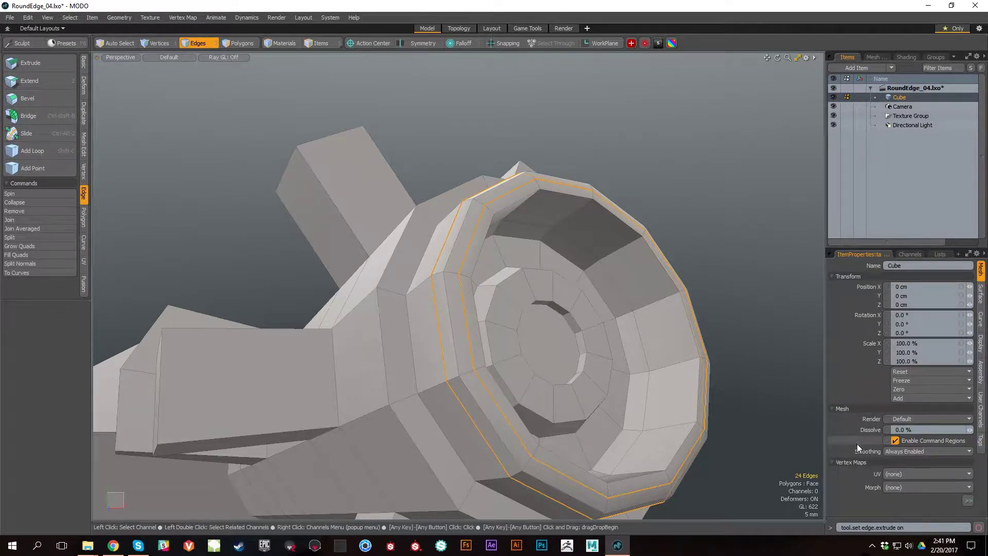
{"action": "left_click_drag", "start_coordinate": [576, 241], "coordinate": [624, 230], "text": "alt"}
{"action": "key", "text": "3"}
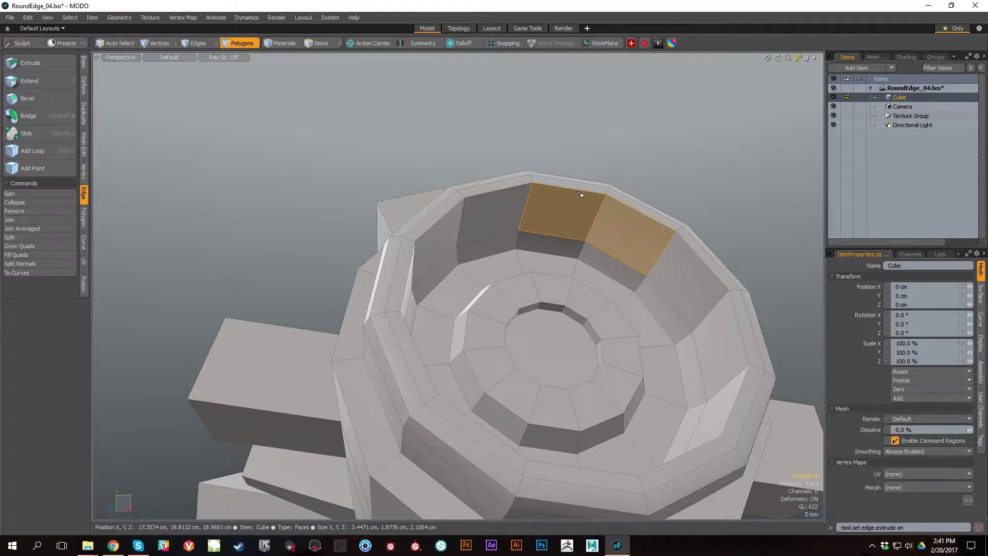
{"action": "key", "text": "2"}
{"action": "double_click", "coordinate": [508, 188]}
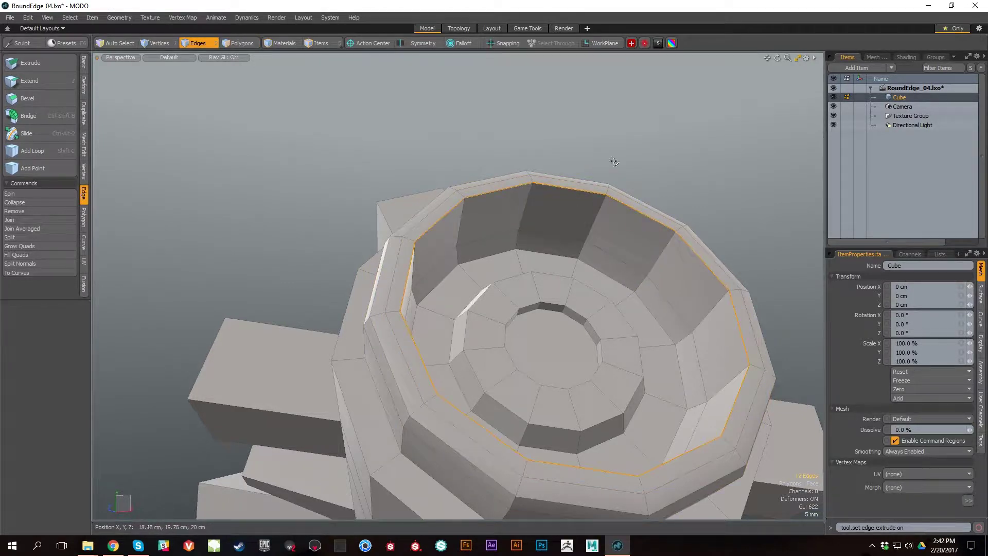
{"action": "left_click_drag", "start_coordinate": [652, 178], "coordinate": [691, 178], "text": "alt"}
{"action": "key", "text": "b"}
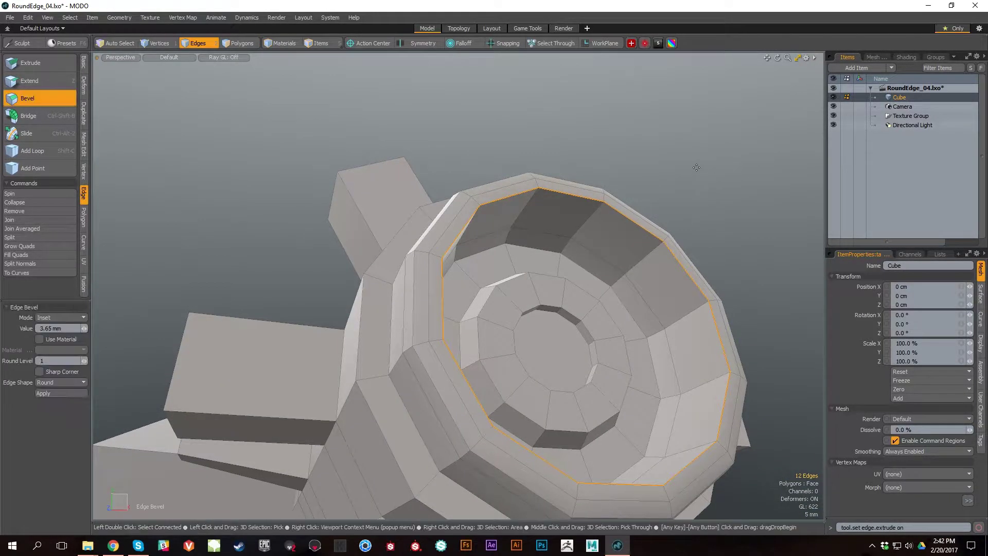
{"action": "left_click_drag", "start_coordinate": [600, 313], "coordinate": [625, 291]}
{"action": "left_click_drag", "start_coordinate": [673, 229], "coordinate": [706, 234], "text": "alt"}
Undo the edge bevels and the polygon bevel on the cylinder's rim.
{"action": "key", "text": "ctrl+z"}
{"action": "key", "text": "ctrl+z"}
{"action": "key", "text": "ctrl+z"}
{"action": "key", "text": "ctrl+z"}
{"action": "key", "text": "ctrl+z"}
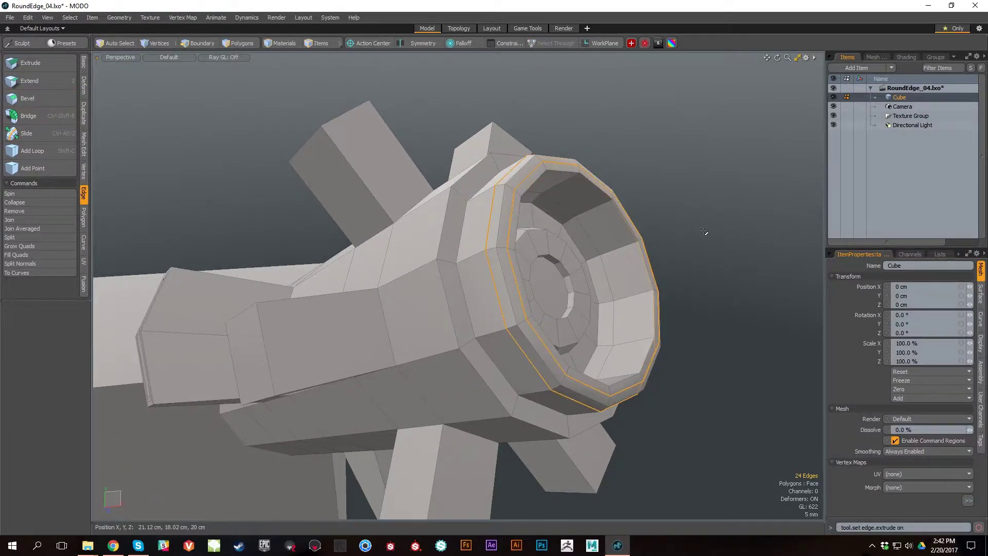
{"action": "key", "text": "ctrl+z"}
{"action": "key", "text": "ctrl+z"}
{"action": "key", "text": "ctrl+z"}
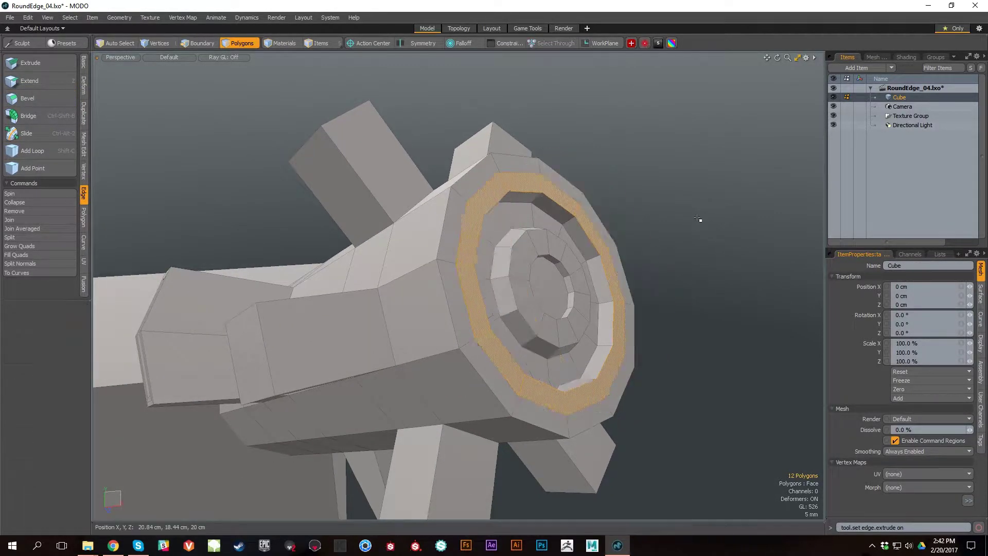
Select the front face's polygon ring by loop and bevel it with about 7 mm shift and 2.24 mm inset.
{"action": "left_click_drag", "start_coordinate": [684, 254], "coordinate": [660, 272], "text": "alt"}
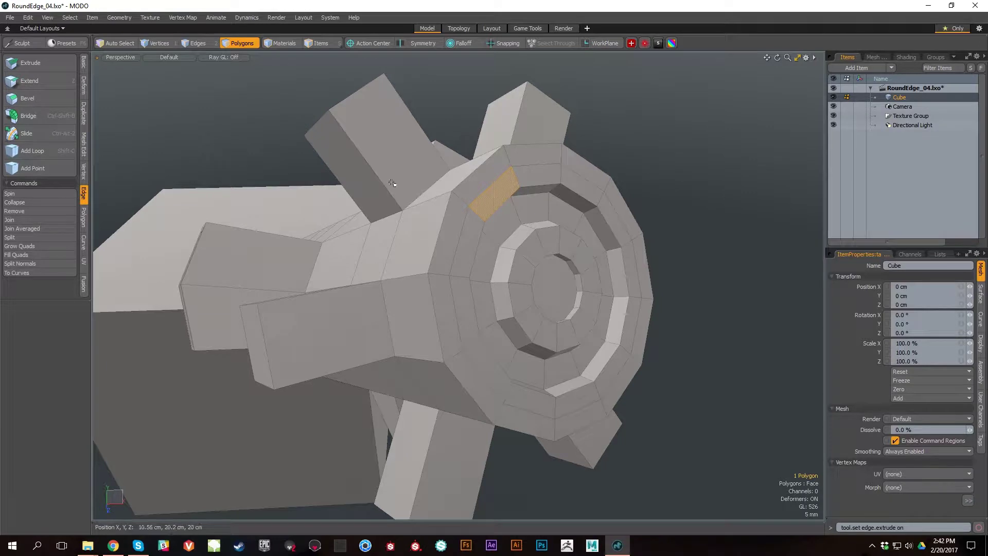
{"action": "left_click_drag", "start_coordinate": [574, 199], "coordinate": [528, 207], "text": "alt"}
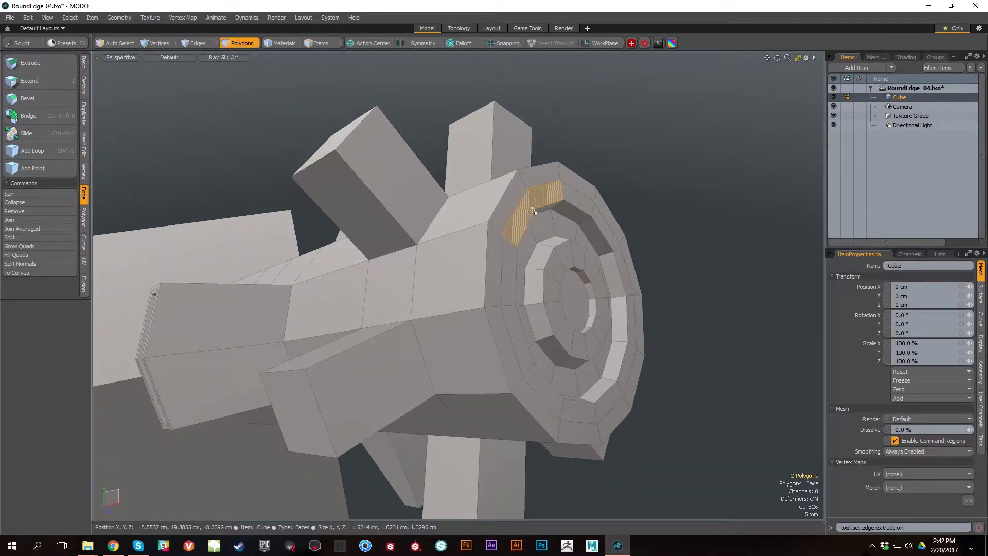
{"action": "key", "text": "l"}
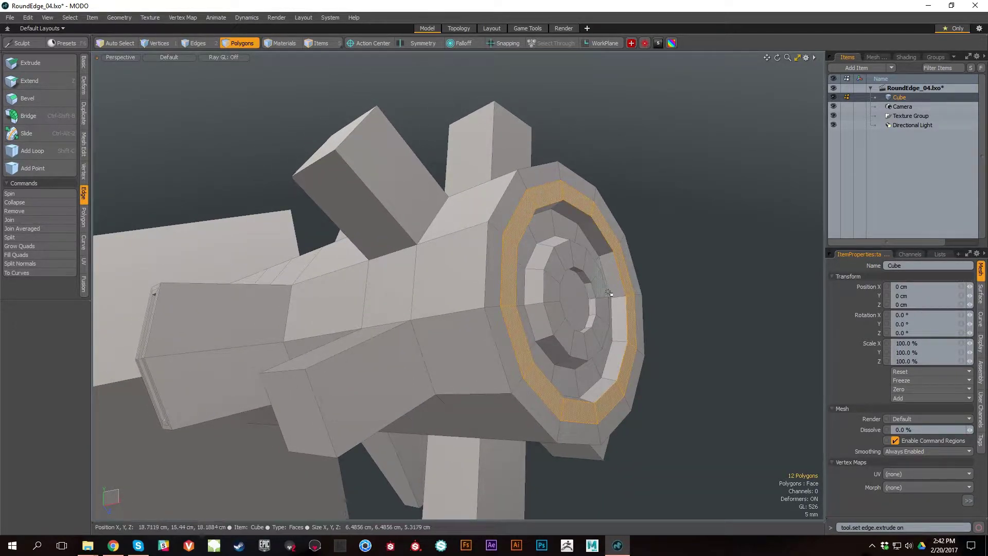
{"action": "key", "text": "b"}
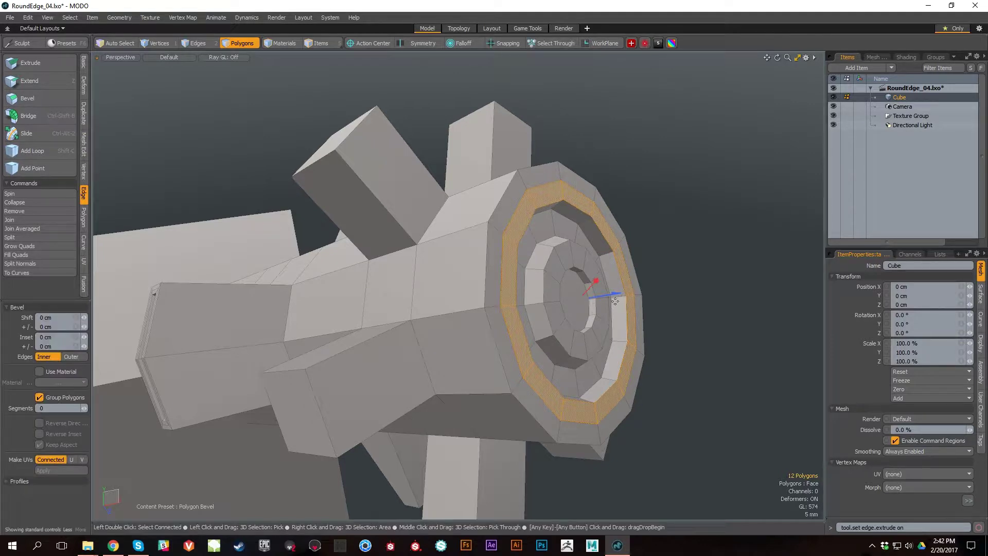
{"action": "left_click_drag", "start_coordinate": [614, 297], "coordinate": [624, 269]}
Enlarge the tool properties area, turn Group Polygons off and back on for the bevel, and drop the tool.
{"action": "left_click_drag", "start_coordinate": [55, 300], "coordinate": [70, 248]}
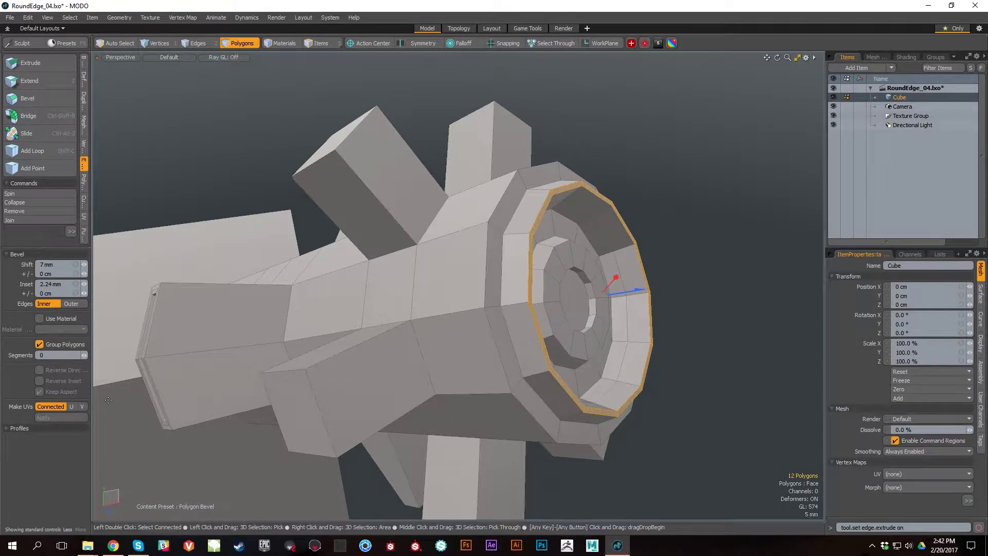
{"action": "left_click", "coordinate": [39, 344]}
{"action": "mouse_move", "coordinate": [319, 329]}
{"action": "left_mouse_down", "text": "alt"}
{"action": "mouse_move", "coordinate": [360, 309]}
{"action": "mouse_move", "coordinate": [329, 340]}
{"action": "mouse_move", "coordinate": [344, 333]}
{"action": "mouse_move", "coordinate": [324, 336]}
{"action": "left_mouse_up", "text": "alt"}
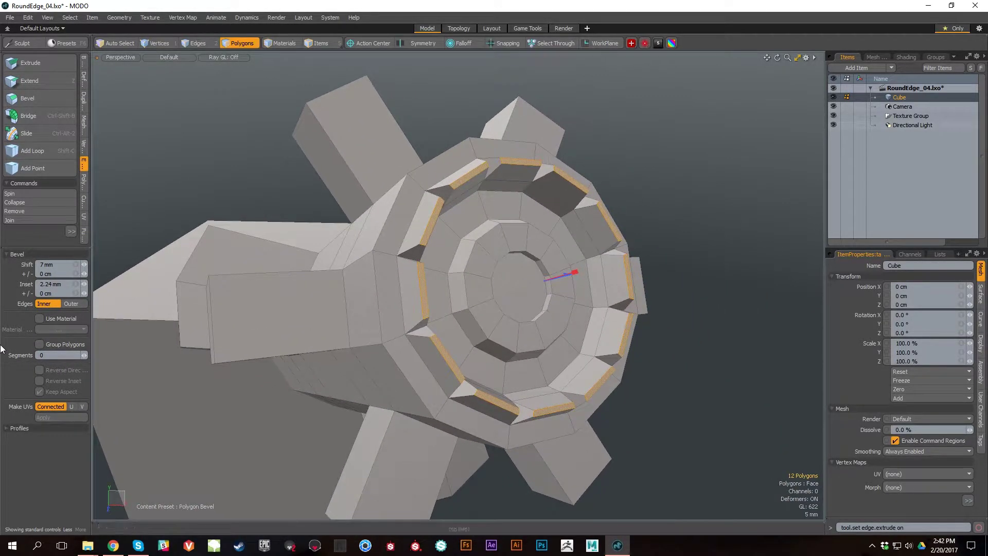
{"action": "left_click", "coordinate": [42, 346]}
{"action": "left_click_drag", "start_coordinate": [576, 304], "coordinate": [561, 276], "text": "alt"}
{"action": "left_click_drag", "start_coordinate": [668, 304], "coordinate": [642, 286], "text": "alt"}
{"action": "key", "text": "space"}
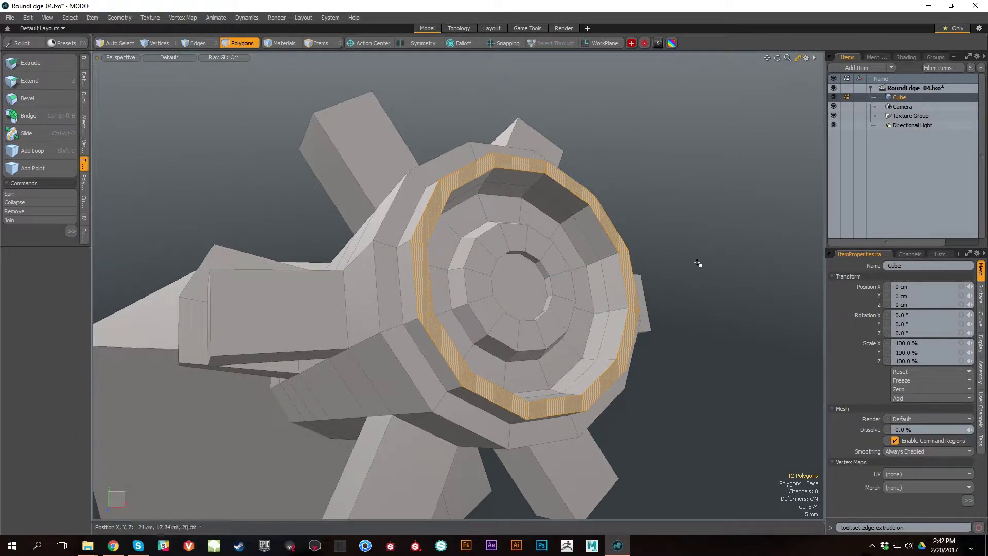
Bevel the rim ring outward in repeated segments, starting with a shift of about 8.8 mm and ending with about 2.06 cm.
{"action": "key", "text": "b"}
{"action": "left_click_drag", "start_coordinate": [568, 266], "coordinate": [589, 258]}
{"action": "left_click_drag", "start_coordinate": [692, 257], "coordinate": [763, 242], "text": "alt"}
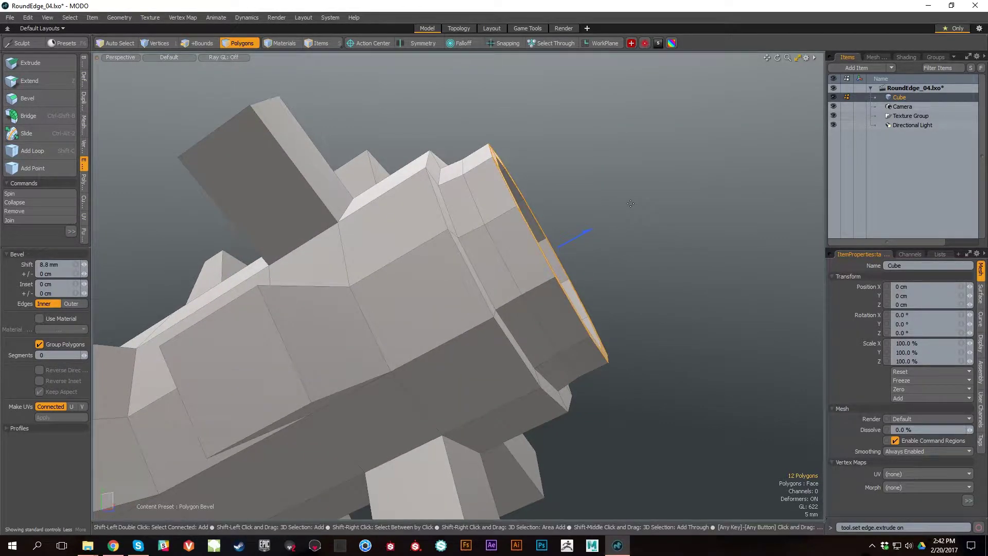
{"action": "left_click_drag", "start_coordinate": [588, 231], "coordinate": [612, 246]}
{"action": "left_click_drag", "start_coordinate": [634, 289], "coordinate": [649, 306], "text": "alt"}
{"action": "left_click", "coordinate": [646, 278], "text": "shift"}
{"action": "left_click_drag", "start_coordinate": [633, 211], "coordinate": [706, 169]}
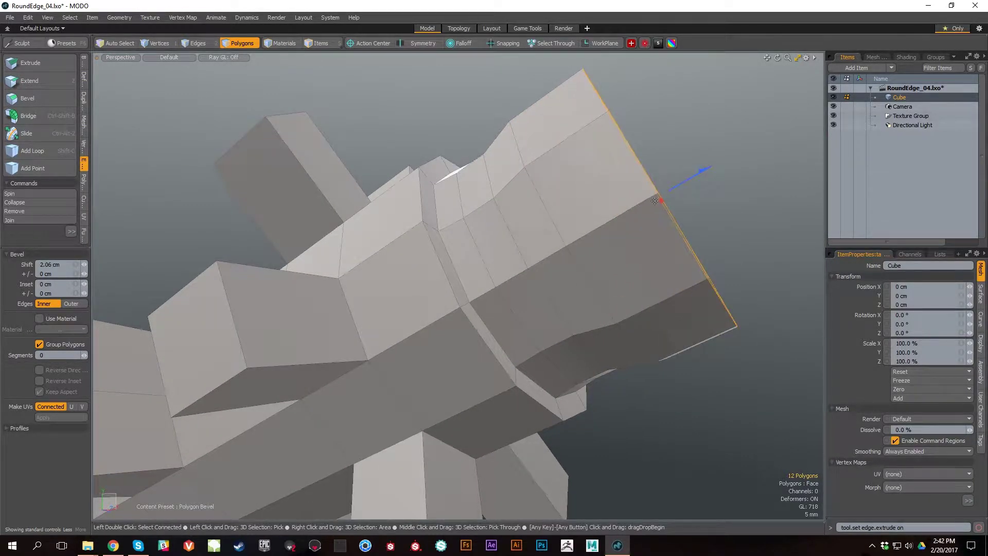
Undo the last bevel adjustment and flare the tube's end with a bevel segment of about 1.56 cm shift and -5.44 mm inset.
{"action": "left_click_drag", "start_coordinate": [660, 202], "coordinate": [688, 200]}
{"action": "left_click_drag", "start_coordinate": [689, 206], "coordinate": [669, 325], "text": "alt"}
{"action": "key", "text": "ctrl+z"}
{"action": "left_click_drag", "start_coordinate": [691, 280], "coordinate": [679, 229]}
{"action": "left_click", "coordinate": [698, 243], "text": "shift"}
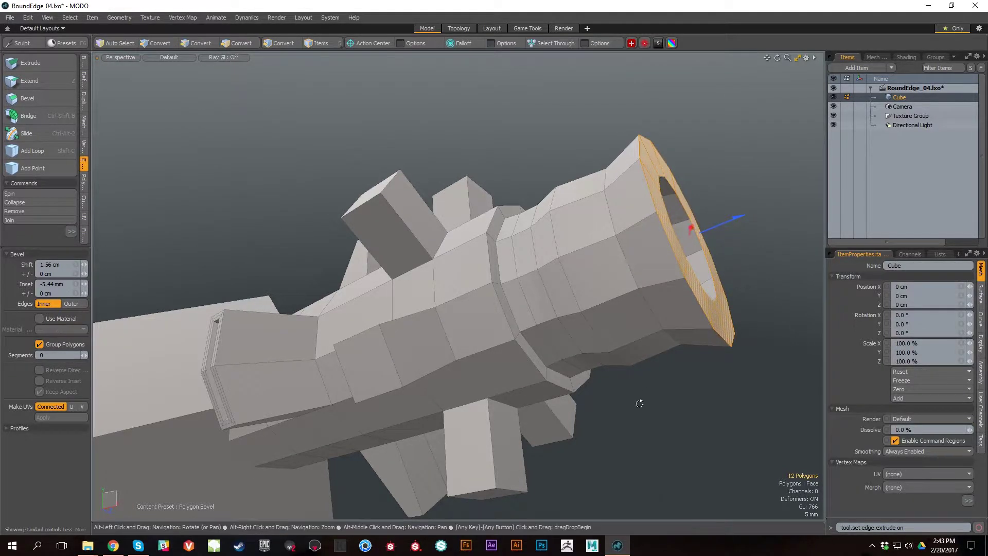
Try one more bevel segment on the flared rim at the tube's end.
{"action": "left_click_drag", "start_coordinate": [640, 403], "coordinate": [622, 386], "text": "alt"}
{"action": "left_click", "coordinate": [699, 301], "text": "shift"}
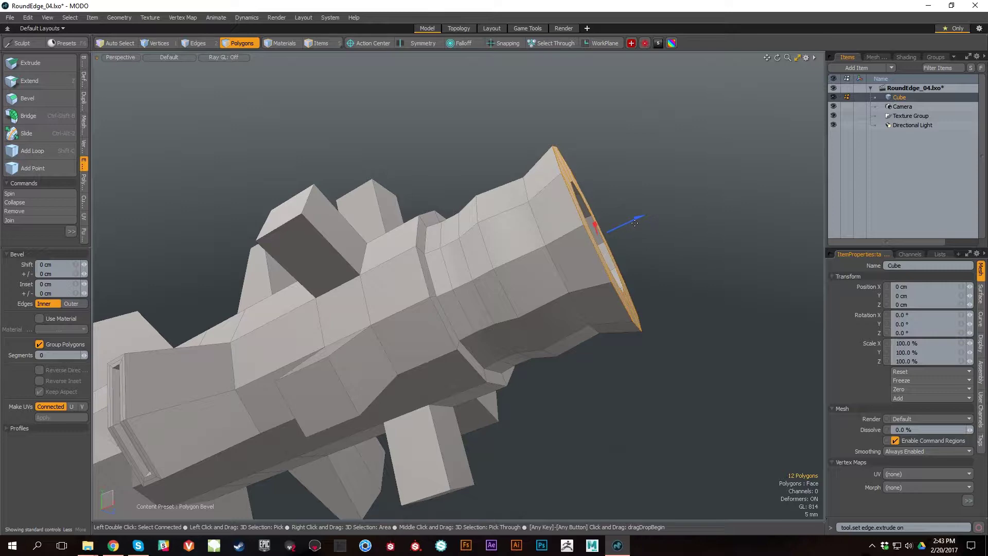
{"action": "left_click_drag", "start_coordinate": [635, 225], "coordinate": [653, 364]}
Undo all the bevel segments added to the tube's end, back to the original mesh.
{"action": "key", "text": "ctrl+z"}
{"action": "key", "text": "ctrl+z"}
{"action": "key", "text": "ctrl+z"}
{"action": "key", "text": "ctrl+z"}
{"action": "key", "text": "ctrl+z"}
{"action": "key", "text": "ctrl+z"}
{"action": "key", "text": "ctrl+z"}
{"action": "key", "text": "ctrl+z"}
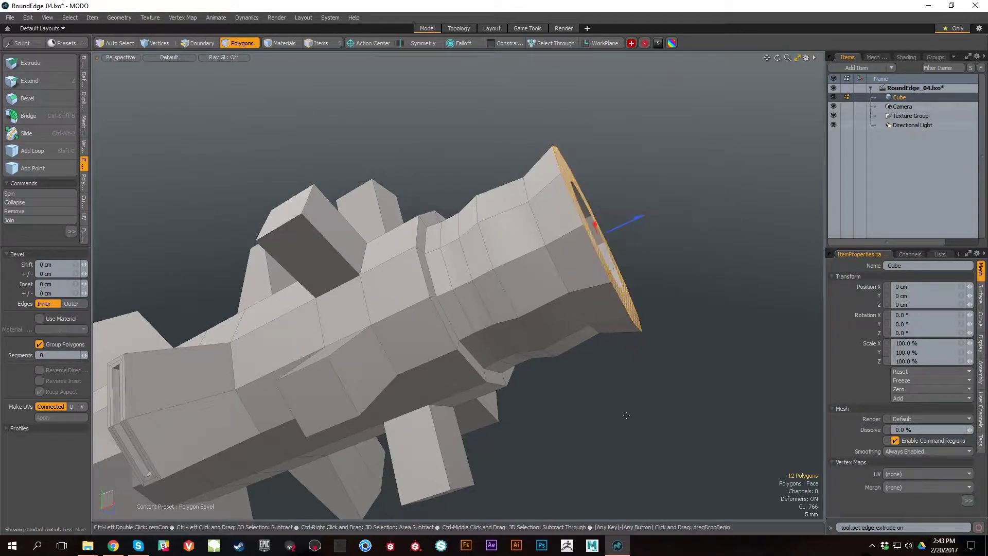
{"action": "left_click_drag", "start_coordinate": [642, 418], "coordinate": [684, 319], "text": "alt"}
{"action": "left_click_drag", "start_coordinate": [601, 350], "coordinate": [596, 305], "text": "alt"}
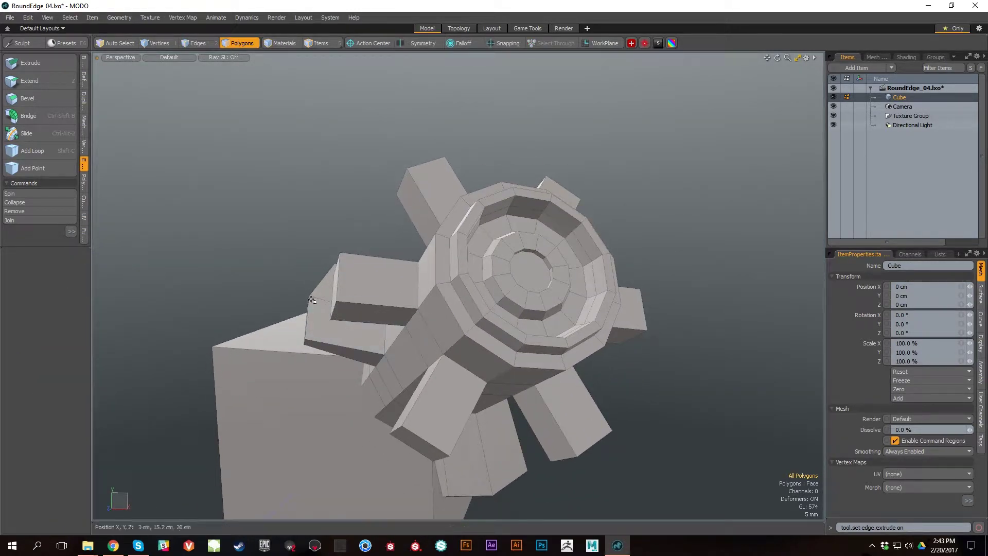
Enlarge the modeling tool palette and show its basic tools.
{"action": "left_click_drag", "start_coordinate": [530, 376], "coordinate": [552, 317], "text": "alt"}
{"action": "scroll", "coordinate": [435, 331], "scroll_direction": "up", "scroll_amount": 4}
{"action": "scroll", "coordinate": [530, 295], "scroll_direction": "down", "scroll_amount": 4}
{"action": "left_click_drag", "start_coordinate": [508, 273], "coordinate": [206, 286], "text": "alt"}
{"action": "middle_click_drag", "start_coordinate": [206, 285], "coordinate": [265, 300], "text": "alt"}
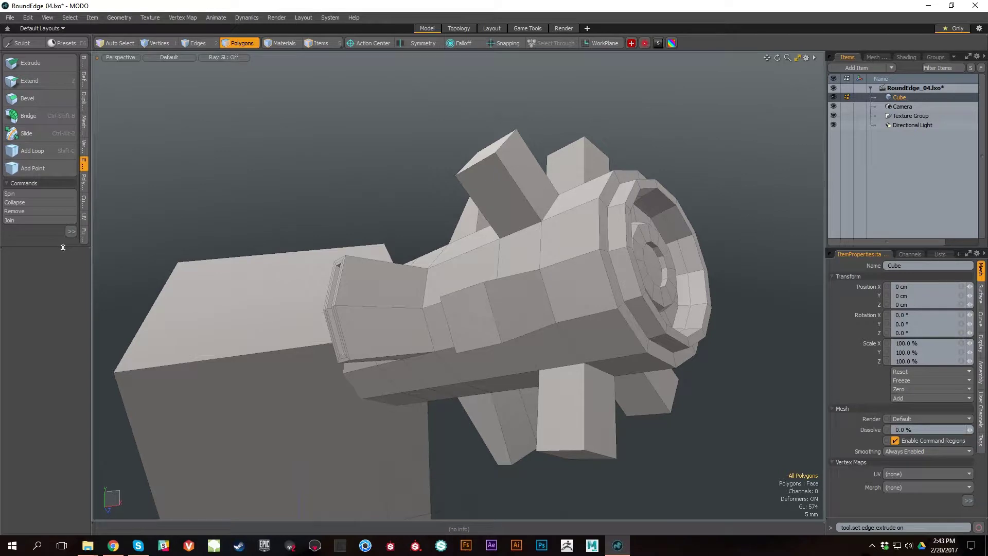
{"action": "left_click_drag", "start_coordinate": [62, 256], "coordinate": [61, 278]}
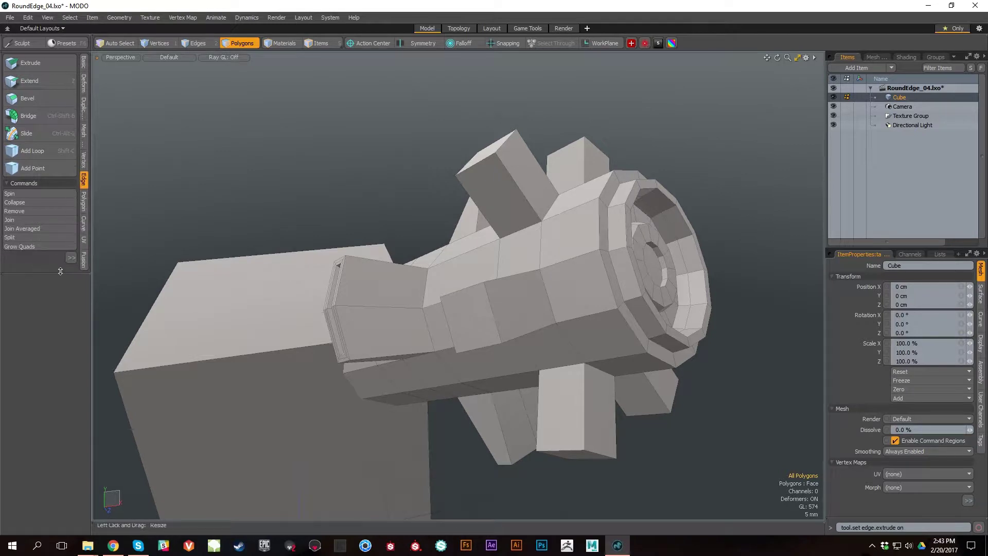
{"action": "left_click", "coordinate": [85, 63]}
{"action": "key", "text": "shift"}
{"action": "key", "text": "ctrl"}
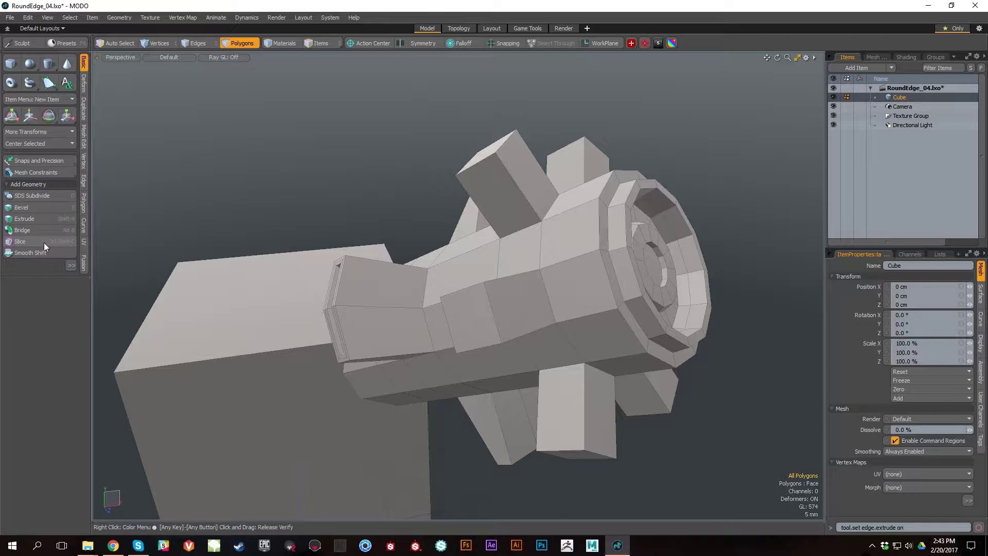
{"action": "left_click_drag", "start_coordinate": [50, 279], "coordinate": [49, 301]}
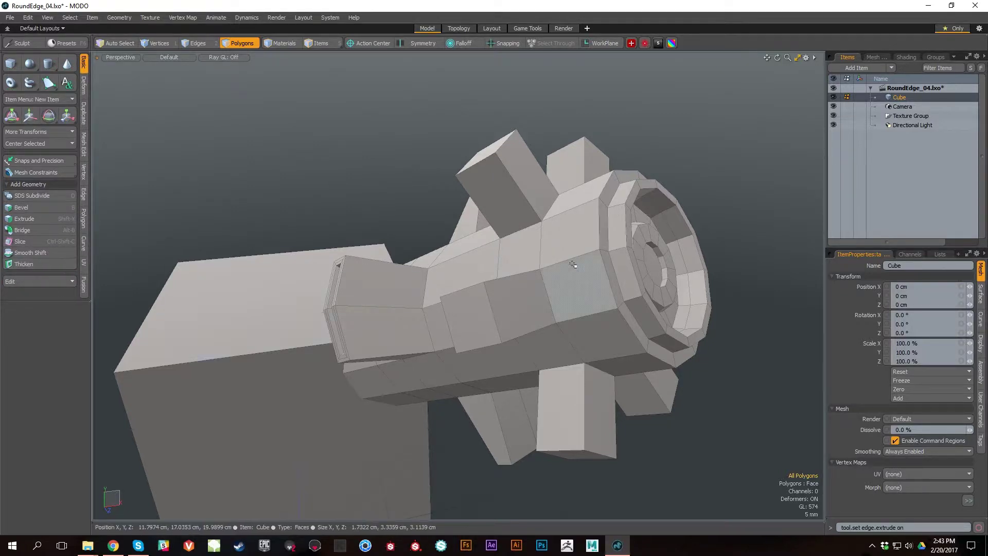
Select three adjacent polygons around the tube behind the front rim and show the polygon tools.
{"action": "left_click_drag", "start_coordinate": [578, 239], "coordinate": [579, 288]}
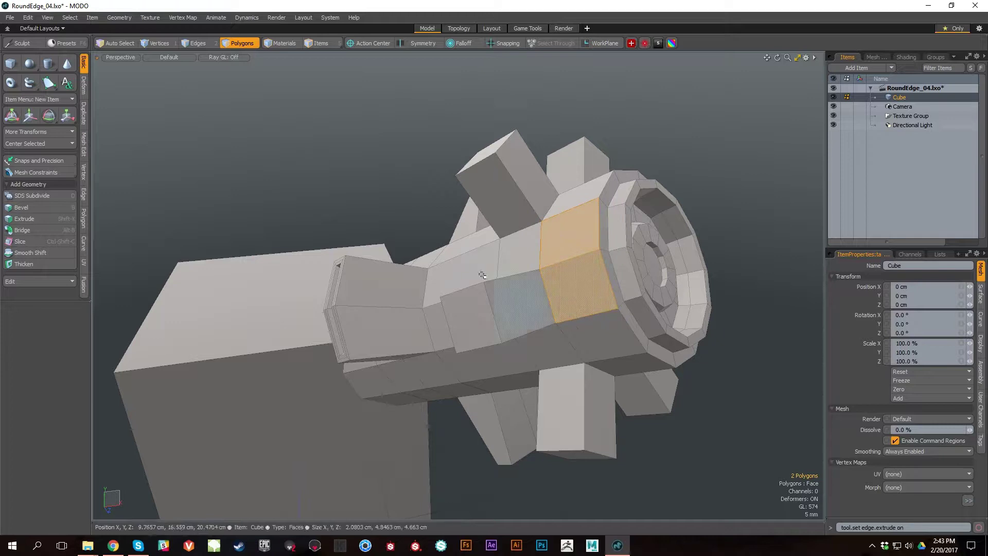
{"action": "left_click", "coordinate": [84, 144]}
{"action": "left_click", "coordinate": [83, 221]}
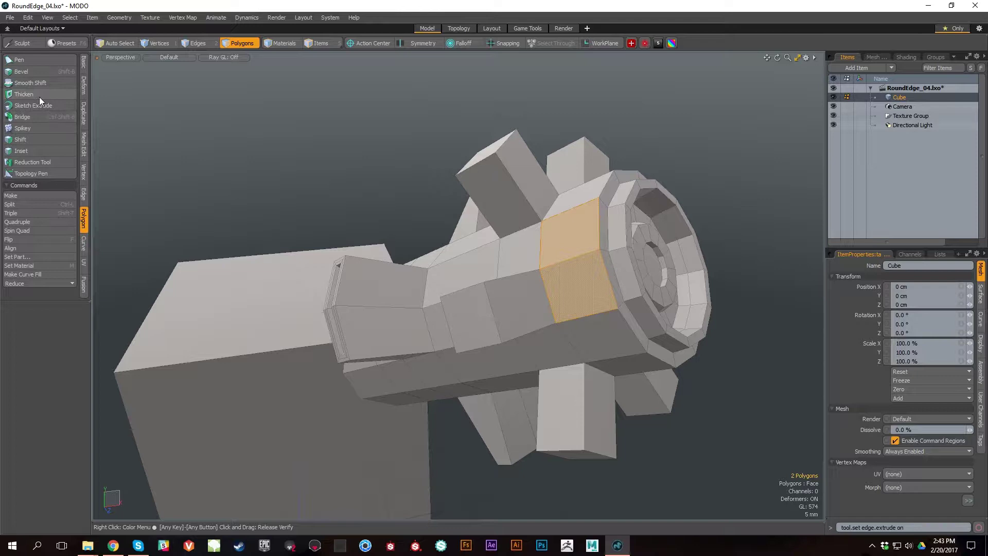
{"action": "left_click_drag", "start_coordinate": [591, 350], "coordinate": [540, 355], "text": "alt"}
{"action": "key", "text": "Up"}
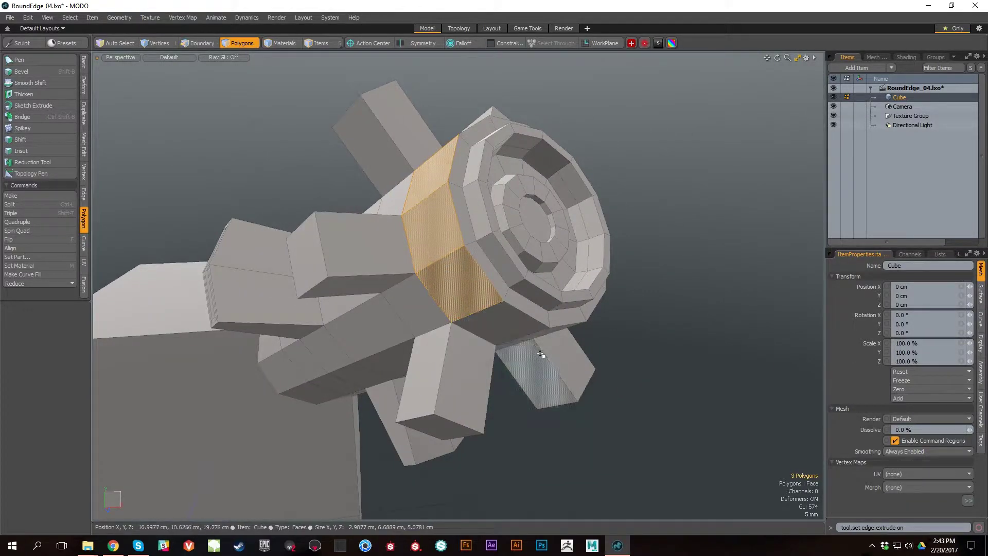
{"action": "left_click_drag", "start_coordinate": [554, 361], "coordinate": [504, 391], "text": "alt"}
{"action": "scroll", "coordinate": [504, 391], "scroll_direction": "down", "scroll_amount": 4}
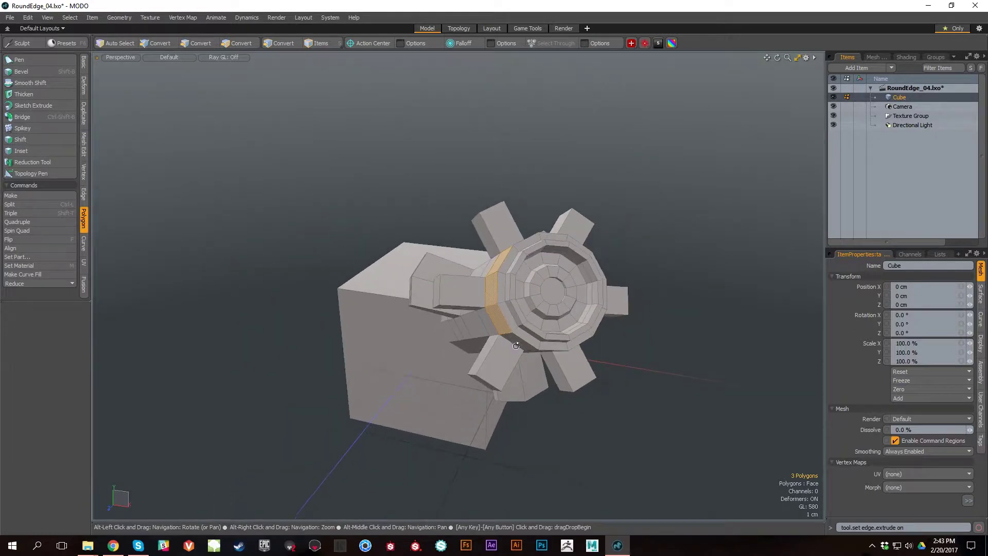
Move a pasted copy of the three polygons about -10.55 cm in X, away from the tube.
{"action": "key", "text": "w"}
{"action": "left_click_drag", "start_coordinate": [402, 276], "coordinate": [405, 277]}
{"action": "left_click_drag", "start_coordinate": [404, 277], "coordinate": [501, 283], "text": "alt"}
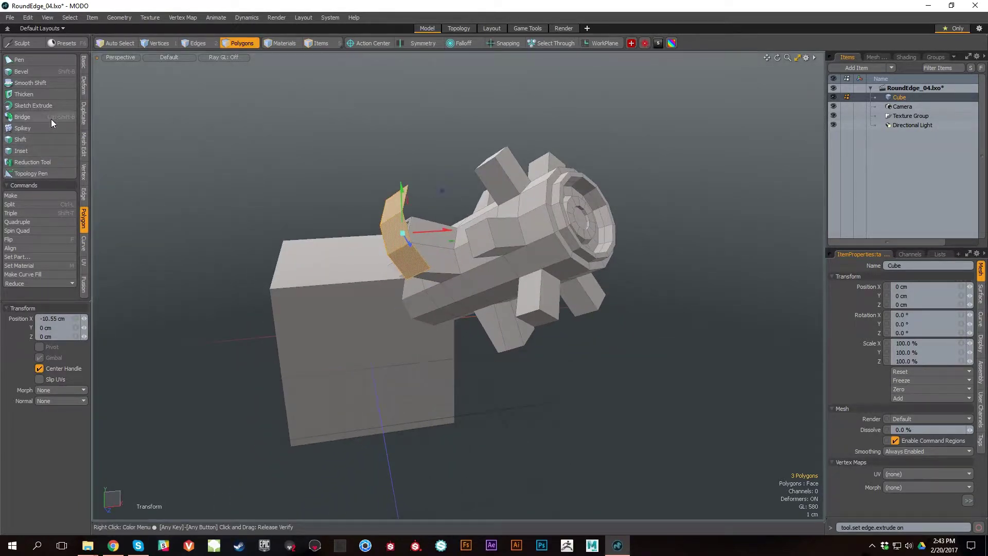
Thicken the detached polygon strip with the Thicken tool and delete the whole thickened piece.
{"action": "left_click", "coordinate": [51, 96]}
{"action": "left_click_drag", "start_coordinate": [367, 241], "coordinate": [354, 245]}
{"action": "mouse_move", "coordinate": [494, 329]}
{"action": "left_mouse_down", "text": "alt"}
{"action": "mouse_move", "coordinate": [465, 342]}
{"action": "mouse_move", "coordinate": [530, 342]}
{"action": "mouse_move", "coordinate": [479, 339]}
{"action": "left_mouse_up", "text": "alt"}
{"action": "key", "text": "space"}
{"action": "double_click", "coordinate": [380, 202]}
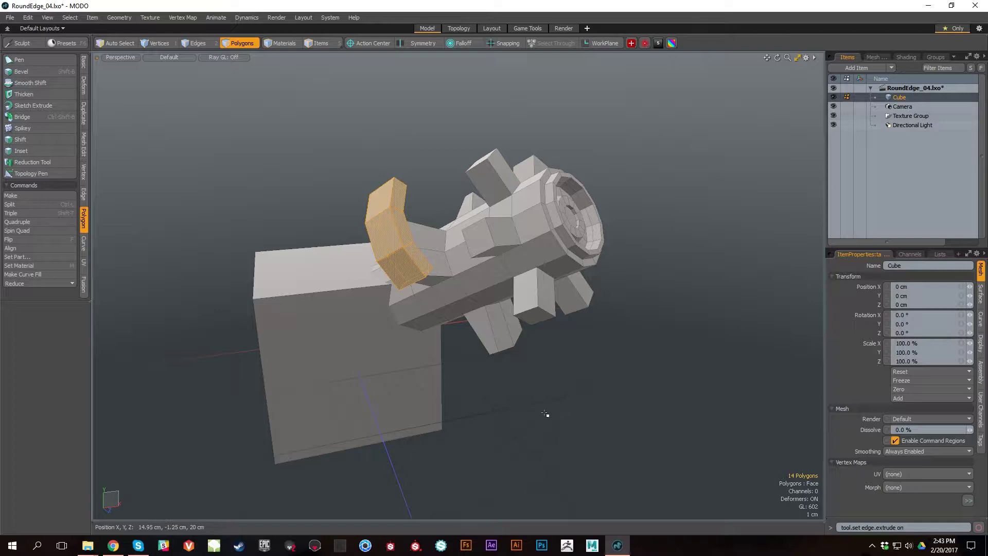
{"action": "key", "text": "Delete"}
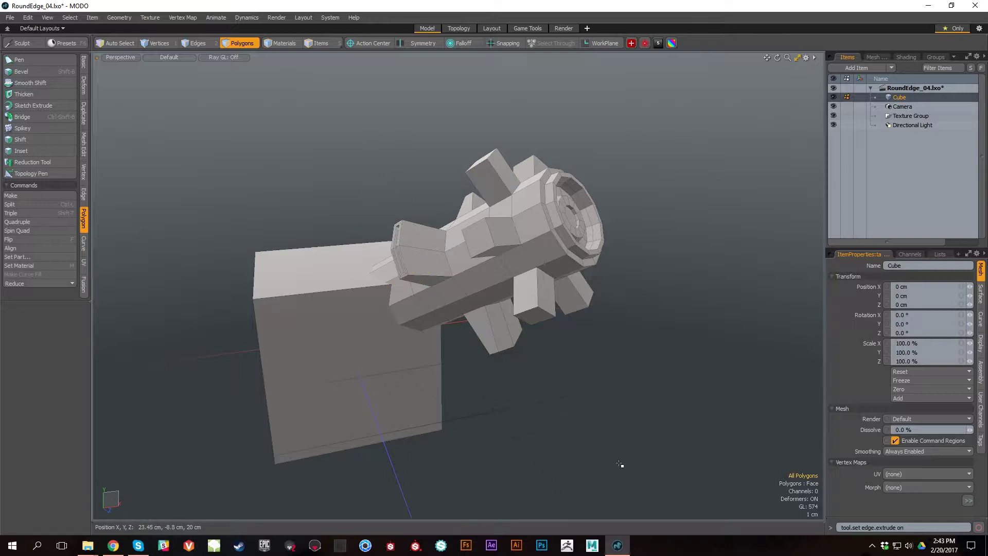
Select four adjacent polygons around the tube behind the front rim and try a Polygon Bevel on them.
{"action": "left_click_drag", "start_coordinate": [608, 441], "coordinate": [581, 291], "text": "alt"}
{"action": "left_click_drag", "start_coordinate": [475, 180], "coordinate": [542, 280]}
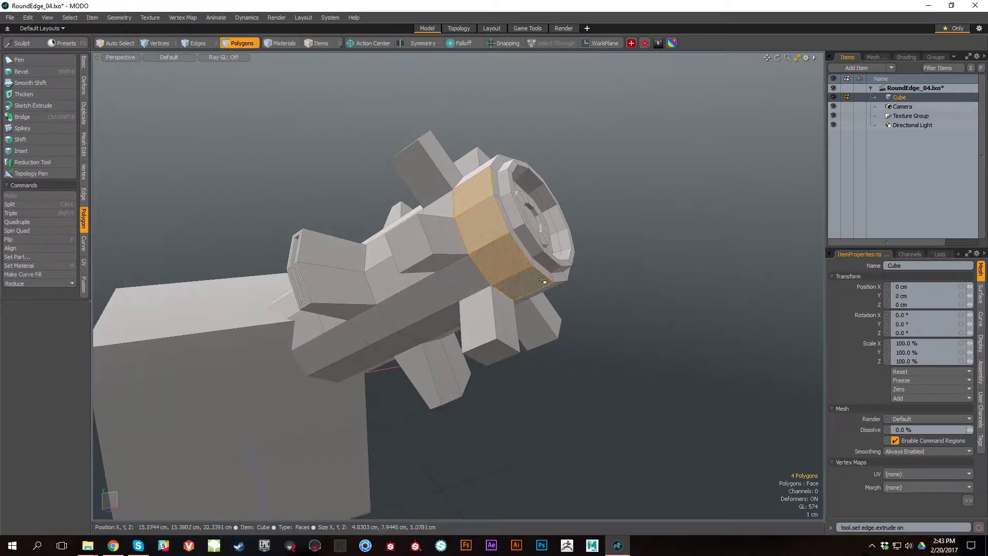
{"action": "key", "text": "shift+b"}
{"action": "left_click_drag", "start_coordinate": [657, 355], "coordinate": [570, 363], "text": "alt"}
{"action": "key", "text": "ctrl+z"}
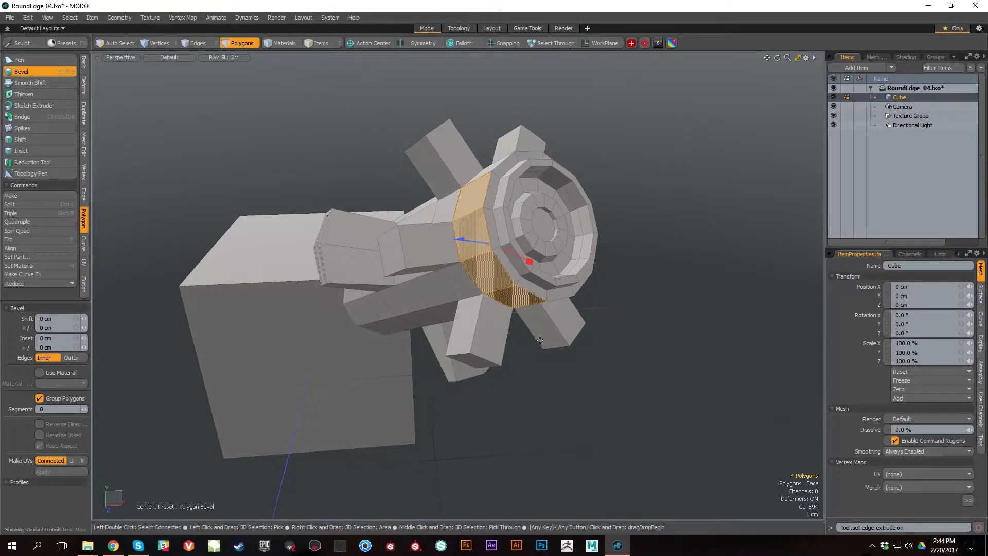
Drop the bevel, paste a copy of the four polygons and move it about -8.7 cm in X.
{"action": "key", "text": "space"}
{"action": "key", "text": "y"}
{"action": "left_click_drag", "start_coordinate": [540, 341], "coordinate": [315, 361], "text": "alt"}
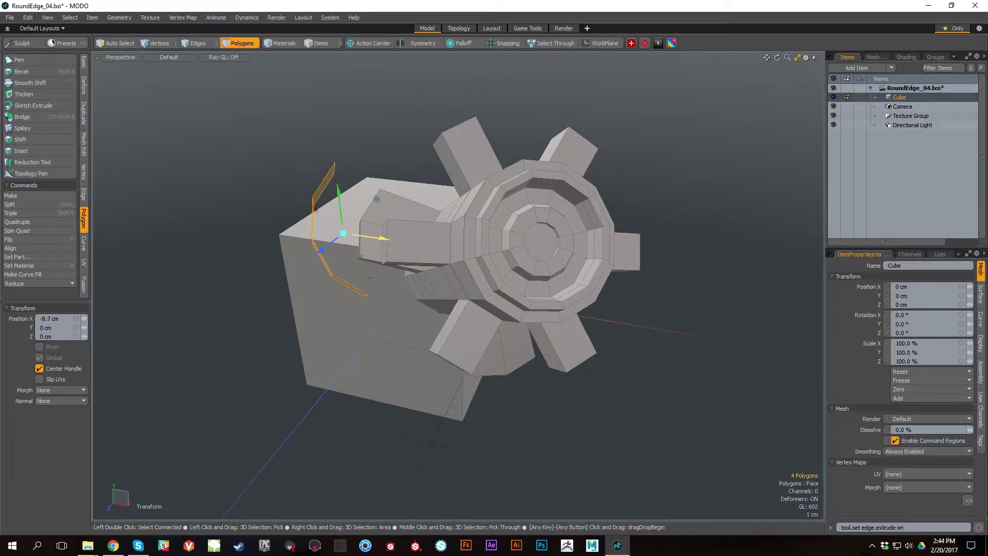
Try bevelling the pasted strip with a shift of about 2.15 cm and undo it.
{"action": "key", "text": "shift+b"}
{"action": "left_click_drag", "start_coordinate": [296, 230], "coordinate": [254, 228]}
{"action": "left_click_drag", "start_coordinate": [357, 311], "coordinate": [287, 282], "text": "alt"}
{"action": "right_click_drag", "start_coordinate": [286, 283], "coordinate": [380, 307], "text": "alt"}
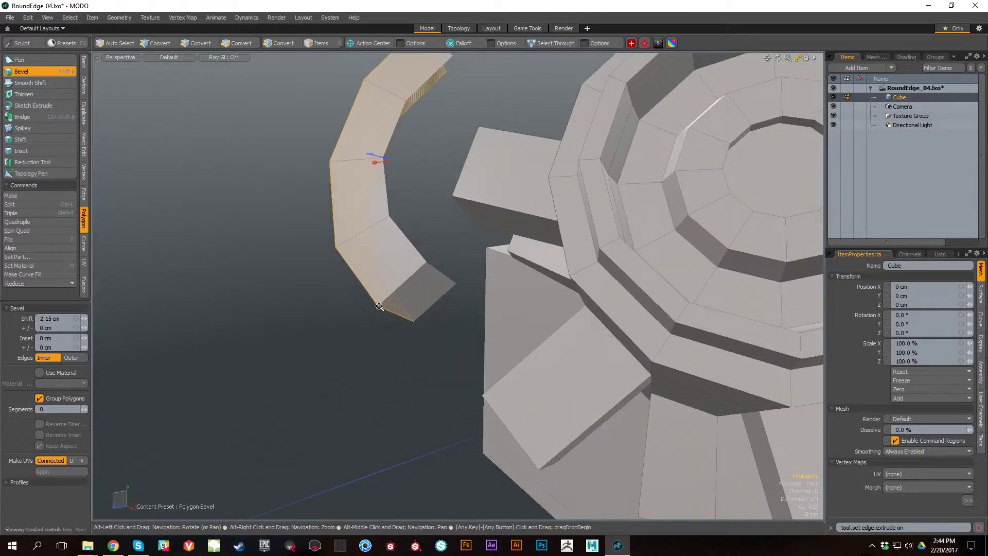
{"action": "middle_click_drag", "start_coordinate": [379, 307], "coordinate": [337, 391], "text": "alt"}
{"action": "left_click_drag", "start_coordinate": [337, 391], "coordinate": [379, 389], "text": "alt"}
{"action": "key", "text": "ctrl+z"}
Try extruding the detached strip with the polygon Extrude tool.
{"action": "key", "text": "w"}
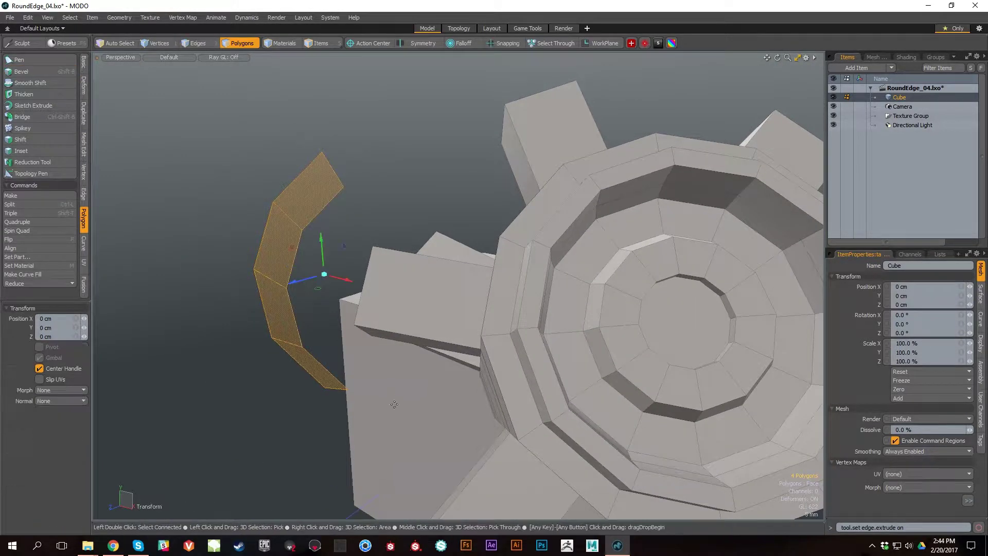
{"action": "right_click_drag", "start_coordinate": [392, 393], "coordinate": [314, 396], "text": "alt"}
{"action": "left_click_drag", "start_coordinate": [314, 396], "coordinate": [284, 415], "text": "alt"}
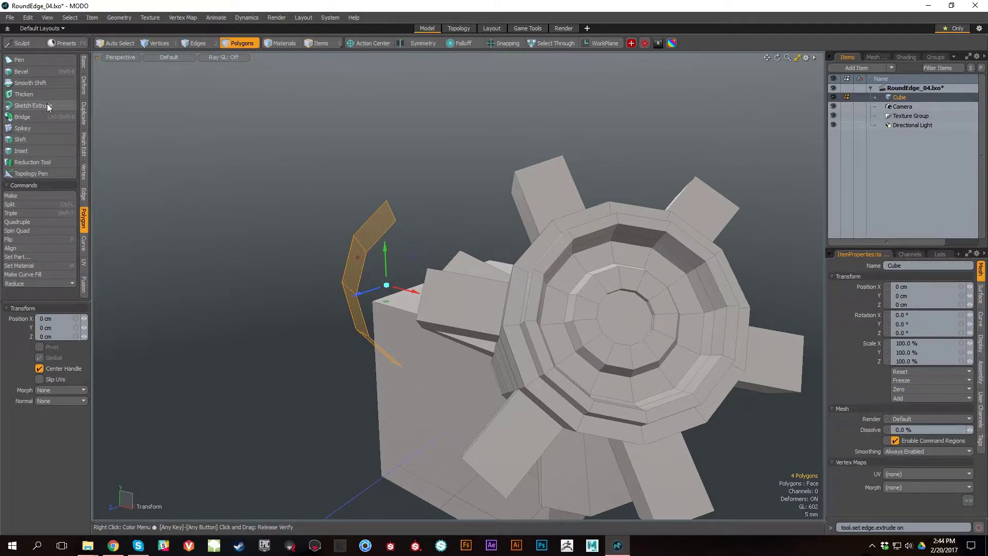
{"action": "left_click", "coordinate": [83, 144]}
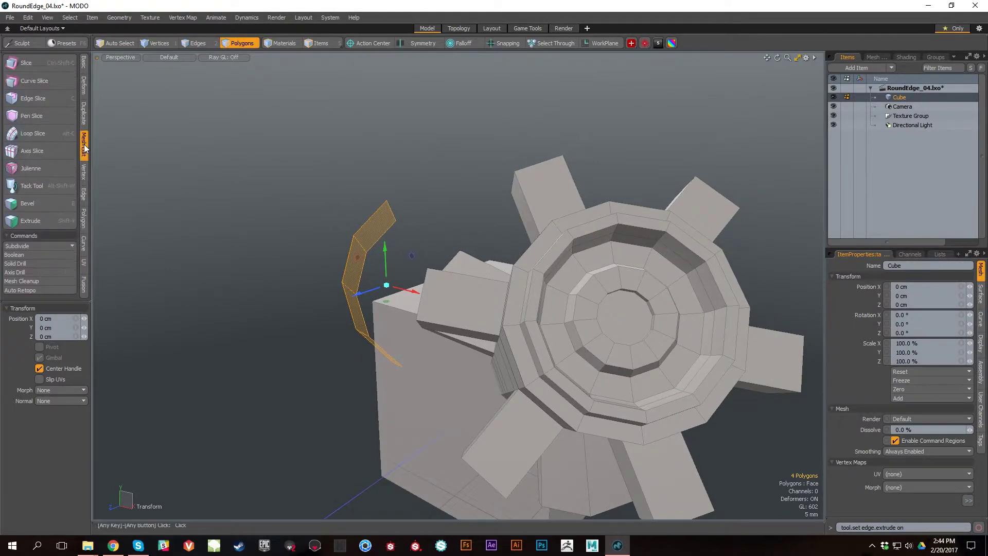
{"action": "left_click", "coordinate": [45, 220]}
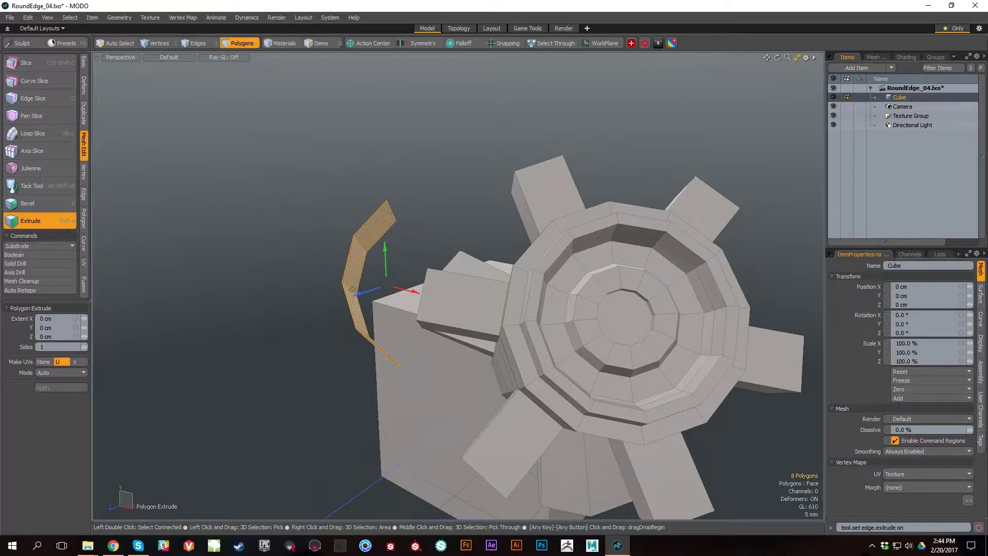
{"action": "mouse_move", "coordinate": [391, 308]}
{"action": "left_mouse_down", "text": "alt"}
{"action": "mouse_move", "coordinate": [435, 326]}
{"action": "mouse_move", "coordinate": [360, 295]}
{"action": "mouse_move", "coordinate": [323, 336]}
{"action": "mouse_move", "coordinate": [349, 359]}
{"action": "mouse_move", "coordinate": [370, 355]}
{"action": "mouse_move", "coordinate": [323, 363]}
{"action": "mouse_move", "coordinate": [360, 350]}
{"action": "mouse_move", "coordinate": [499, 337]}
{"action": "mouse_move", "coordinate": [476, 220]}
{"action": "mouse_move", "coordinate": [475, 231]}
{"action": "left_mouse_up", "text": "alt"}
{"action": "key", "text": "space"}
{"action": "left_click", "coordinate": [489, 275]}
{"action": "left_click_drag", "start_coordinate": [450, 271], "coordinate": [418, 330]}
{"action": "mouse_move", "coordinate": [466, 425]}
{"action": "left_mouse_down", "text": "alt"}
{"action": "mouse_move", "coordinate": [432, 463]}
{"action": "mouse_move", "coordinate": [463, 406]}
{"action": "left_mouse_up", "text": "alt"}
Undo the extrusion, keeping the moved four-polygon strip selected.
{"action": "key", "text": "ctrl+z"}
{"action": "key", "text": "ctrl+z"}
{"action": "key", "text": "ctrl+z"}
{"action": "key", "text": "ctrl+z"}
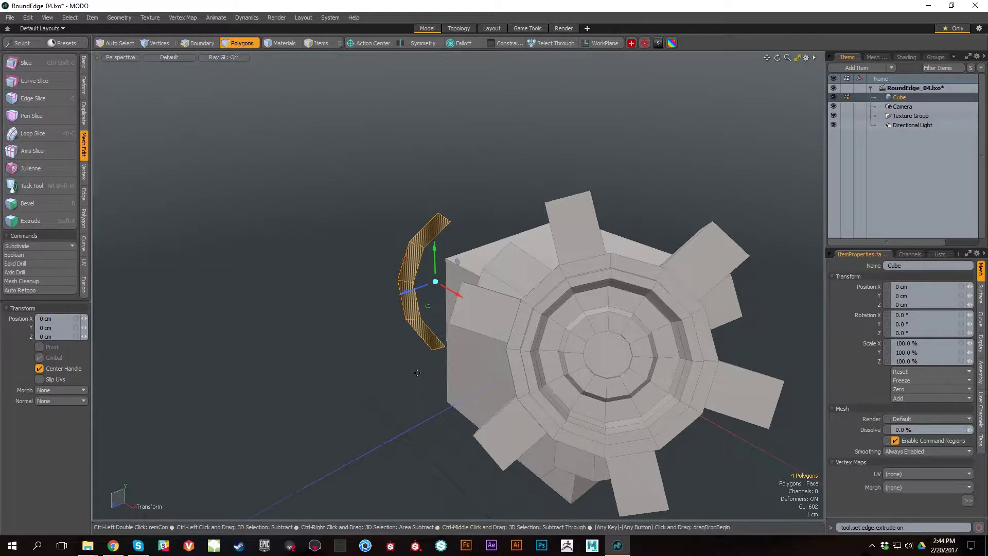
{"action": "key", "text": "ctrl+z"}
{"action": "key", "text": "ctrl+shift+z"}
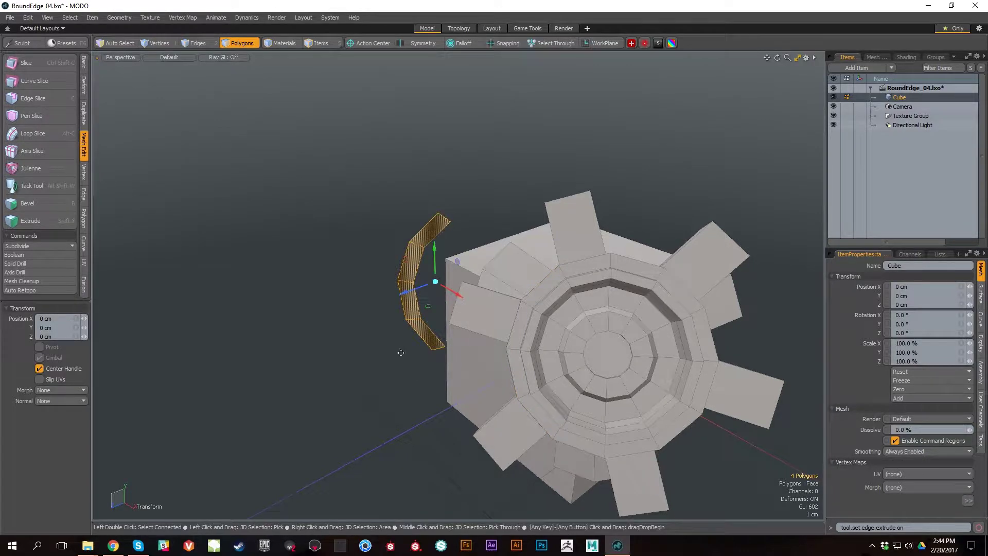
Set the Action Center to Selection for the detached strip.
{"action": "left_click_drag", "start_coordinate": [368, 324], "coordinate": [421, 249], "text": "alt"}
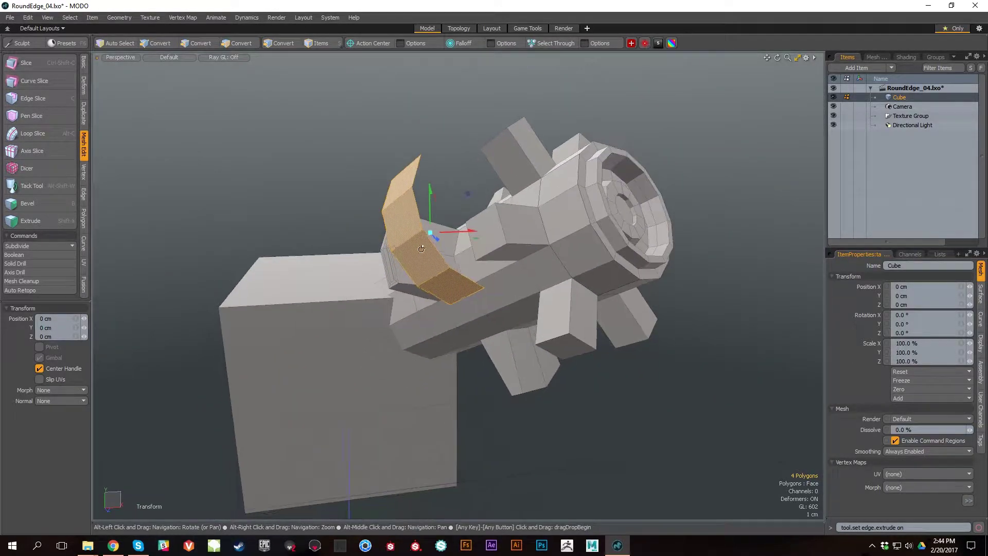
{"action": "left_click", "coordinate": [370, 45]}
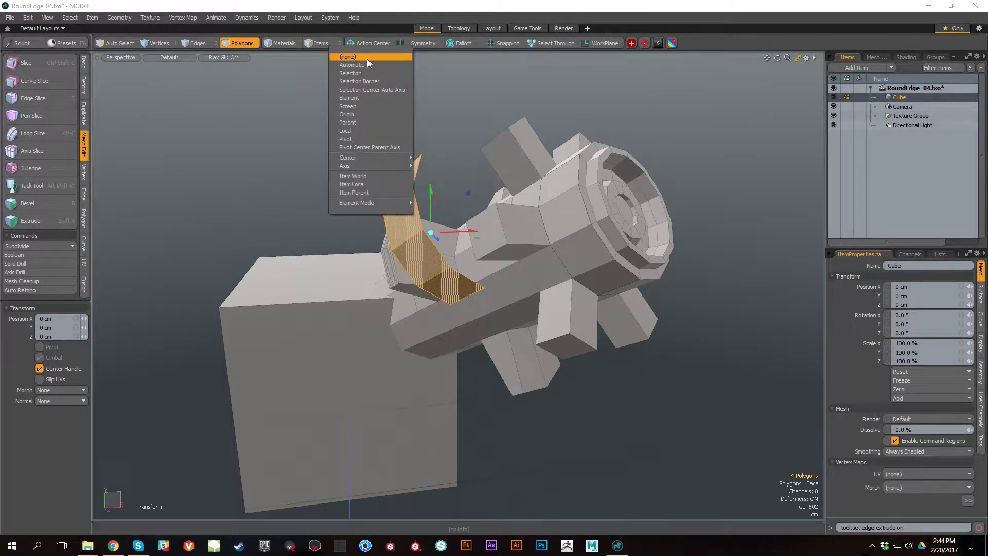
{"action": "left_click", "coordinate": [363, 73]}
{"action": "left_click_drag", "start_coordinate": [364, 73], "coordinate": [439, 169], "text": "alt"}
{"action": "left_click_drag", "start_coordinate": [504, 313], "coordinate": [586, 303], "text": "alt"}
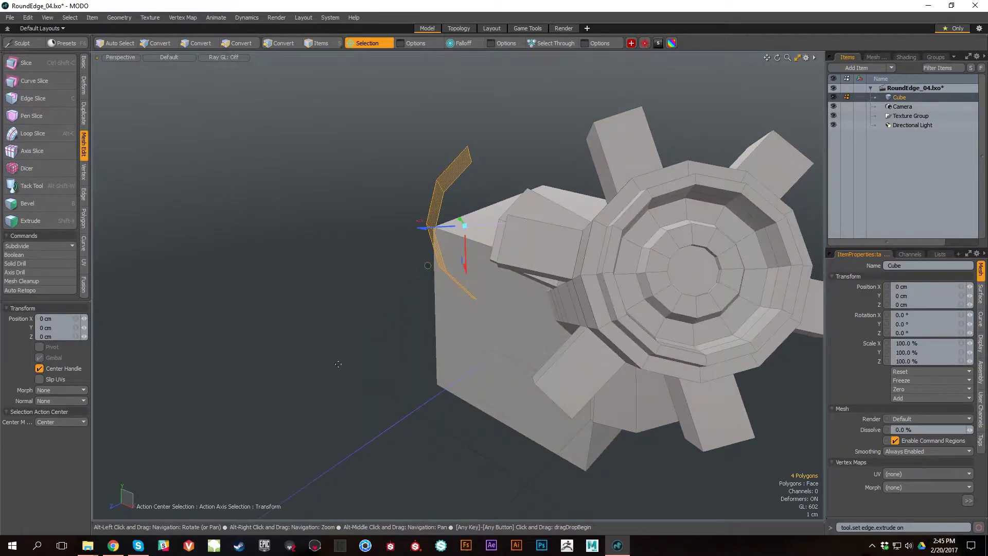
Extrude the detached strip along the selection's axis into a thick curved piece, drop the tool and deselect it.
{"action": "left_click", "coordinate": [46, 218]}
{"action": "left_click_drag", "start_coordinate": [426, 232], "coordinate": [684, 430]}
{"action": "key", "text": "q"}
{"action": "right_click_drag", "start_coordinate": [685, 429], "coordinate": [571, 396], "text": "alt"}
{"action": "left_click", "coordinate": [711, 207]}
{"action": "left_click_drag", "start_coordinate": [709, 207], "coordinate": [617, 313], "text": "alt"}
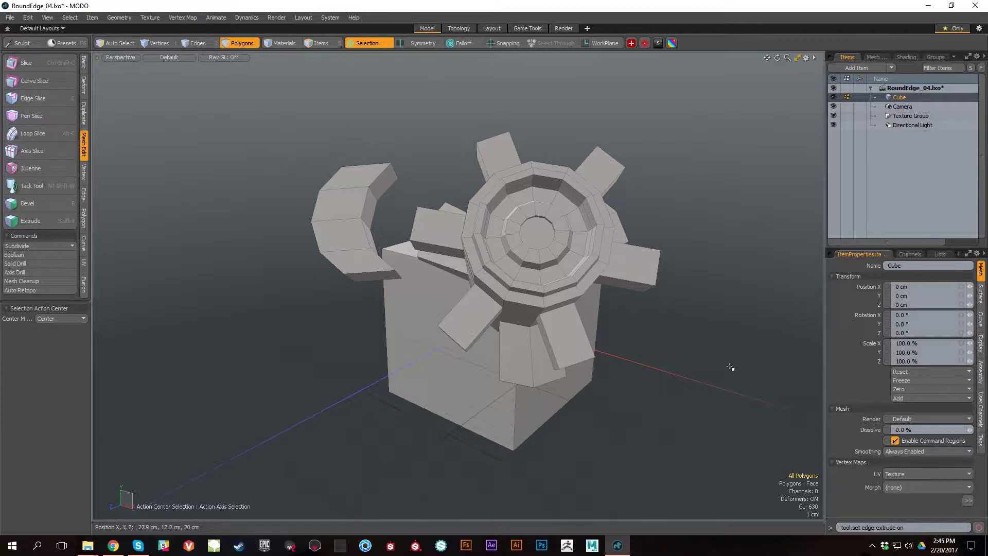
{"action": "left_click_drag", "start_coordinate": [702, 395], "coordinate": [527, 308], "text": "alt"}
{"action": "right_click_drag", "start_coordinate": [526, 307], "coordinate": [585, 363], "text": "alt"}
{"action": "left_click_drag", "start_coordinate": [584, 364], "coordinate": [561, 298], "text": "alt"}
{"action": "left_click_drag", "start_coordinate": [498, 217], "coordinate": [713, 347], "text": "alt"}
{"action": "left_click", "coordinate": [612, 308]}
{"action": "left_click_drag", "start_coordinate": [612, 308], "coordinate": [674, 343], "text": "alt"}
Create a 12-sided cylinder about 4.3 cm in diameter along Z above the mesh and drop the tool.
{"action": "key", "text": "ctrl+space"}
{"action": "left_click", "coordinate": [724, 343]}
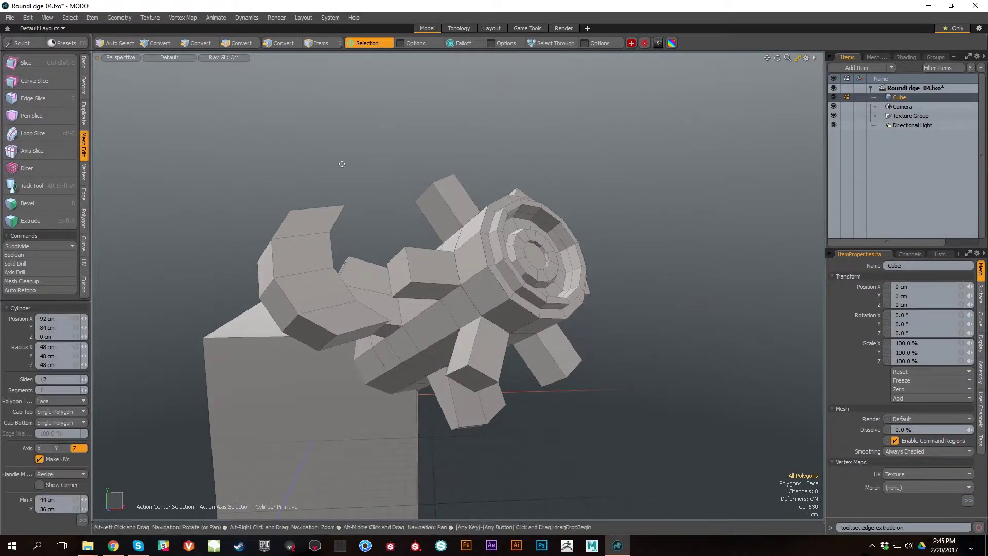
{"action": "left_click_drag", "start_coordinate": [373, 142], "coordinate": [410, 174]}
{"action": "left_click_drag", "start_coordinate": [443, 228], "coordinate": [650, 236], "text": "alt"}
{"action": "left_click_drag", "start_coordinate": [587, 186], "coordinate": [608, 188]}
{"action": "left_click_drag", "start_coordinate": [510, 181], "coordinate": [383, 173]}
{"action": "left_click_drag", "start_coordinate": [670, 370], "coordinate": [494, 350], "text": "alt"}
{"action": "key", "text": "q"}
Select the whole cylinder and delete it.
{"action": "left_click_drag", "start_coordinate": [355, 324], "coordinate": [403, 319], "text": "alt"}
{"action": "double_click", "coordinate": [494, 220]}
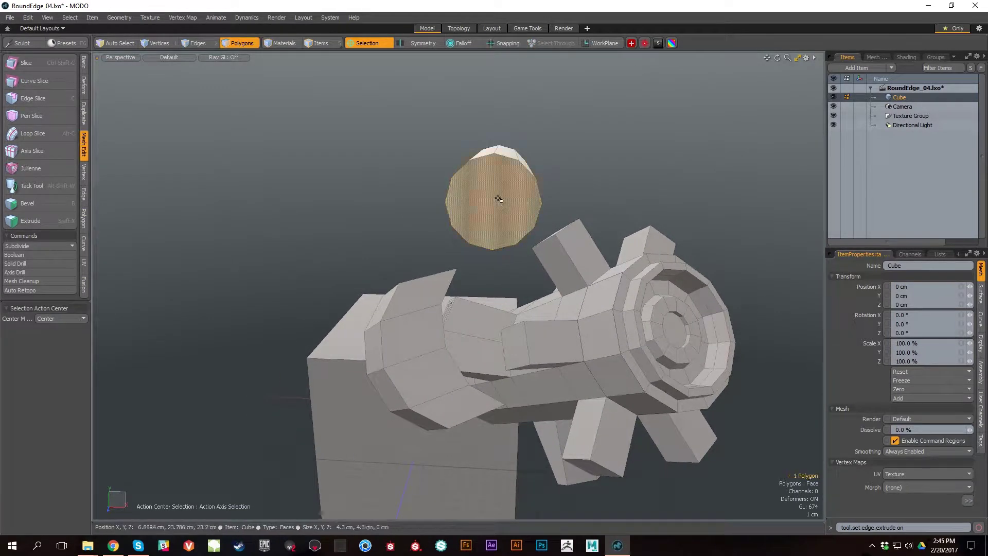
{"action": "key", "text": "Delete"}
Create a 12-sided cylinder with a radius of about 3.05 cm along Z in the space above the mesh.
{"action": "mouse_move", "coordinate": [528, 286]}
{"action": "left_mouse_down", "text": "alt"}
{"action": "mouse_move", "coordinate": [578, 283]}
{"action": "mouse_move", "coordinate": [534, 279]}
{"action": "left_mouse_up", "text": "alt"}
{"action": "scroll", "coordinate": [534, 279], "scroll_direction": "down", "scroll_amount": 3}
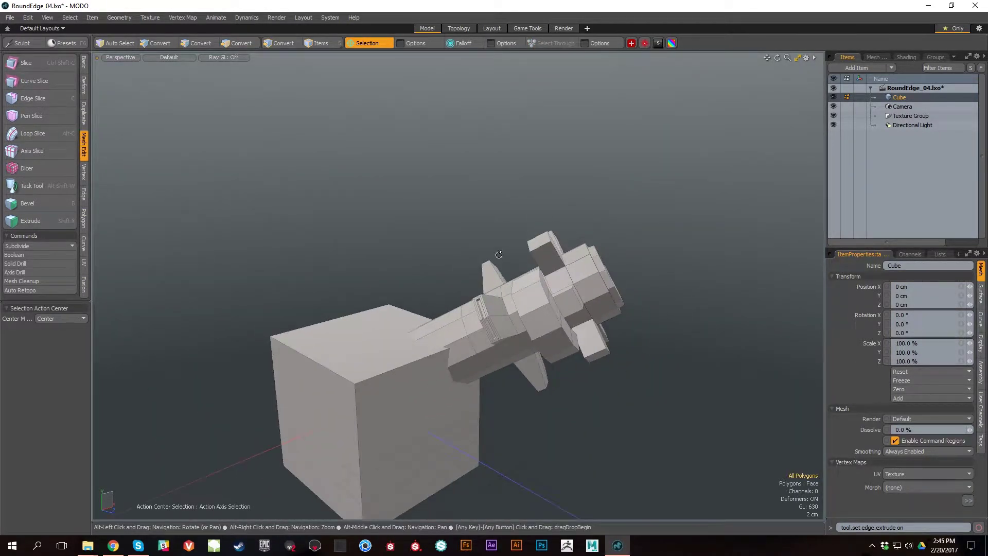
{"action": "key", "text": "ctrl+space"}
{"action": "left_click", "coordinate": [552, 245]}
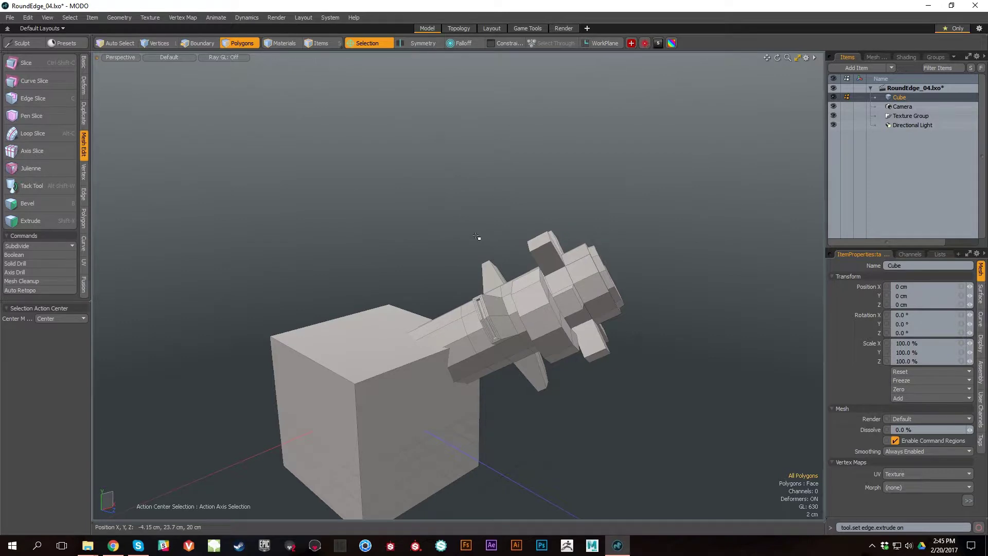
{"action": "key", "text": "ctrl+space"}
{"action": "left_click", "coordinate": [549, 240]}
{"action": "left_click_drag", "start_coordinate": [482, 221], "coordinate": [512, 223], "text": "ctrl"}
{"action": "left_click_drag", "start_coordinate": [566, 288], "coordinate": [554, 330], "text": "alt"}
{"action": "scroll", "coordinate": [486, 262], "scroll_direction": "up", "scroll_amount": 3}
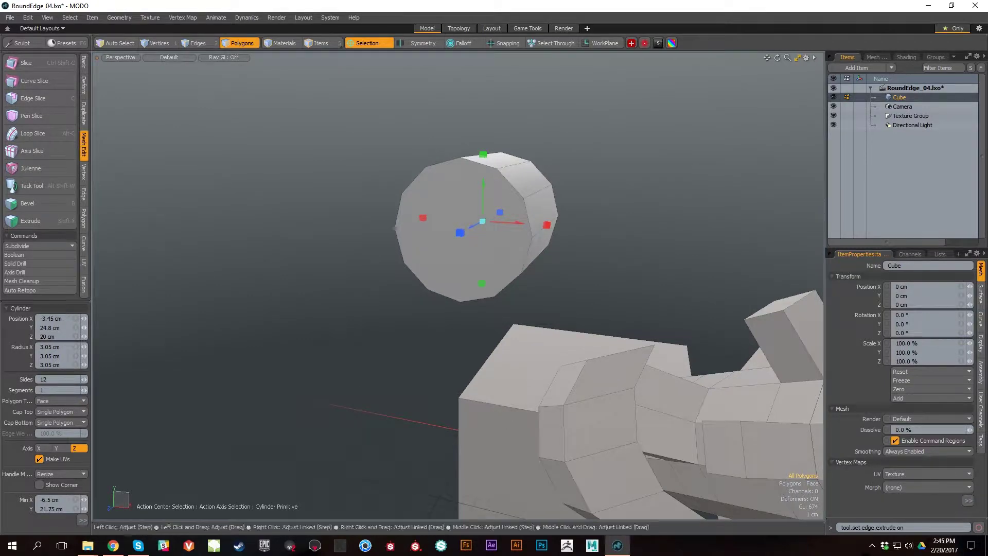
Set the cylinder's Cap Top option to None.
{"action": "left_click", "coordinate": [58, 410]}
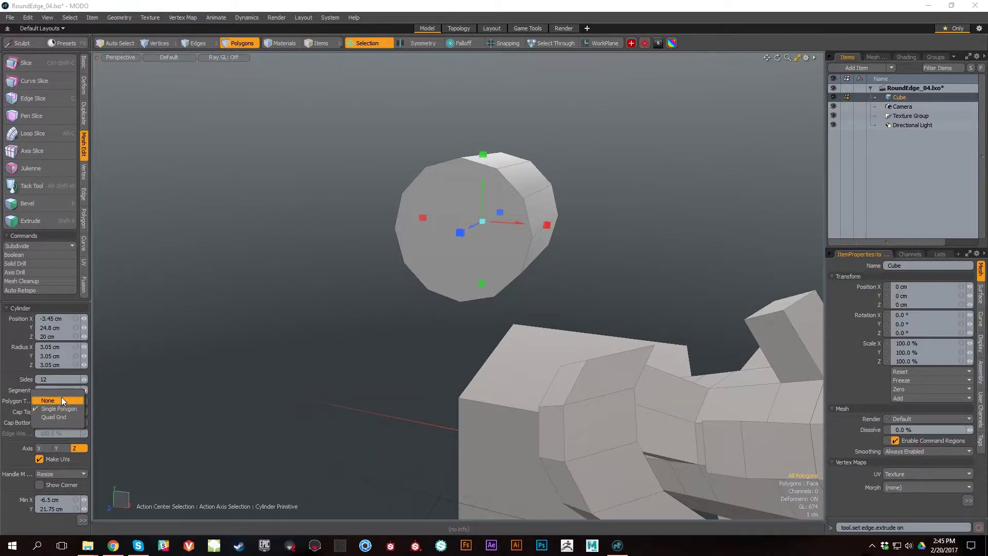
{"action": "left_click", "coordinate": [61, 400]}
{"action": "mouse_move", "coordinate": [308, 402]}
{"action": "left_mouse_down", "text": "alt"}
{"action": "mouse_move", "coordinate": [513, 395]}
{"action": "mouse_move", "coordinate": [328, 401]}
{"action": "left_mouse_up", "text": "alt"}
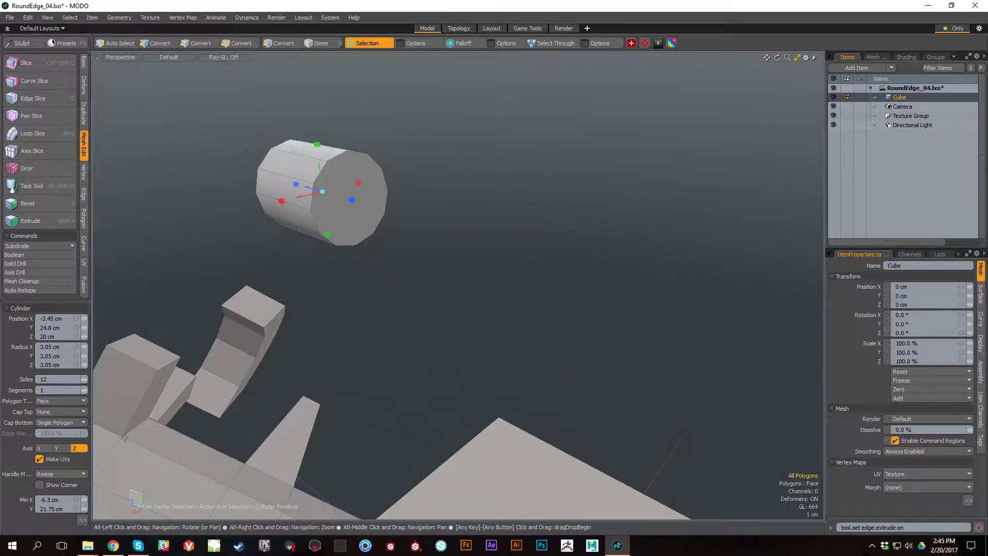
Set the cylinder's Cap Bottom option to Quad Grid and view the gridded end face.
{"action": "left_click", "coordinate": [67, 422]}
{"action": "left_click", "coordinate": [84, 430]}
{"action": "left_click_drag", "start_coordinate": [360, 354], "coordinate": [322, 342], "text": "alt"}
{"action": "right_click_drag", "start_coordinate": [322, 341], "coordinate": [483, 440], "text": "alt"}
{"action": "left_click_drag", "start_coordinate": [483, 440], "coordinate": [503, 441], "text": "alt"}
{"action": "right_click_drag", "start_coordinate": [503, 441], "coordinate": [597, 456], "text": "alt"}
{"action": "left_click_drag", "start_coordinate": [597, 456], "coordinate": [647, 440], "text": "alt"}
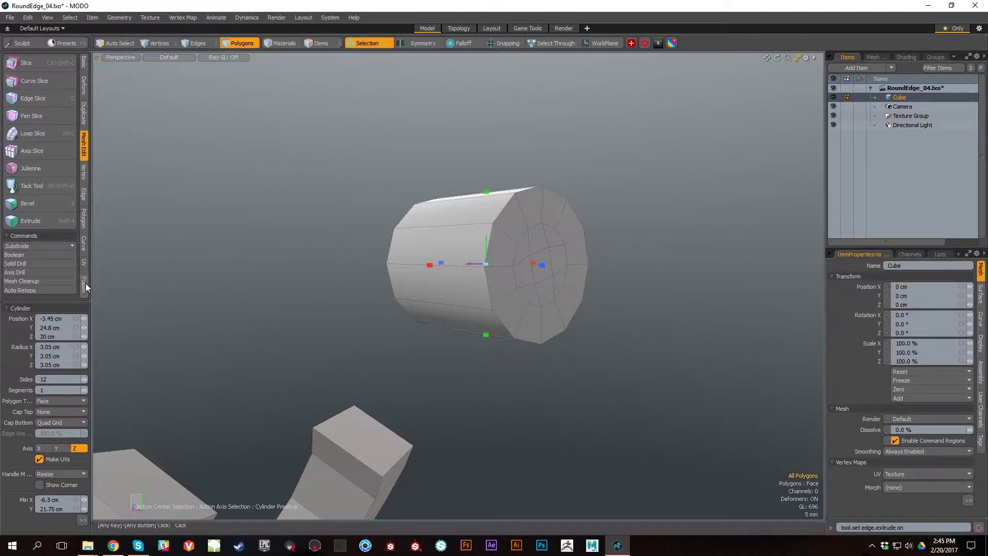
{"action": "left_click_drag", "start_coordinate": [429, 277], "coordinate": [510, 300], "text": "alt"}
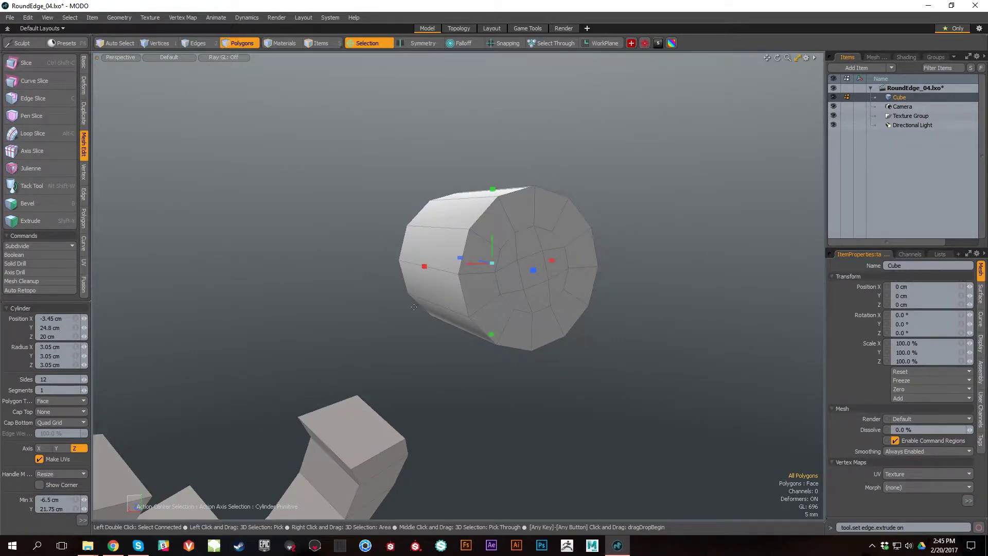
Keep the cylinder's Cap Top option at None and set Cap Bottom to None.
{"action": "left_click", "coordinate": [66, 410]}
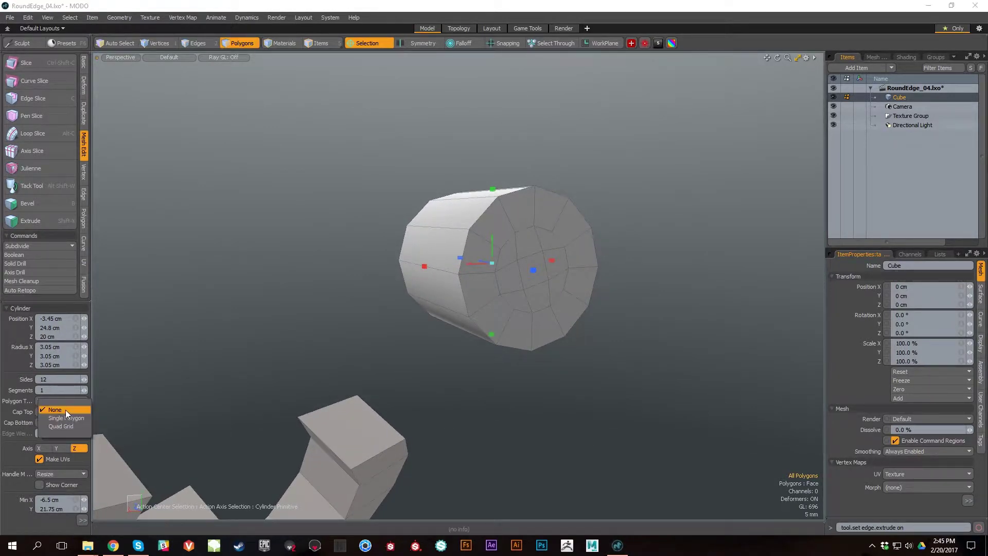
{"action": "left_click", "coordinate": [64, 410]}
{"action": "left_click", "coordinate": [60, 416]}
{"action": "left_click", "coordinate": [61, 418]}
{"action": "left_click", "coordinate": [60, 420]}
{"action": "left_click", "coordinate": [64, 403]}
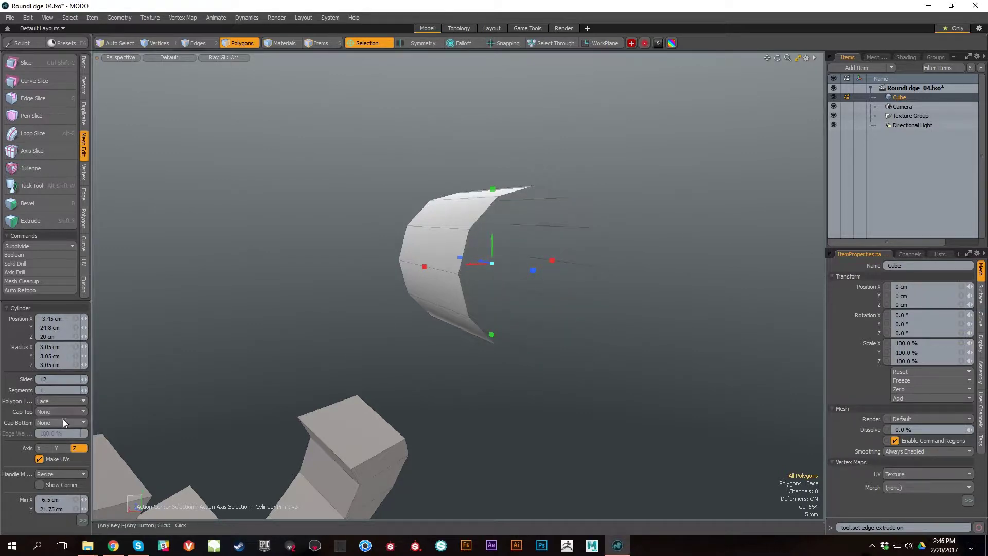
Set both the Cap Bottom and Cap Top options of the cylinder to Single Polygon.
{"action": "left_click", "coordinate": [64, 421]}
{"action": "left_click", "coordinate": [66, 428]}
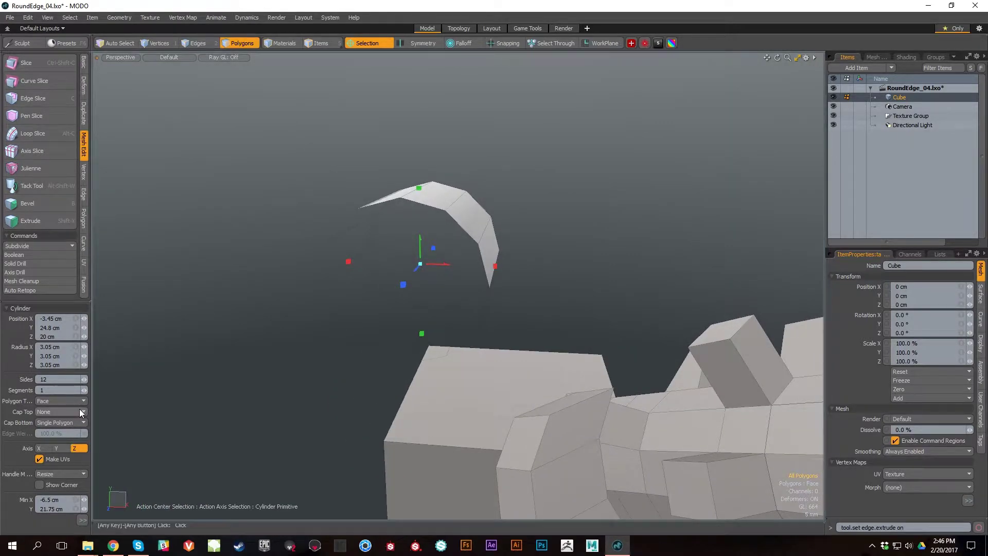
{"action": "left_click", "coordinate": [79, 408]}
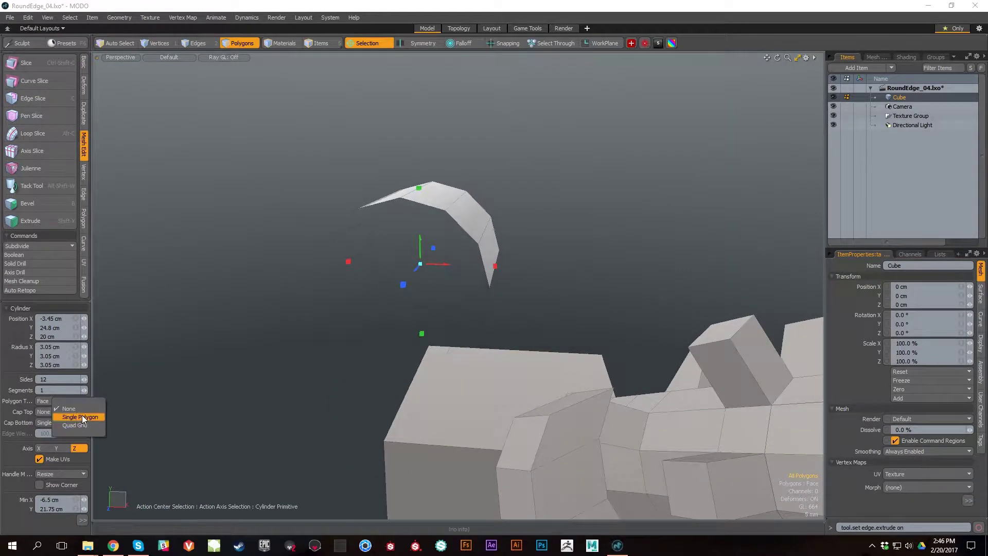
{"action": "left_click", "coordinate": [88, 415]}
{"action": "left_click_drag", "start_coordinate": [548, 365], "coordinate": [415, 377], "text": "alt"}
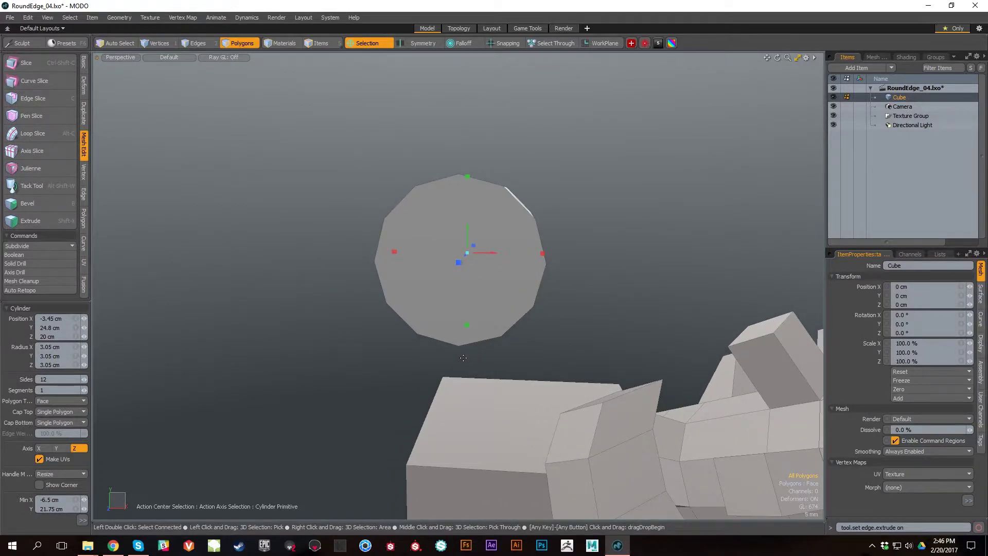
Finish the cylinder, split its front cap polygon into a triangle fan using Spikey with strength 0.0, and drop the tool.
{"action": "key", "text": "space"}
{"action": "left_click", "coordinate": [463, 260]}
{"action": "left_click_drag", "start_coordinate": [551, 334], "coordinate": [545, 322], "text": "alt"}
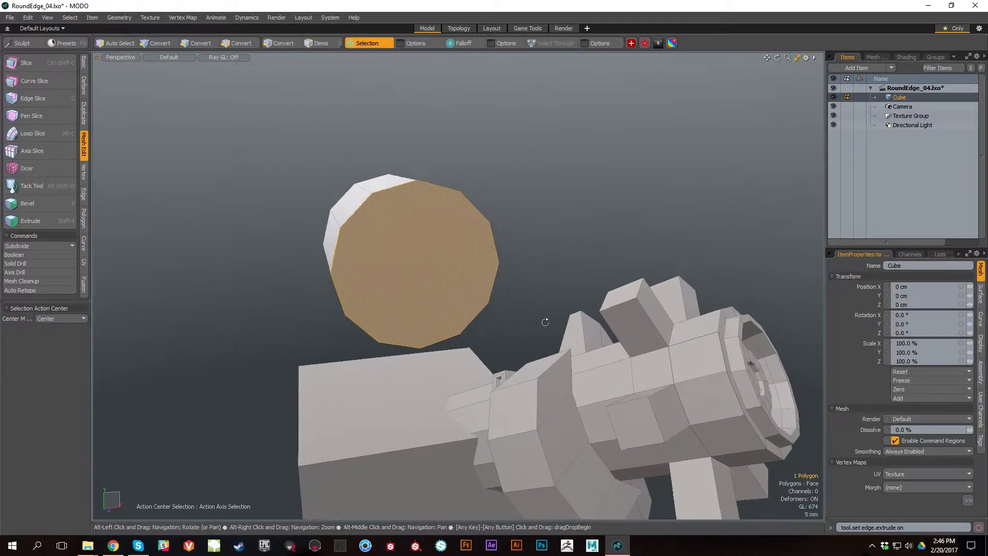
{"action": "left_click", "coordinate": [84, 218]}
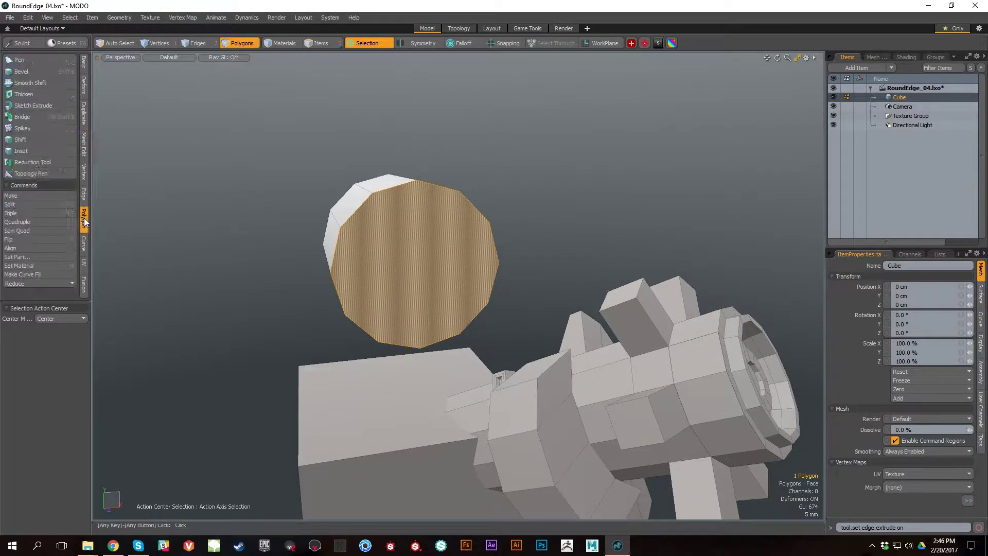
{"action": "left_click", "coordinate": [37, 125]}
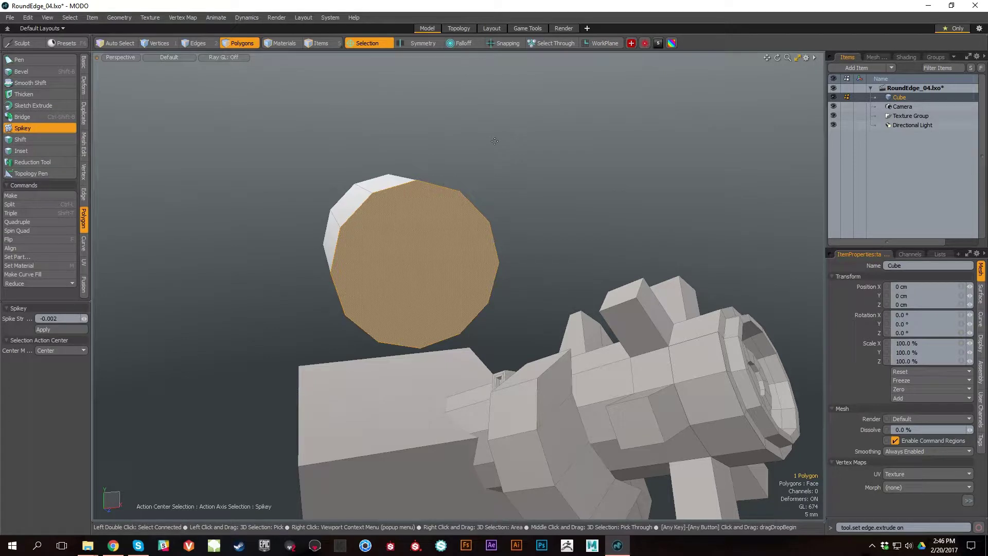
{"action": "left_click_drag", "start_coordinate": [495, 142], "coordinate": [490, 156]}
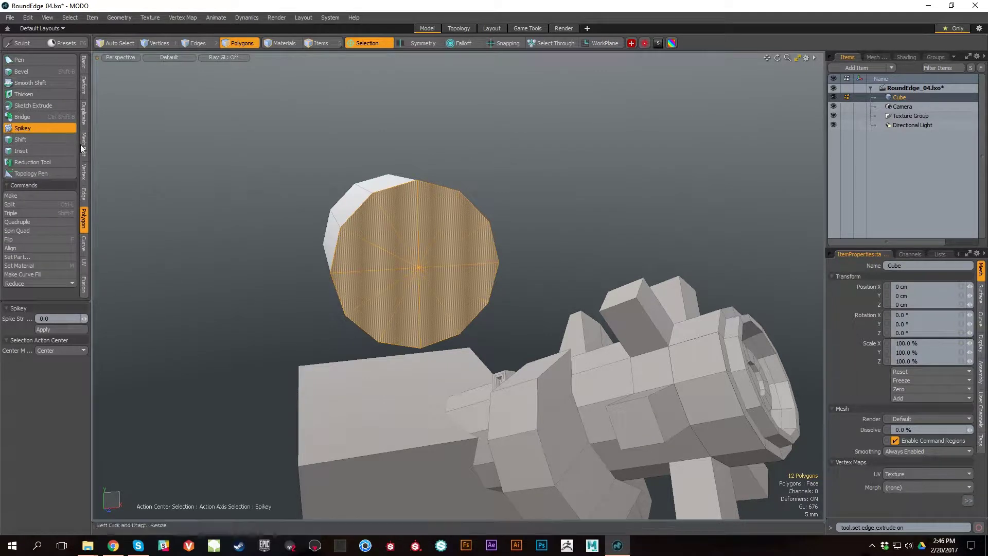
{"action": "left_click_drag", "start_coordinate": [569, 221], "coordinate": [482, 237], "text": "alt"}
{"action": "key", "text": "q"}
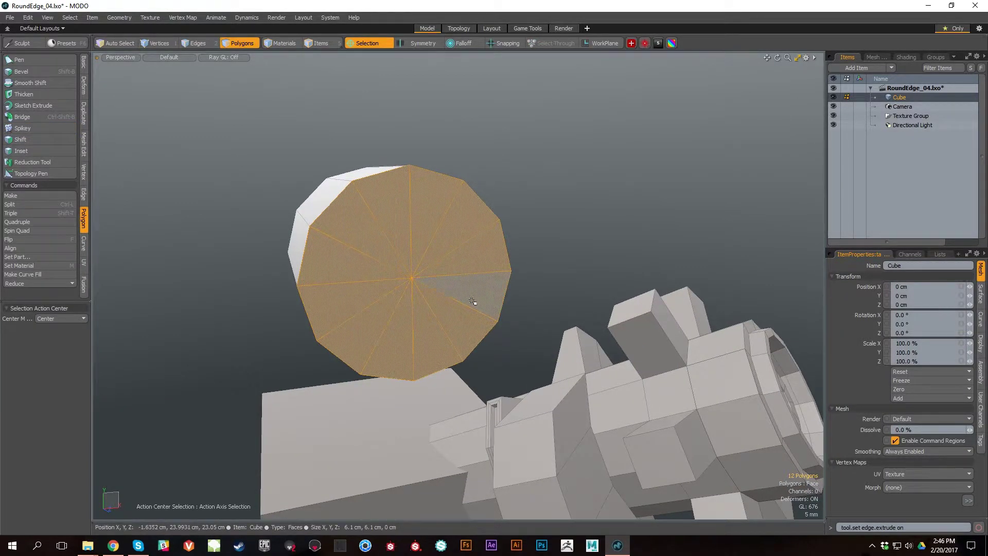
Delete the front cap polygons and select the open rim's edge loop on the cylinder.
{"action": "key", "text": "Delete"}
{"action": "key", "text": "2"}
{"action": "double_click", "coordinate": [373, 175]}
{"action": "left_click_drag", "start_coordinate": [596, 308], "coordinate": [557, 304], "text": "alt"}
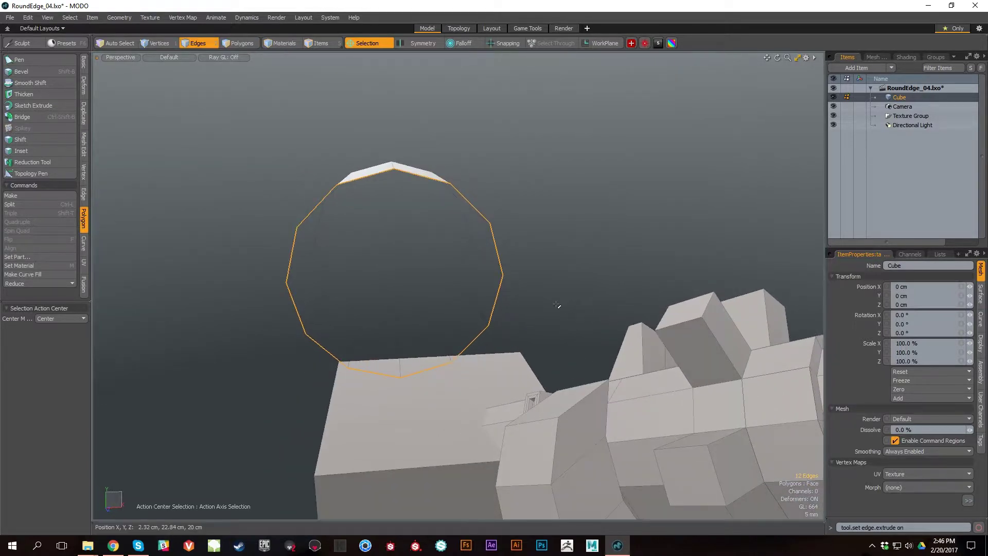
{"action": "left_click_drag", "start_coordinate": [526, 267], "coordinate": [425, 273], "text": "alt"}
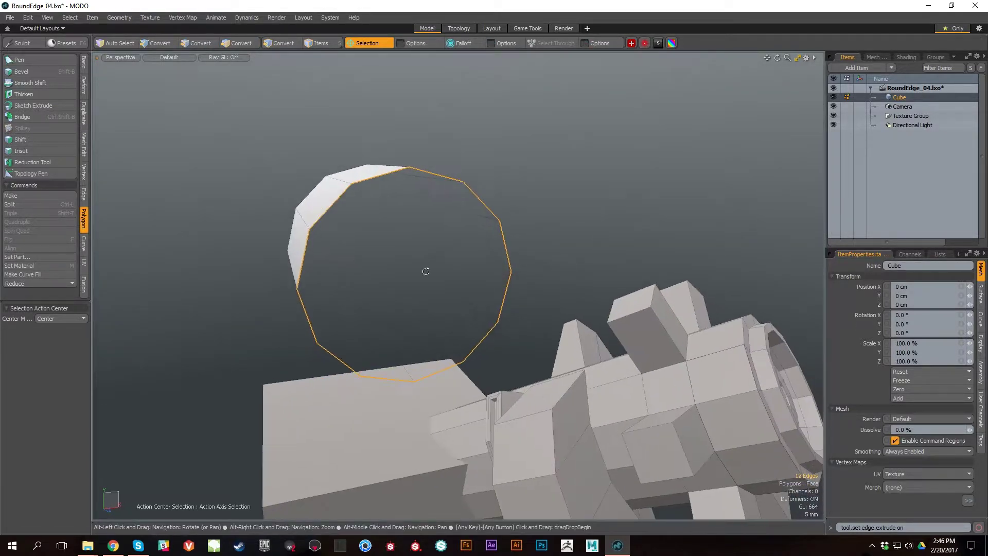
Try Edge Extend on the open rim loop with a Z offset of about 6.1 cm, and undo the extension.
{"action": "left_click", "coordinate": [88, 196]}
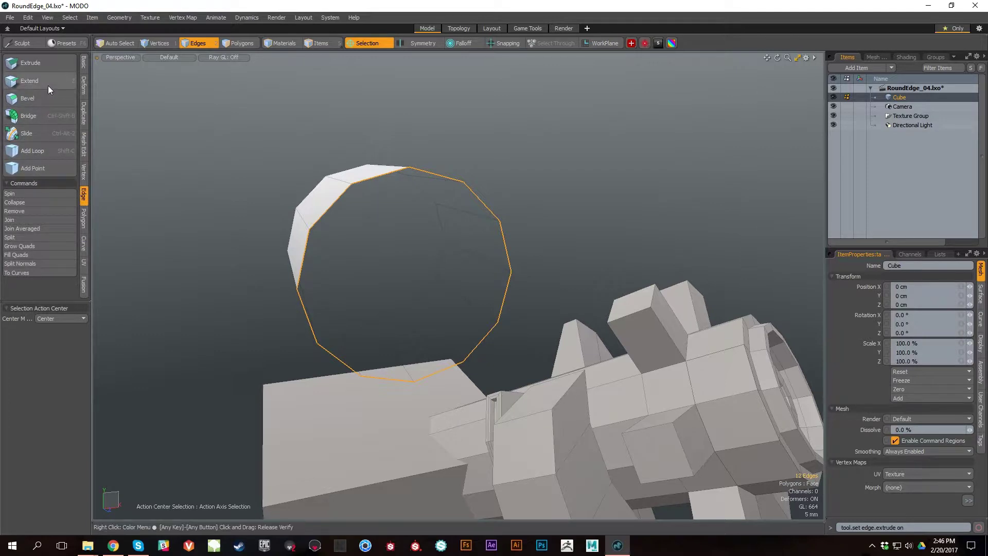
{"action": "left_click", "coordinate": [30, 81]}
{"action": "left_click_drag", "start_coordinate": [592, 288], "coordinate": [800, 315], "text": "alt"}
{"action": "left_click_drag", "start_coordinate": [728, 393], "coordinate": [617, 330], "text": "alt"}
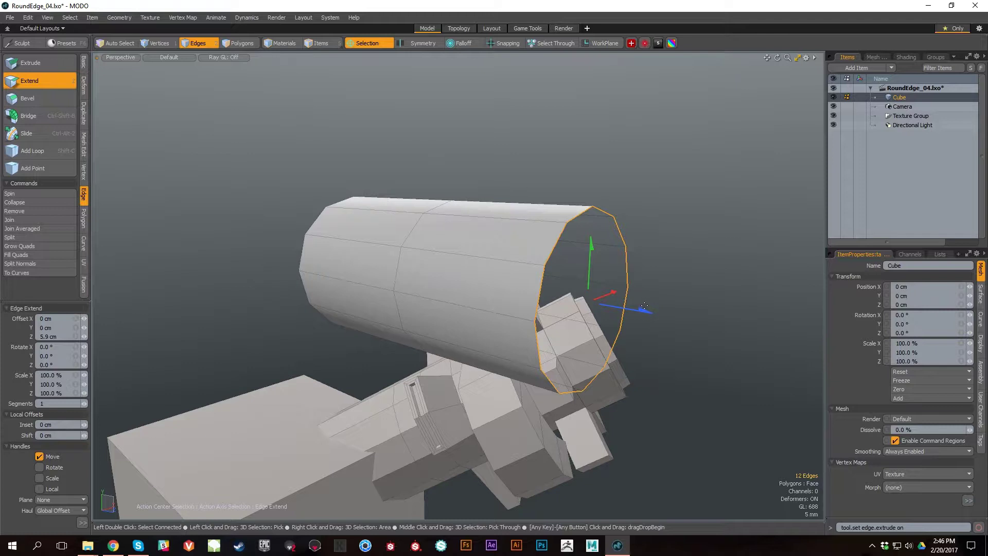
{"action": "left_click_drag", "start_coordinate": [646, 316], "coordinate": [656, 313]}
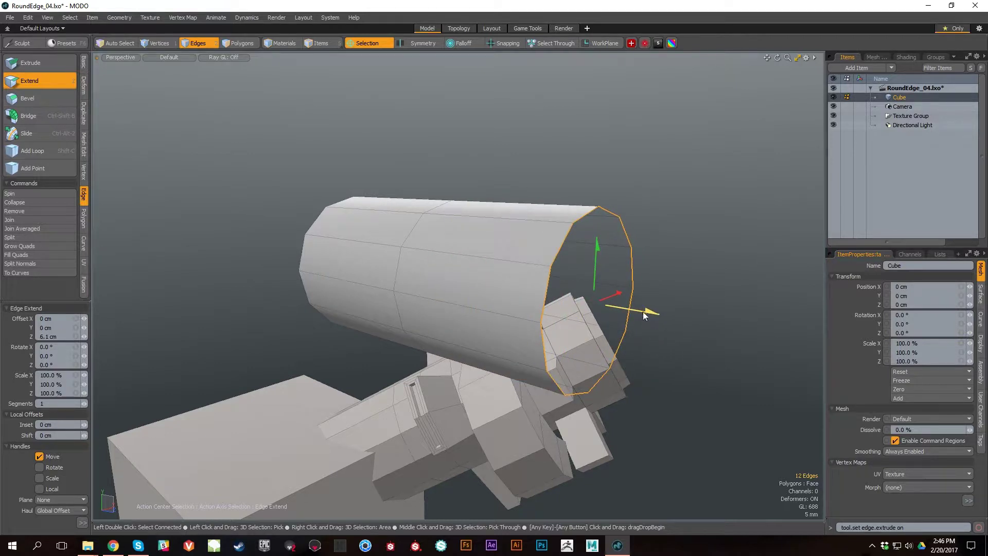
{"action": "key", "text": "ctrl+z"}
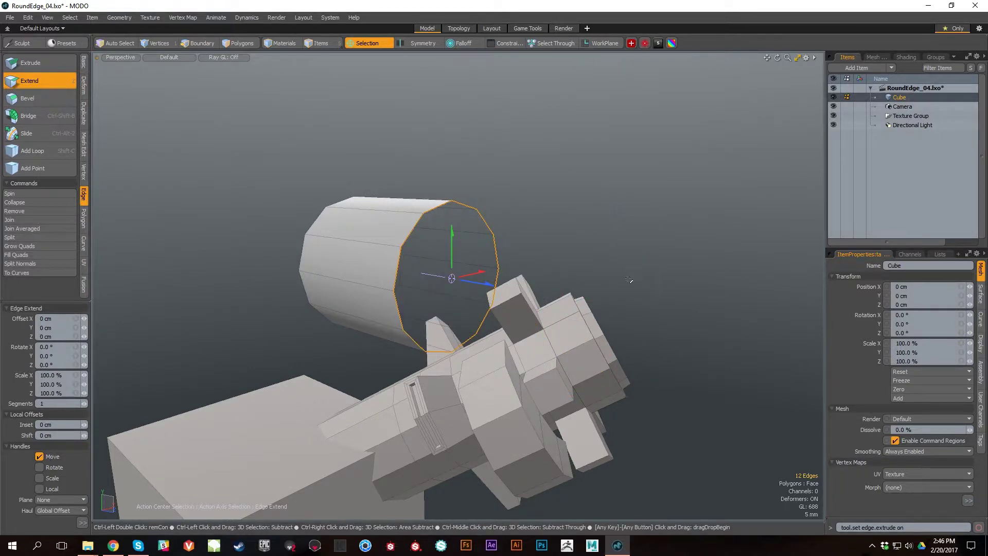
{"action": "key", "text": "ctrl+z"}
Extend the selected rim edges in place with zero offset and collapse the new edges to a point, closing the cylinder's front.
{"action": "left_click_drag", "start_coordinate": [629, 280], "coordinate": [556, 275], "text": "alt"}
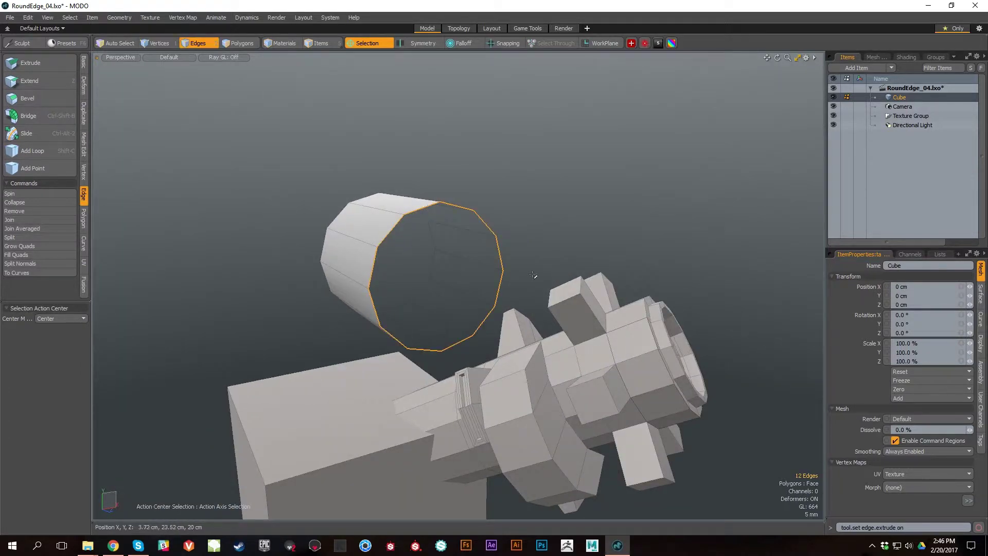
{"action": "key", "text": "z"}
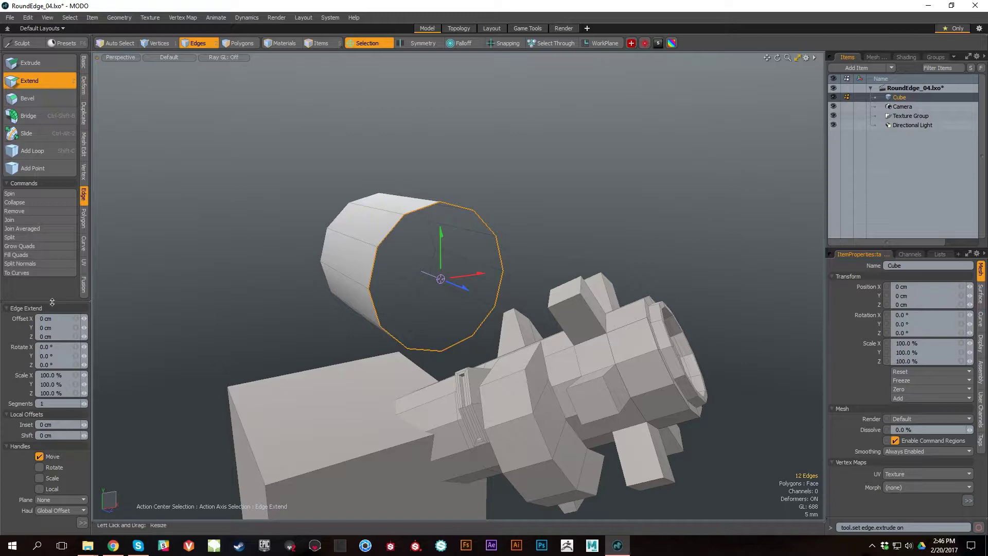
{"action": "left_click", "coordinate": [45, 205]}
{"action": "left_click_drag", "start_coordinate": [437, 285], "coordinate": [466, 293], "text": "alt"}
Drop the tool, then select and delete the spoke edges inside the cylinder's front cap.
{"action": "key", "text": "space"}
{"action": "mouse_move", "coordinate": [472, 244]}
{"action": "left_mouse_down"}
{"action": "mouse_move", "coordinate": [410, 264]}
{"action": "mouse_move", "coordinate": [434, 234]}
{"action": "left_mouse_up"}
{"action": "key", "text": "Delete"}
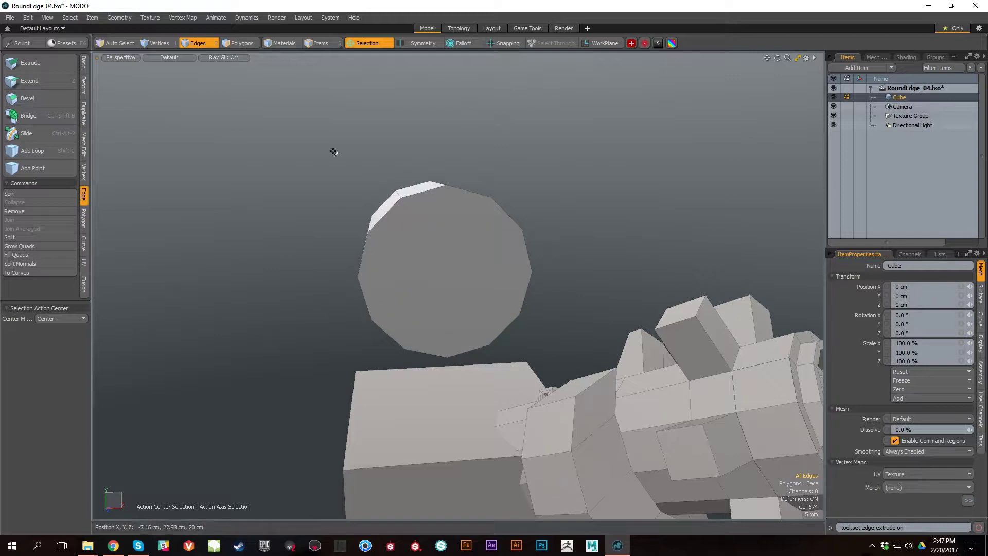
{"action": "mouse_move", "coordinate": [434, 261]}
{"action": "left_mouse_down", "text": "alt"}
{"action": "mouse_move", "coordinate": [428, 253]}
{"action": "mouse_move", "coordinate": [441, 264]}
{"action": "left_mouse_up", "text": "alt"}
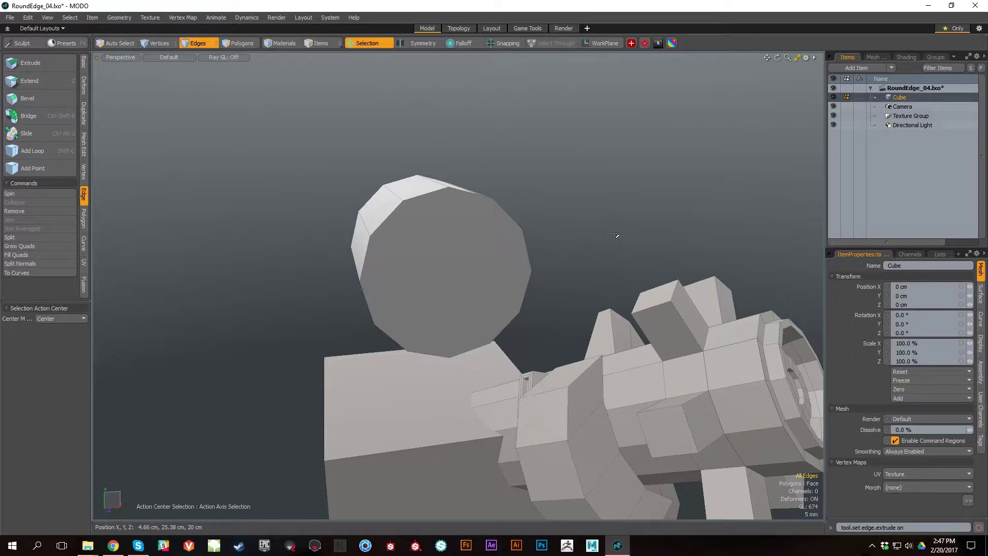
Try Spikey with strength 0.0 on the cylinder's front cap polygon and undo the resulting split.
{"action": "key", "text": "3"}
{"action": "left_click", "coordinate": [475, 278]}
{"action": "left_click", "coordinate": [82, 217]}
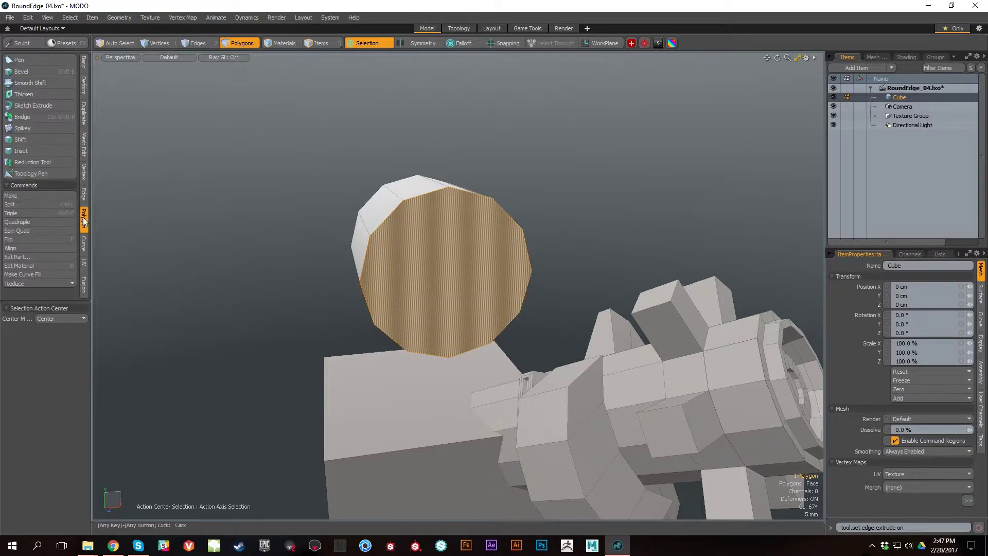
{"action": "left_click", "coordinate": [36, 128]}
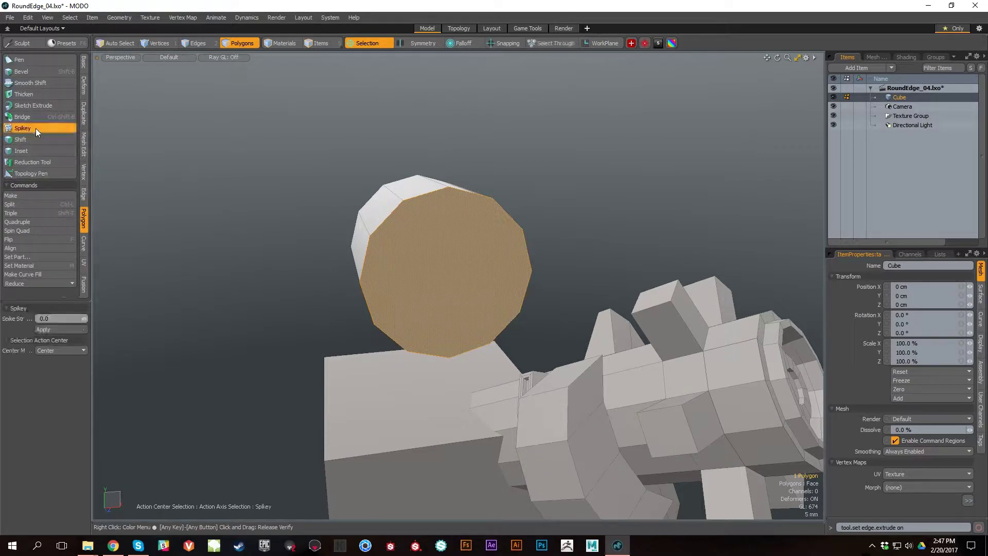
{"action": "left_click", "coordinate": [289, 190]}
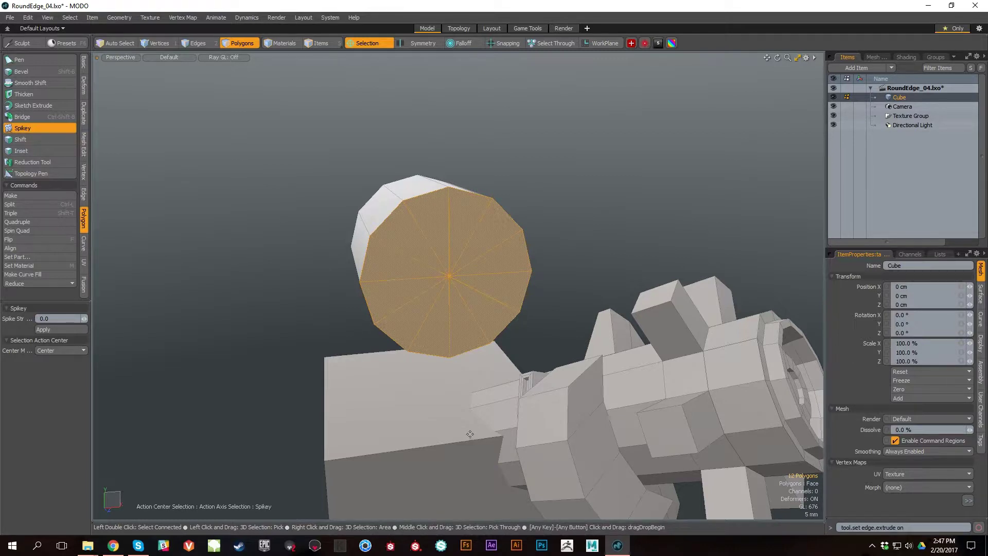
{"action": "key", "text": "space"}
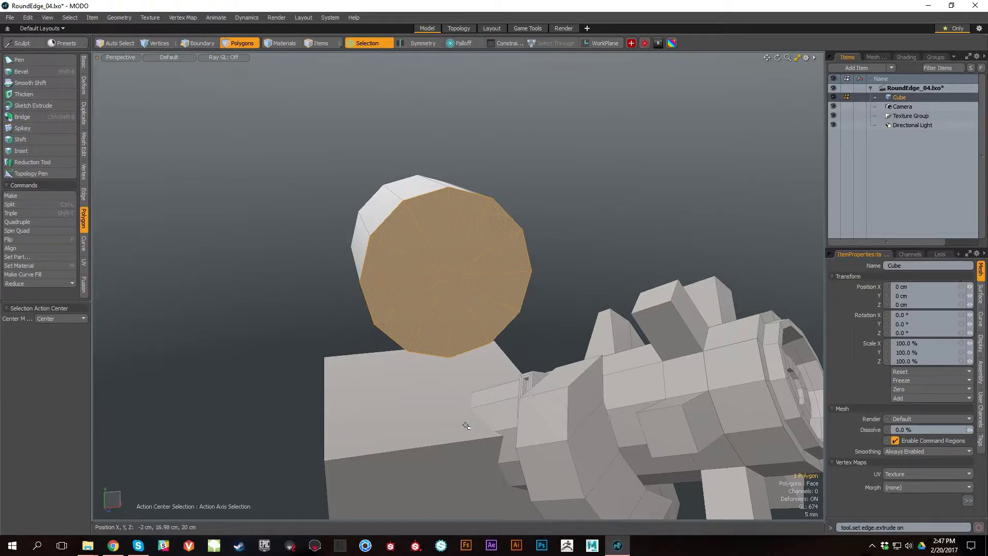
{"action": "left_click", "coordinate": [463, 419]}
Reselect the front cap polygon, display the tool pipeline list and make its area slightly taller.
{"action": "left_click", "coordinate": [408, 236]}
{"action": "mouse_move", "coordinate": [408, 236]}
{"action": "left_mouse_down", "text": "alt"}
{"action": "mouse_move", "coordinate": [521, 324]}
{"action": "mouse_move", "coordinate": [540, 368]}
{"action": "mouse_move", "coordinate": [452, 308]}
{"action": "mouse_move", "coordinate": [423, 271]}
{"action": "mouse_move", "coordinate": [454, 281]}
{"action": "mouse_move", "coordinate": [405, 241]}
{"action": "left_mouse_up", "text": "alt"}
{"action": "scroll", "coordinate": [405, 242], "scroll_direction": "up", "scroll_amount": 3, "text": "alt"}
{"action": "left_click", "coordinate": [514, 185]}
{"action": "left_click", "coordinate": [414, 234]}
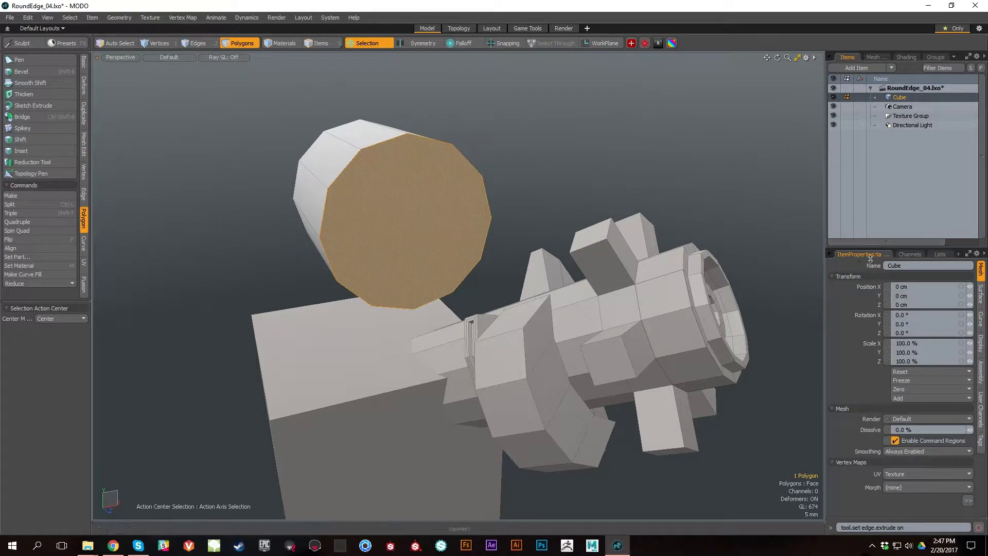
{"action": "left_click", "coordinate": [938, 254]}
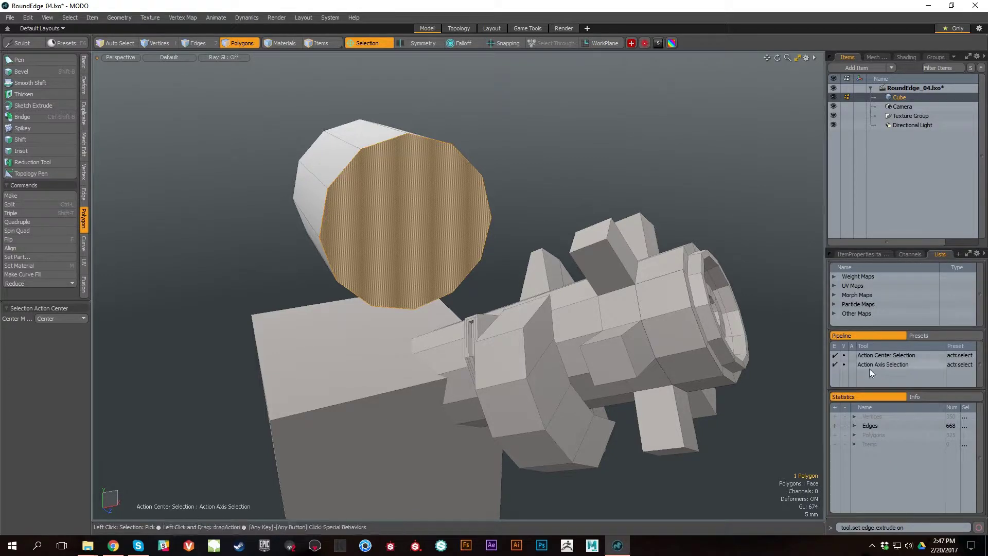
{"action": "left_click_drag", "start_coordinate": [883, 389], "coordinate": [883, 397]}
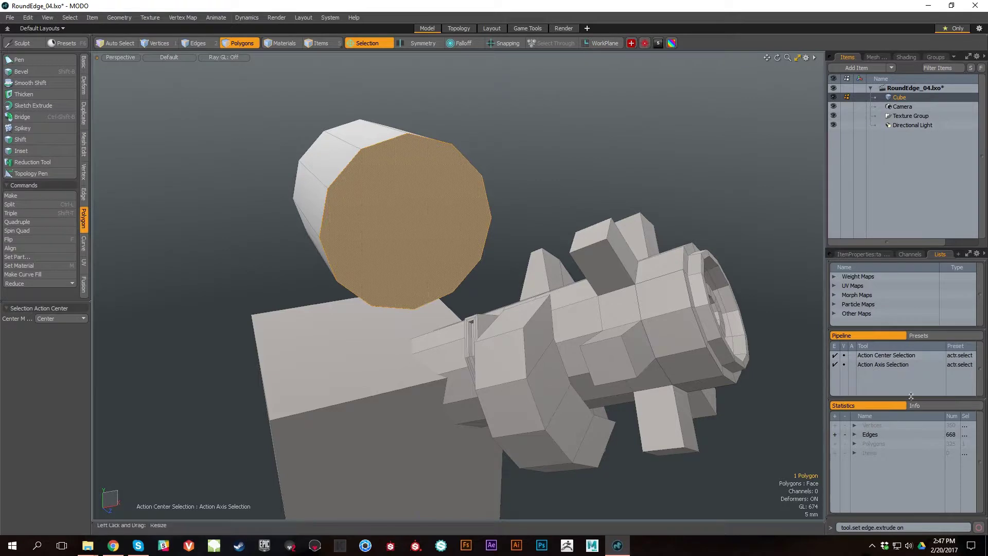
Deselect the cap polygon and set the action center to (none) to clear it from the tool pipeline.
{"action": "left_click", "coordinate": [642, 202]}
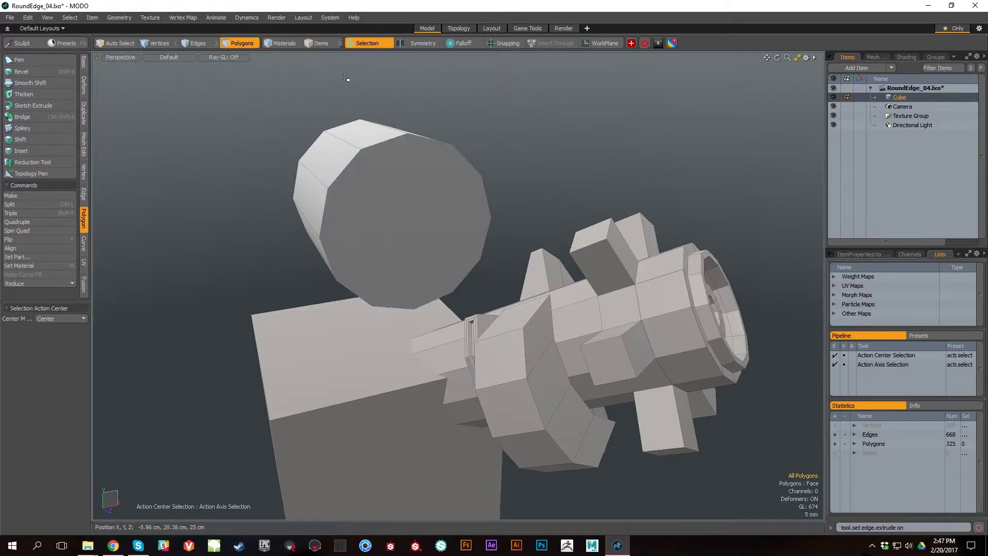
{"action": "left_click", "coordinate": [368, 44]}
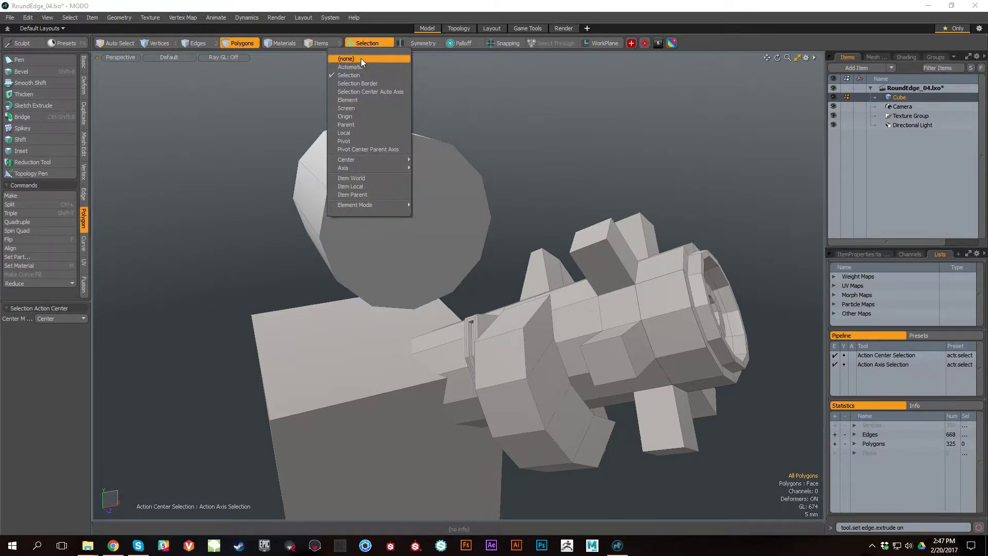
{"action": "left_click", "coordinate": [361, 59]}
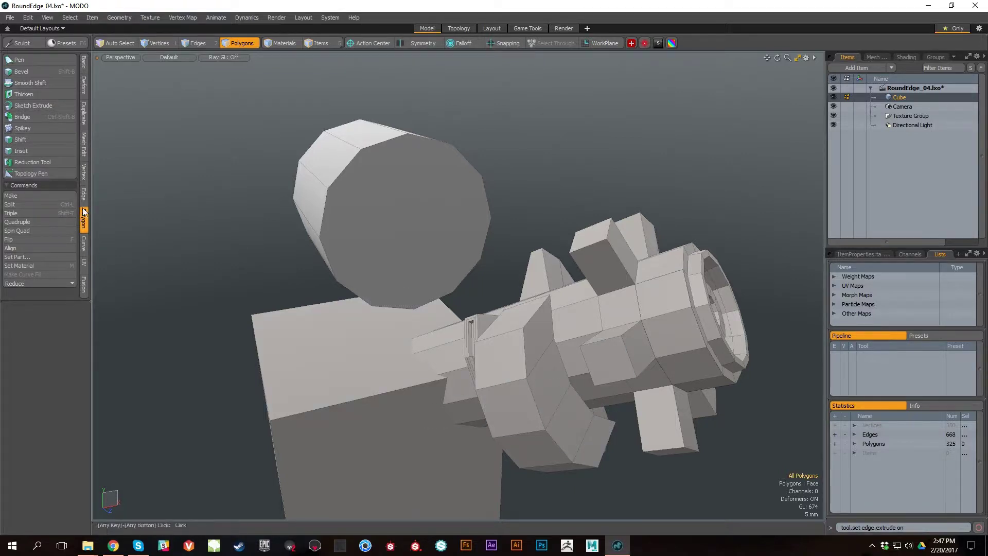
Start Spikey on the cylinder's front cap polygon and enable Auto Activate for it in the tool pipeline.
{"action": "left_click", "coordinate": [425, 201]}
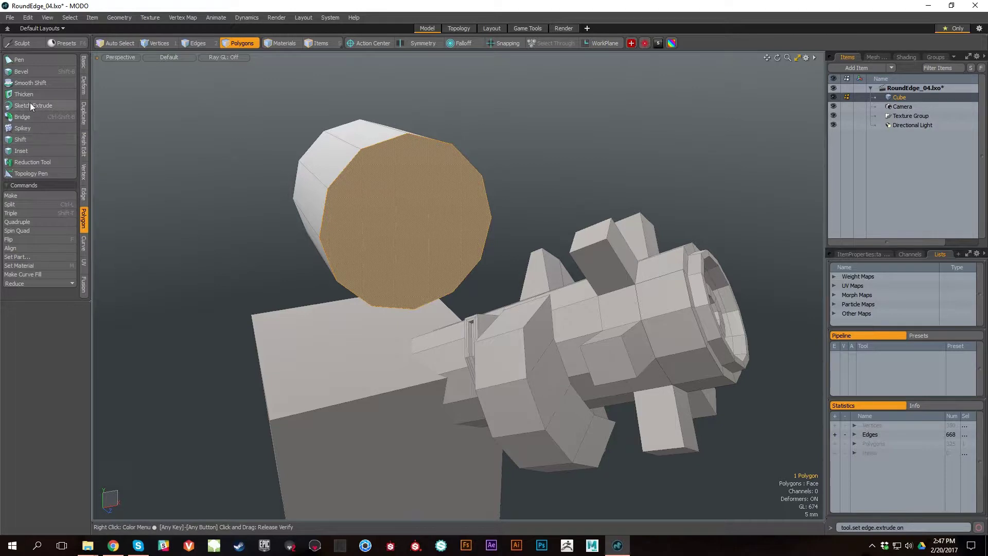
{"action": "left_click", "coordinate": [26, 129]}
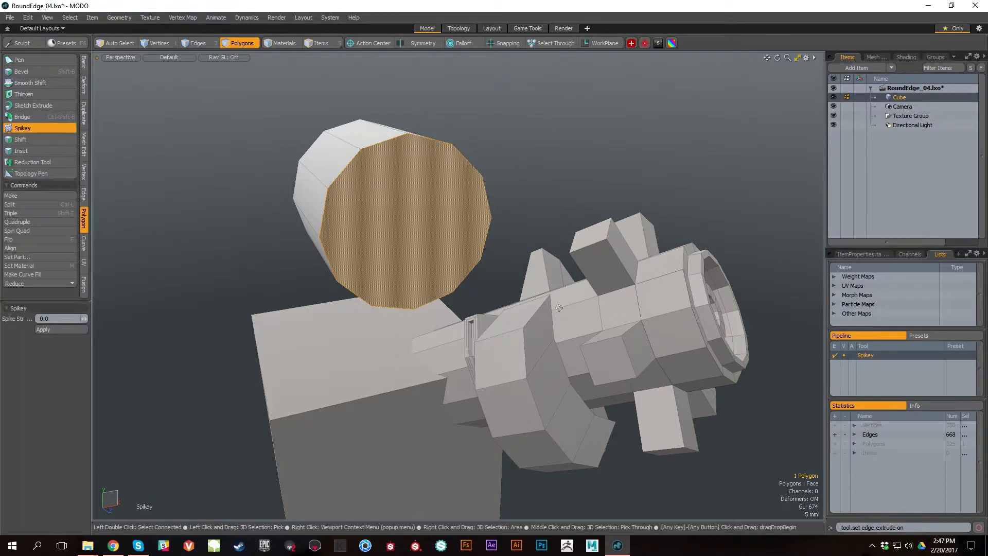
{"action": "right_click", "coordinate": [879, 355]}
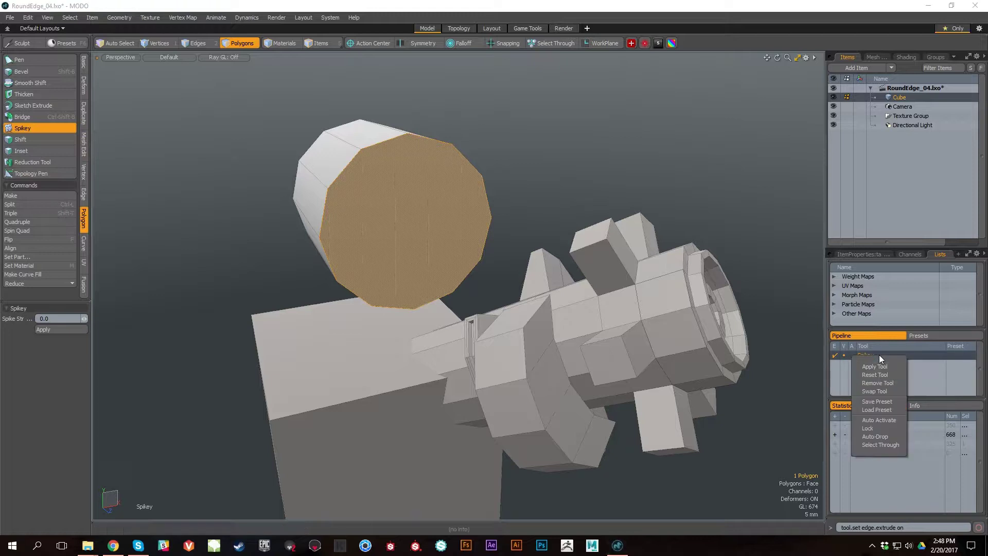
{"action": "left_click", "coordinate": [872, 422]}
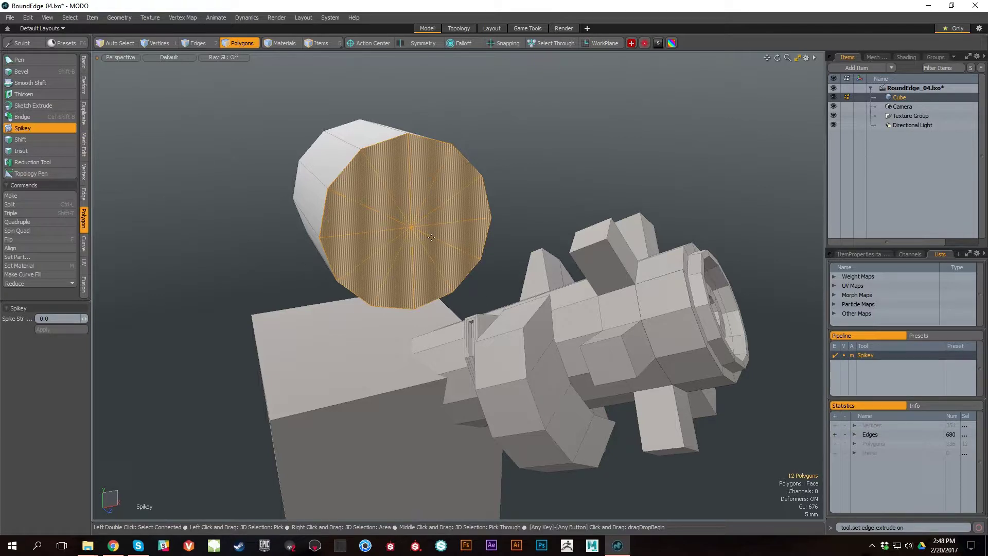
Drop Spikey, then select and delete the new spoke edges inside the cylinder's front cap.
{"action": "mouse_move", "coordinate": [566, 260]}
{"action": "left_mouse_down", "text": "alt"}
{"action": "mouse_move", "coordinate": [527, 234]}
{"action": "mouse_move", "coordinate": [515, 242]}
{"action": "left_mouse_up", "text": "alt"}
{"action": "key", "text": "space"}
{"action": "key", "text": "2"}
{"action": "right_click_drag", "start_coordinate": [440, 216], "coordinate": [382, 206]}
{"action": "left_click_drag", "start_coordinate": [419, 194], "coordinate": [404, 211]}
{"action": "key", "text": "Delete"}
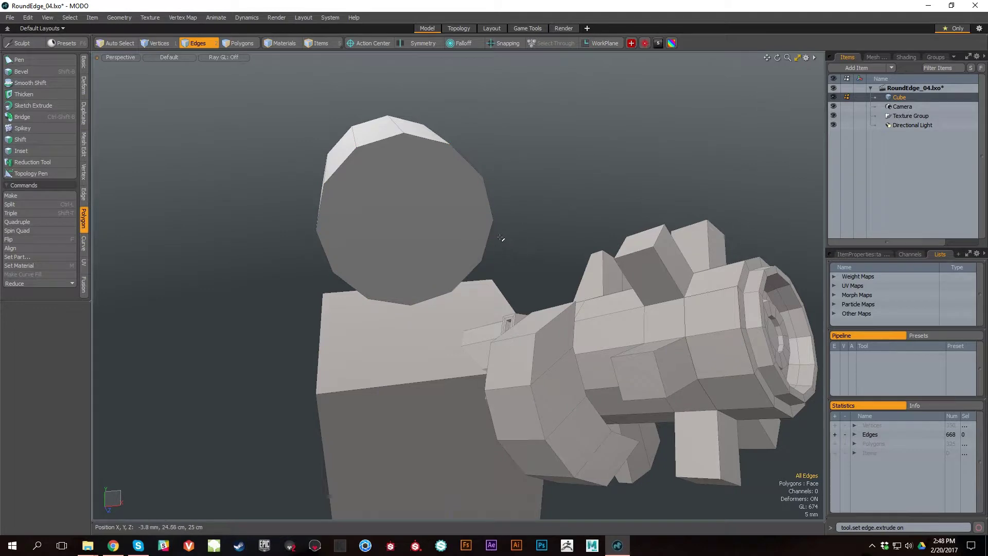
Apply Spikey with strength 0.0 to the restored front cap polygon again and drop the tool.
{"action": "key", "text": "3"}
{"action": "left_click", "coordinate": [45, 124]}
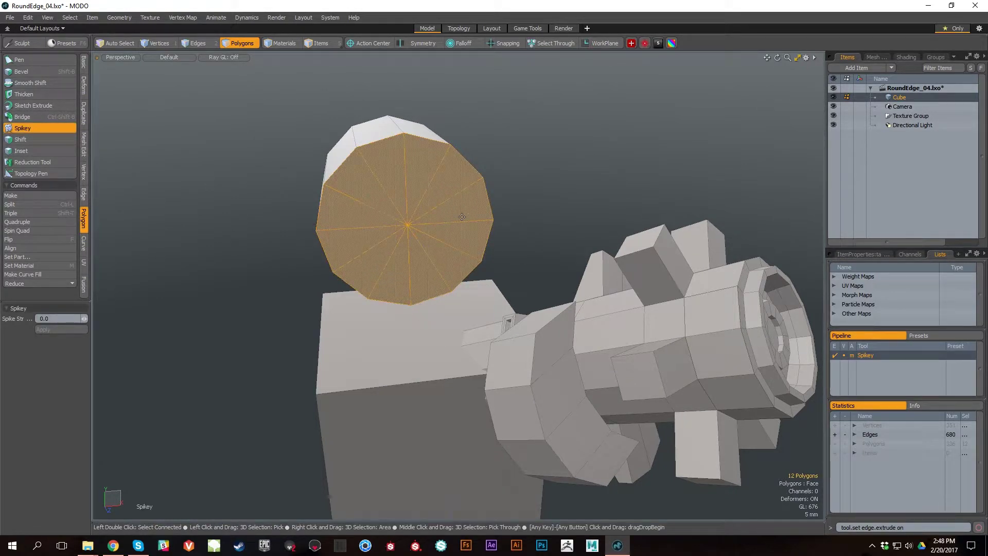
{"action": "mouse_move", "coordinate": [564, 213]}
{"action": "left_mouse_down", "text": "alt"}
{"action": "mouse_move", "coordinate": [589, 211]}
{"action": "mouse_move", "coordinate": [571, 209]}
{"action": "left_mouse_up", "text": "alt"}
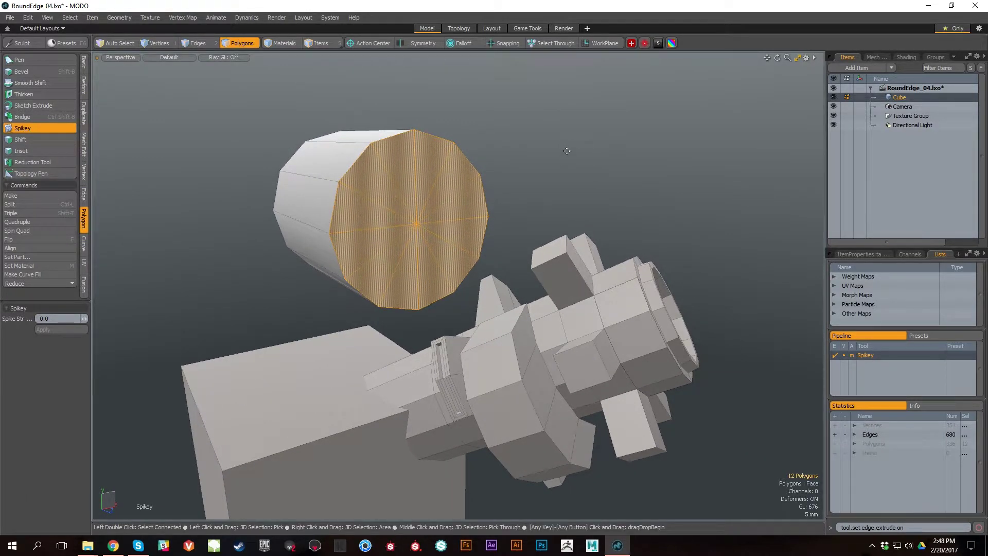
{"action": "left_click_drag", "start_coordinate": [532, 260], "coordinate": [571, 211], "text": "alt"}
{"action": "key", "text": "space"}
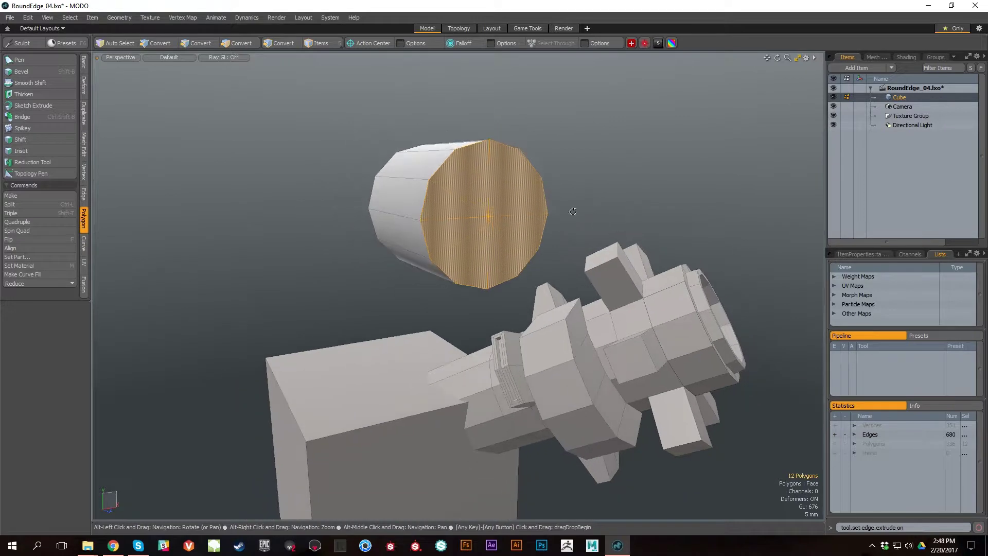
Start a Polygon Bevel on the cap's wedge polygons and turn off its Auto Activate option in the tool pipeline.
{"action": "key", "text": "shift+b"}
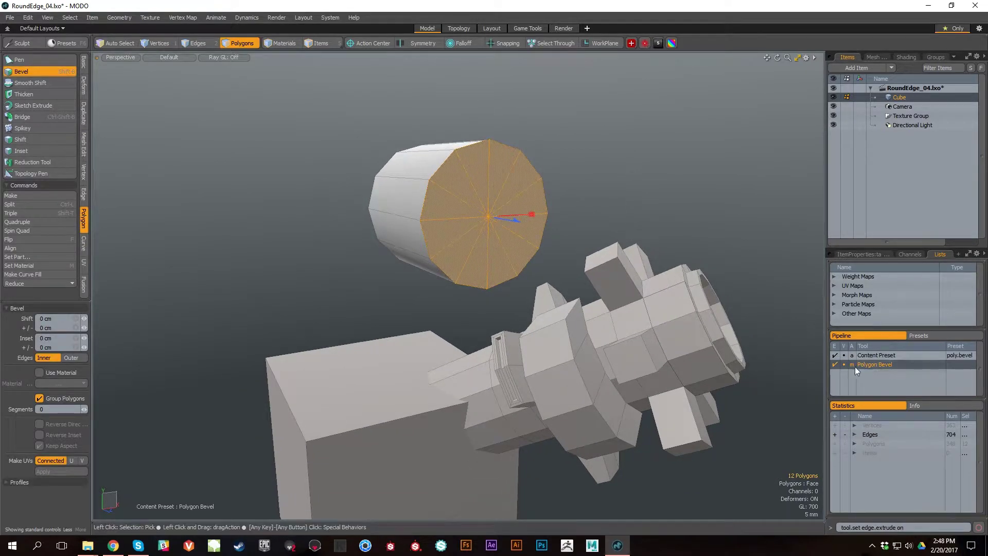
{"action": "right_click", "coordinate": [883, 362]}
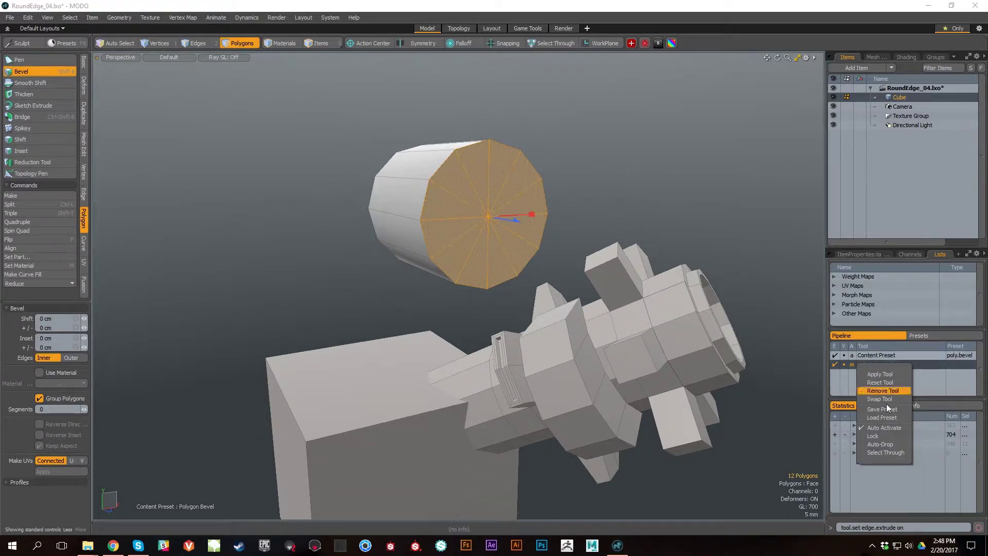
{"action": "left_click", "coordinate": [897, 335]}
{"action": "left_click_drag", "start_coordinate": [617, 319], "coordinate": [567, 283], "text": "alt"}
{"action": "left_click_drag", "start_coordinate": [576, 262], "coordinate": [553, 239], "text": "alt"}
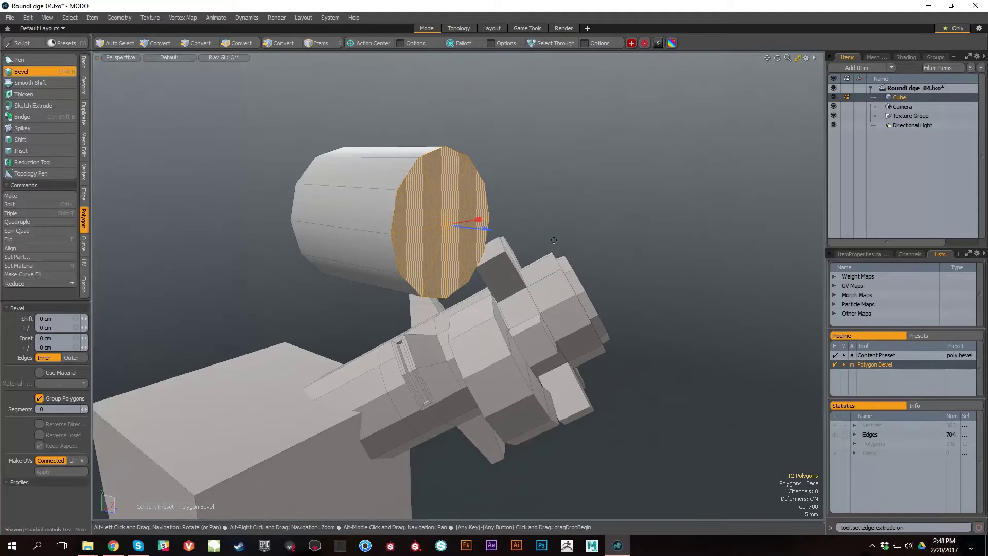